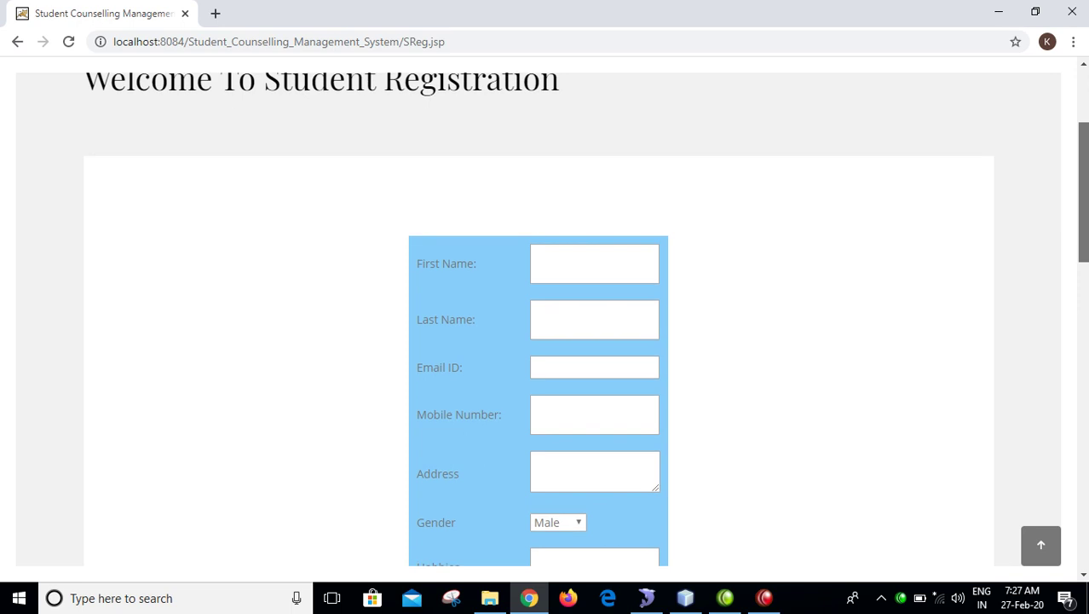
- Enter the student's first and last name, e-mail, mobile number and address 'hyd'
{"action": "left_click", "coordinate": [564, 248]}
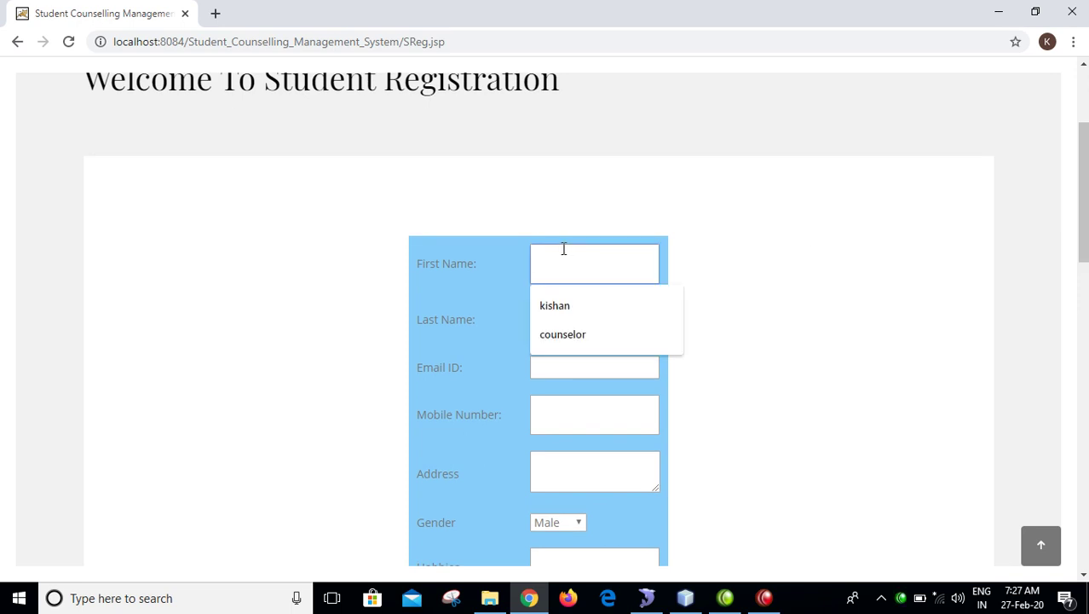
{"action": "type", "text": "a"}
{"action": "key", "text": "Tab"}
{"action": "type", "text": "a"}
{"action": "key", "text": "Tab"}
{"action": "type", "text": "a@gmail.com"}
{"action": "key", "text": "Tab"}
{"action": "type", "text": "1234567890"}
{"action": "key", "text": "Tab"}
{"action": "type", "text": "hyd"}
{"action": "key", "text": "Tab"}
{"action": "key", "text": "Tab"}
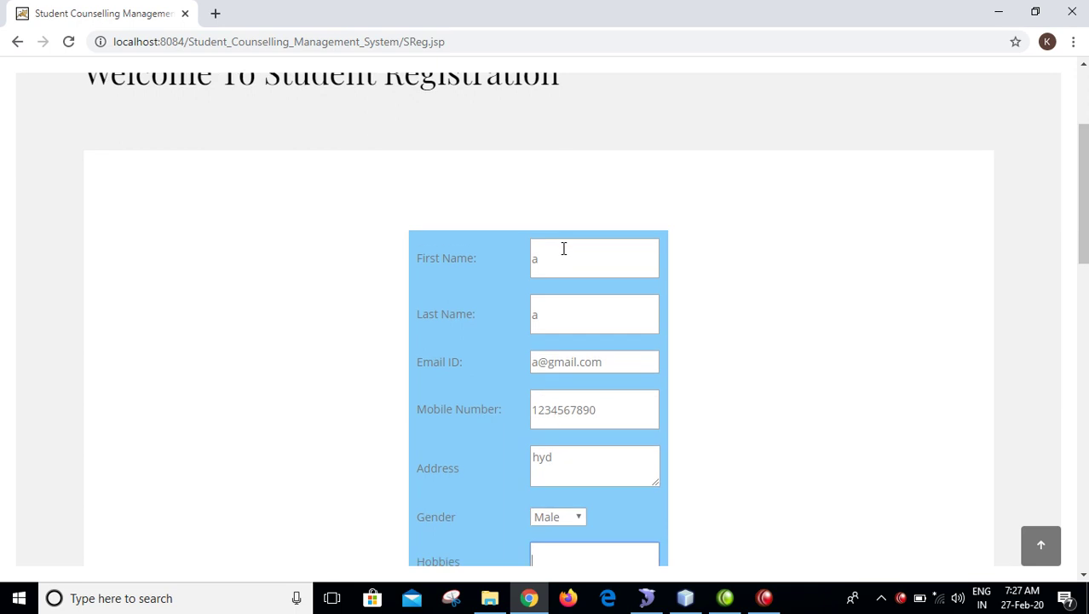
- Fill hobby, parent name, e-mail, mobile, occupation and username from saved autofill suggestions
{"action": "key", "text": "Down"}
{"action": "key", "text": "Down"}
{"action": "key", "text": "Return"}
{"action": "key", "text": "Tab"}
{"action": "key", "text": "Down"}
{"action": "key", "text": "Down"}
{"action": "key", "text": "Return"}
{"action": "key", "text": "Tab"}
{"action": "key", "text": "Down"}
{"action": "key", "text": "Down"}
{"action": "key", "text": "Return"}
{"action": "key", "text": "Tab"}
{"action": "key", "text": "Down"}
{"action": "key", "text": "Down"}
{"action": "key", "text": "Return"}
{"action": "key", "text": "Tab"}
{"action": "key", "text": "Down"}
{"action": "key", "text": "Down"}
{"action": "key", "text": "Return"}
{"action": "key", "text": "Tab"}
{"action": "key", "text": "Down"}
{"action": "key", "text": "Down"}
{"action": "key", "text": "Return"}
{"action": "key", "text": "Tab"}
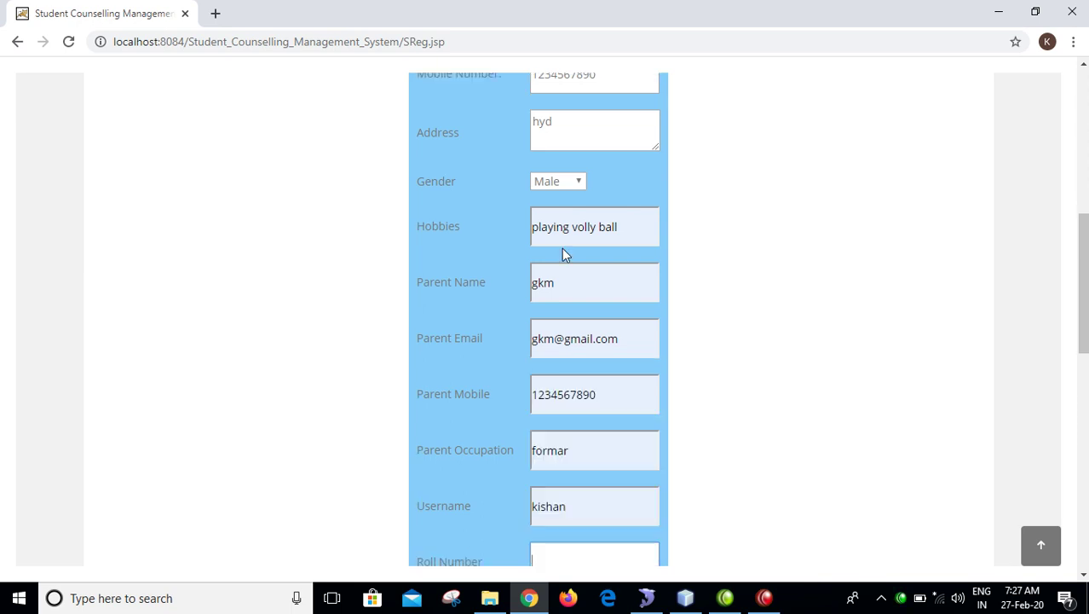
- Replace the autofilled username and correct the student's roll number
{"action": "left_click_drag", "start_coordinate": [602, 509], "coordinate": [476, 505]}
{"action": "key", "text": "BackSpace"}
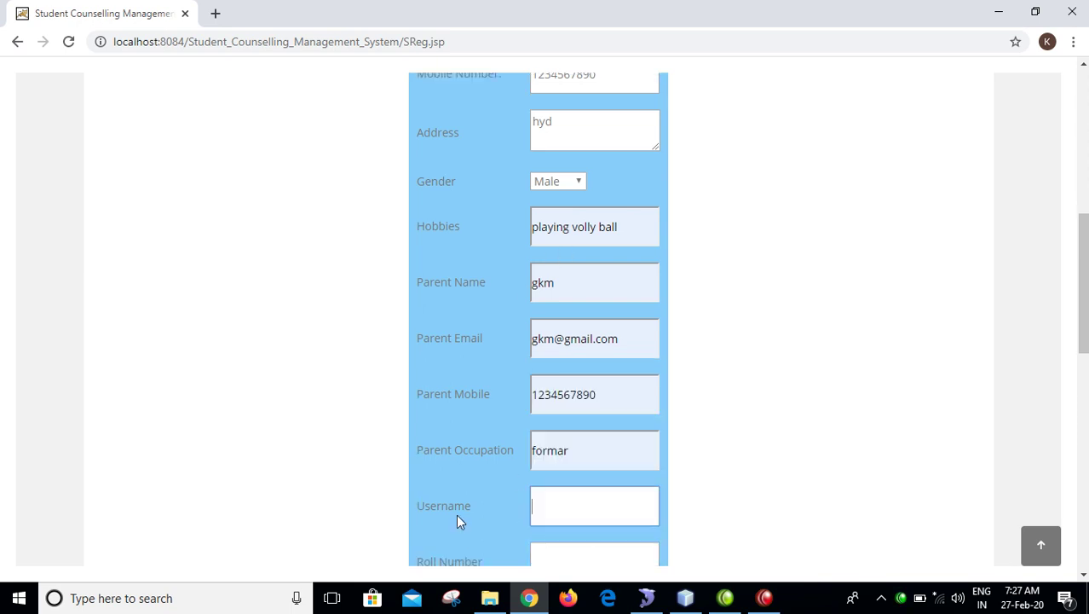
{"action": "type", "text": "a"}
{"action": "key", "text": "Tab"}
{"action": "type", "text": "a"}
{"action": "key", "text": "Tab"}
{"action": "left_click", "coordinate": [540, 272]}
{"action": "key", "text": "BackSpace"}
{"action": "type", "text": "987678"}
{"action": "key", "text": "Tab"}
- Enter the account password and submit the registration
{"action": "type", "text": "a"}
{"action": "key", "text": "Tab"}
{"action": "key", "text": "Return"}
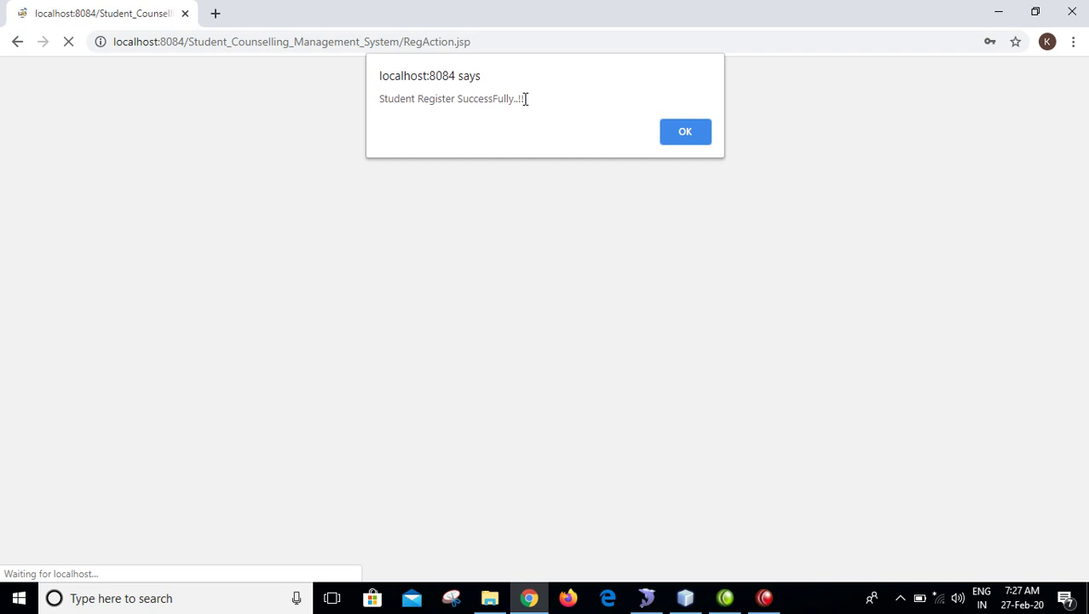
- Dismiss the 'Student Register SuccessFully' confirmation and return to the login form
{"action": "left_click_drag", "start_coordinate": [529, 99], "coordinate": [331, 92]}
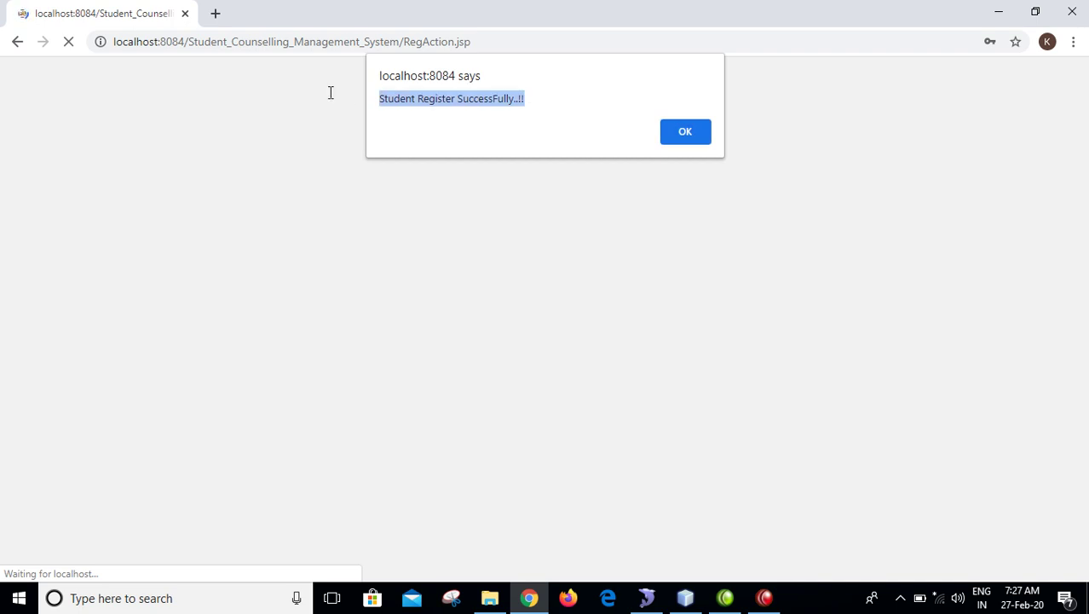
{"action": "left_click", "coordinate": [698, 139]}
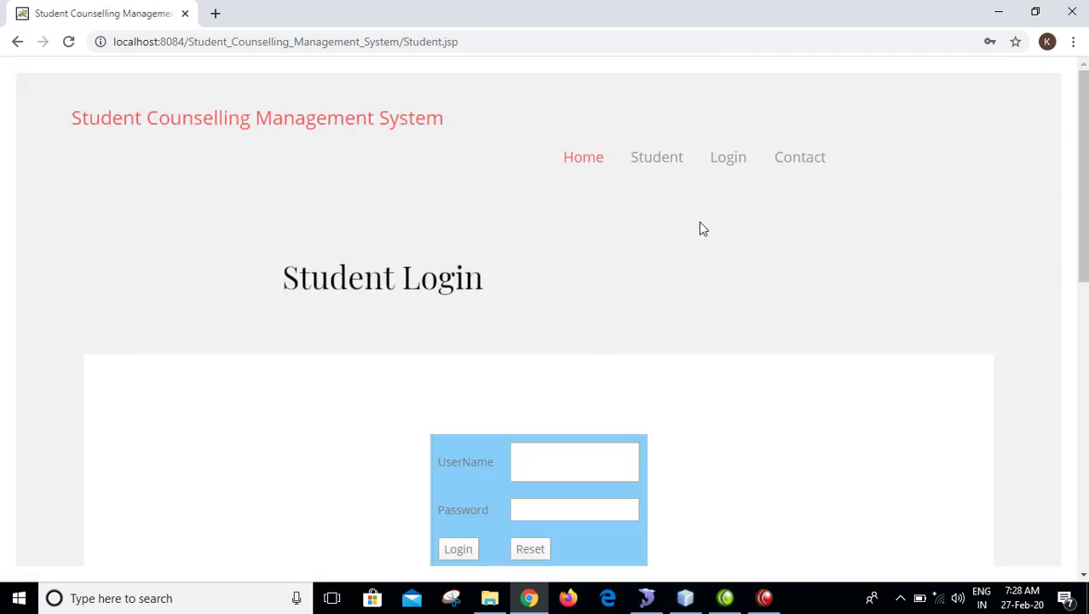
{"action": "left_click_drag", "start_coordinate": [1084, 232], "coordinate": [1084, 302]}
{"action": "scroll", "coordinate": [1084, 302], "scroll_direction": "up", "scroll_amount": 1}
- Attempt a student login with the new username and dismiss the not-authorized alert
{"action": "left_click", "coordinate": [566, 377]}
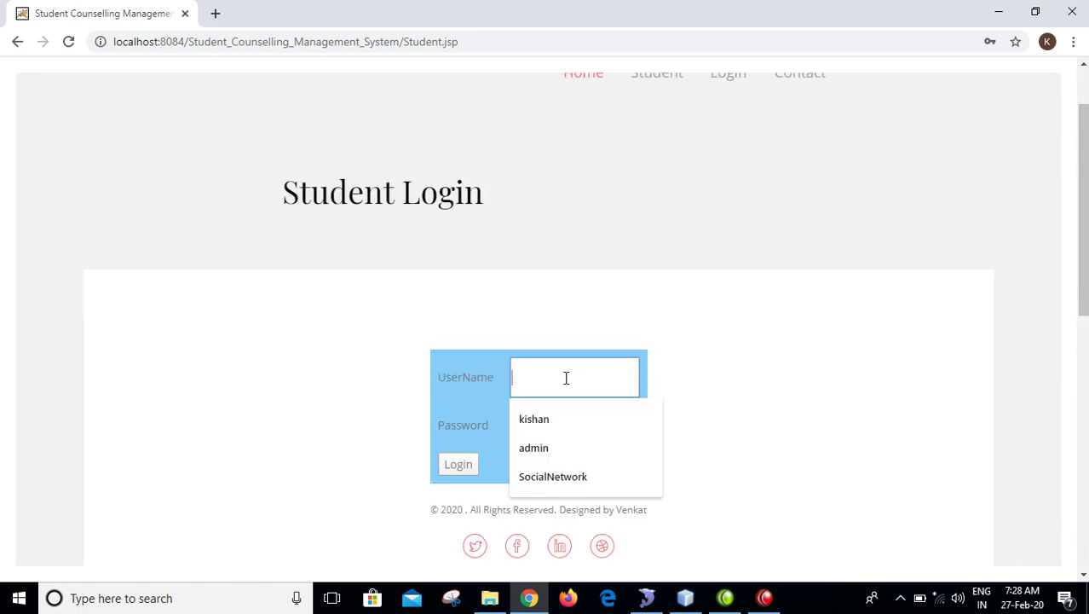
{"action": "type", "text": "a"}
{"action": "key", "text": "Tab"}
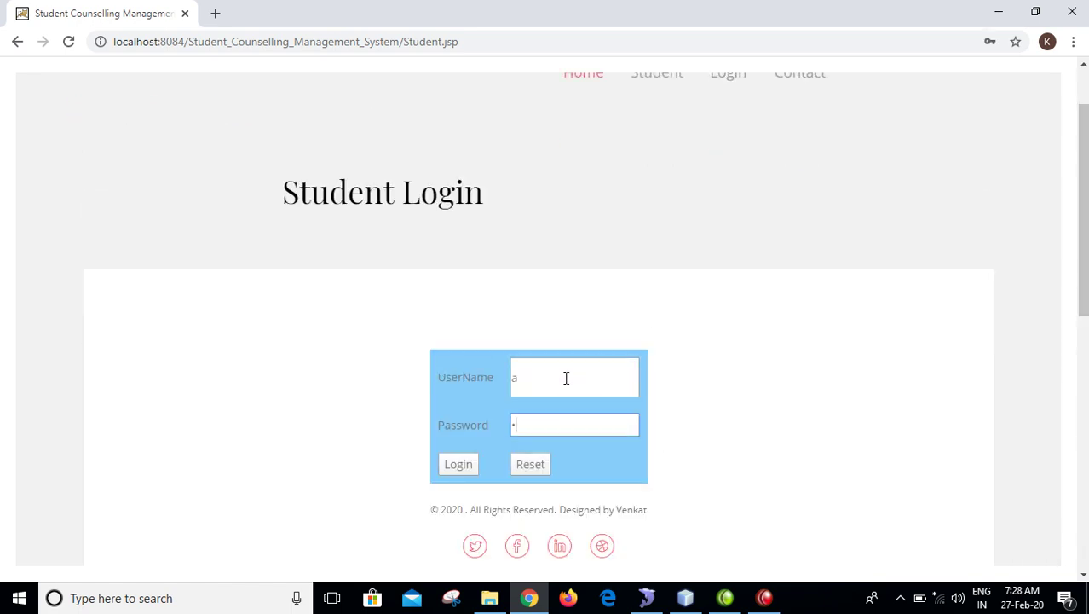
{"action": "key", "text": "Return"}
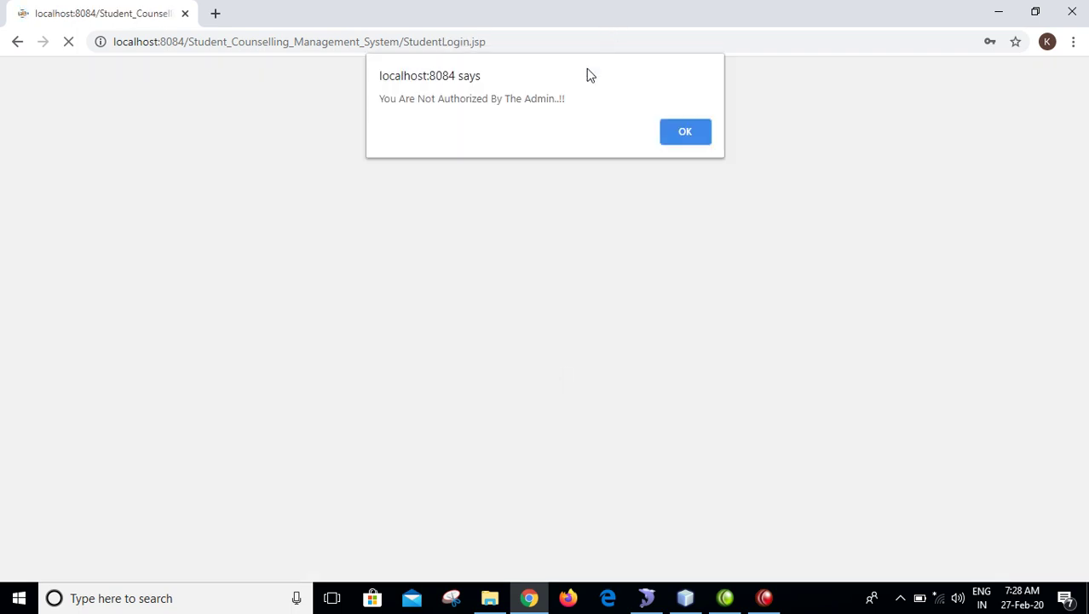
{"action": "left_click_drag", "start_coordinate": [566, 99], "coordinate": [363, 102]}
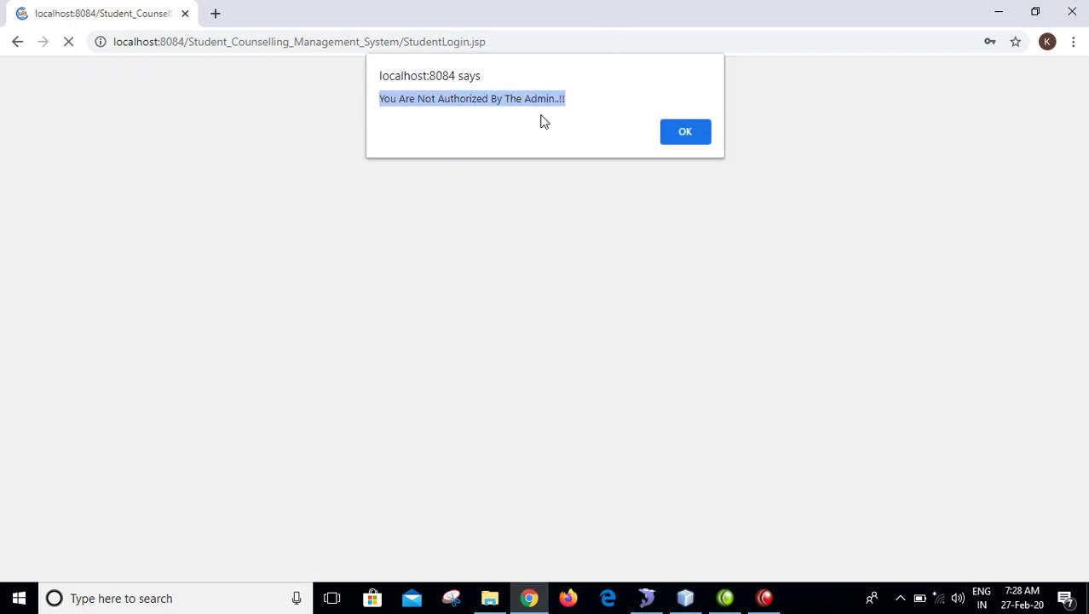
{"action": "left_click", "coordinate": [682, 132]}
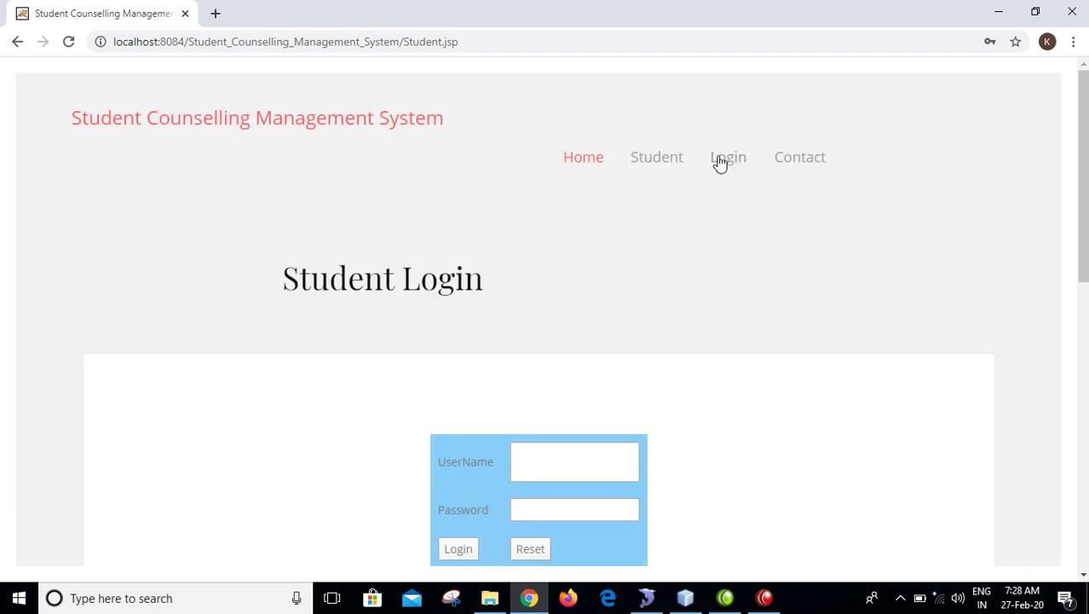
- Sign in on the Admin login page with the admin credentials
{"action": "mouse_move", "coordinate": [729, 165]}
{"action": "left_click", "coordinate": [729, 230]}
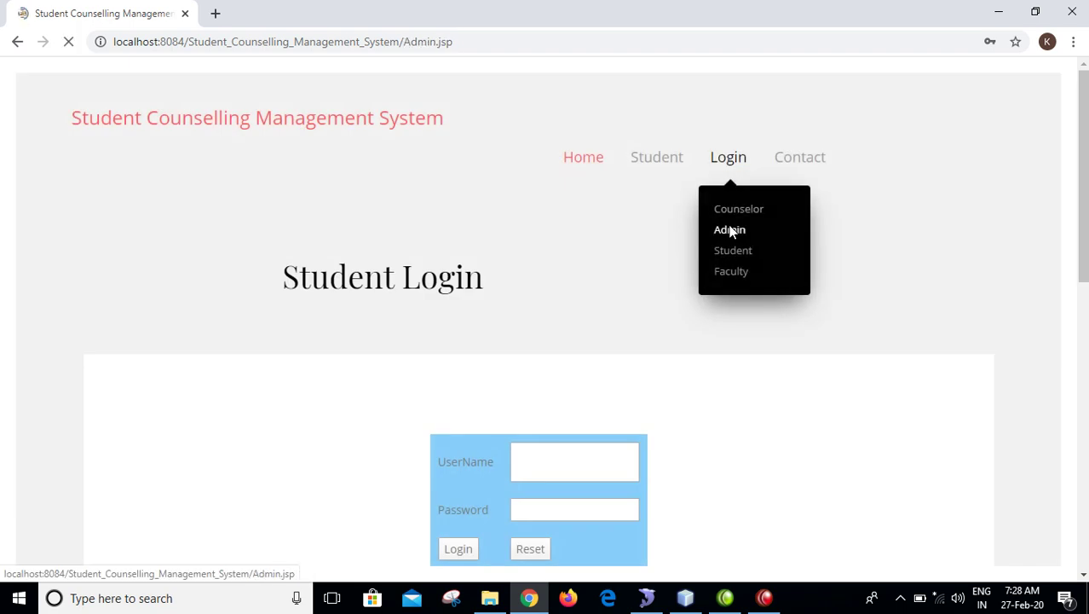
{"action": "left_click", "coordinate": [567, 448]}
{"action": "type", "text": "admin"}
{"action": "key", "text": "Tab"}
{"action": "type", "text": "admin"}
{"action": "key", "text": "Return"}
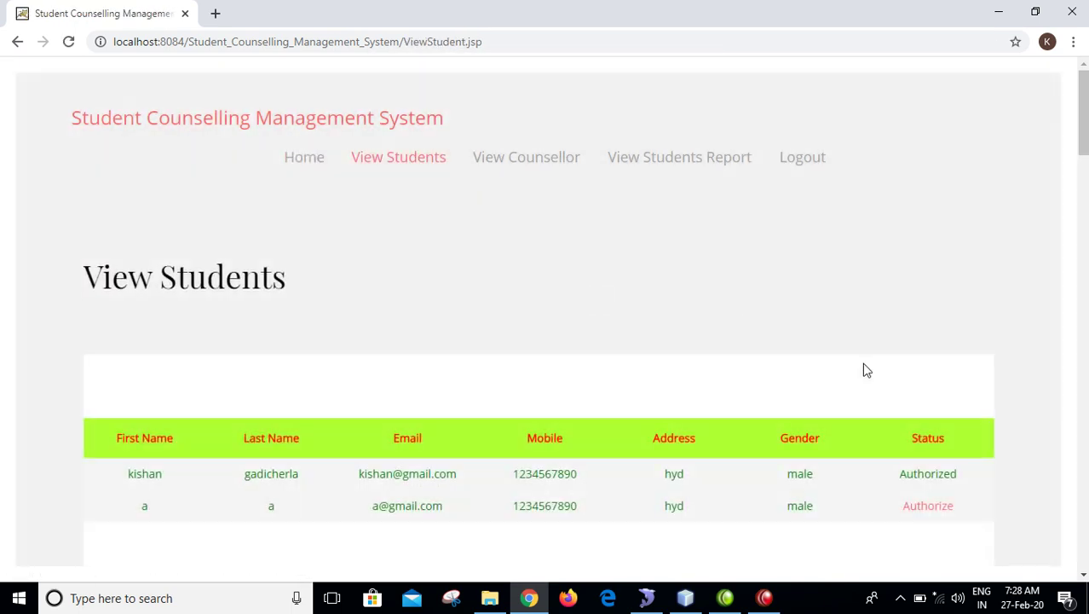
- Authorize the newly registered student, acknowledge the confirmation, and log out
{"action": "left_click", "coordinate": [937, 511]}
{"action": "left_click_drag", "start_coordinate": [489, 100], "coordinate": [294, 105]}
{"action": "left_click", "coordinate": [688, 143]}
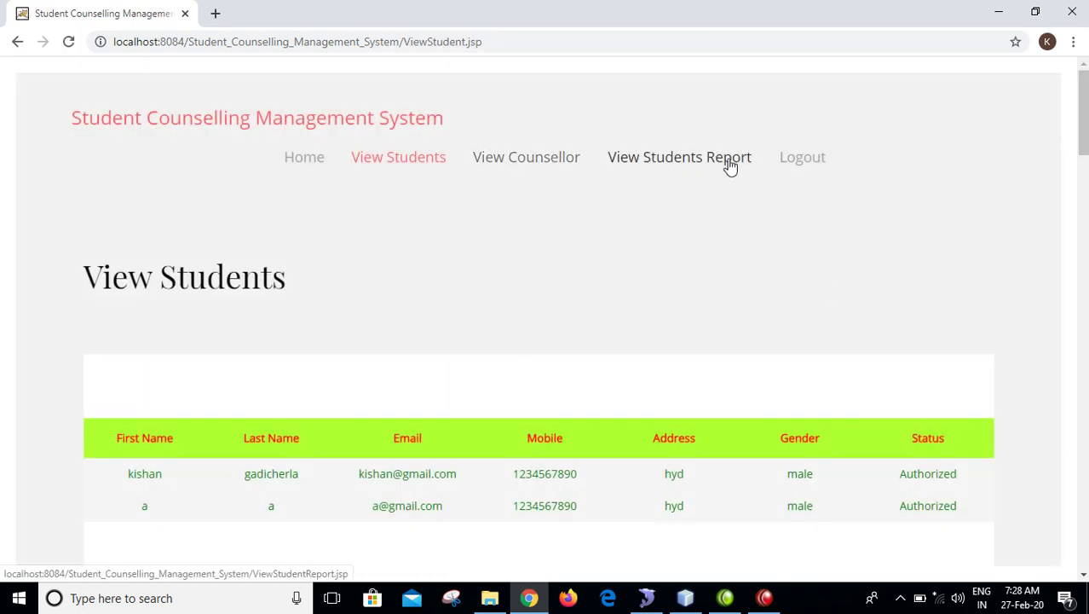
{"action": "left_click", "coordinate": [795, 164]}
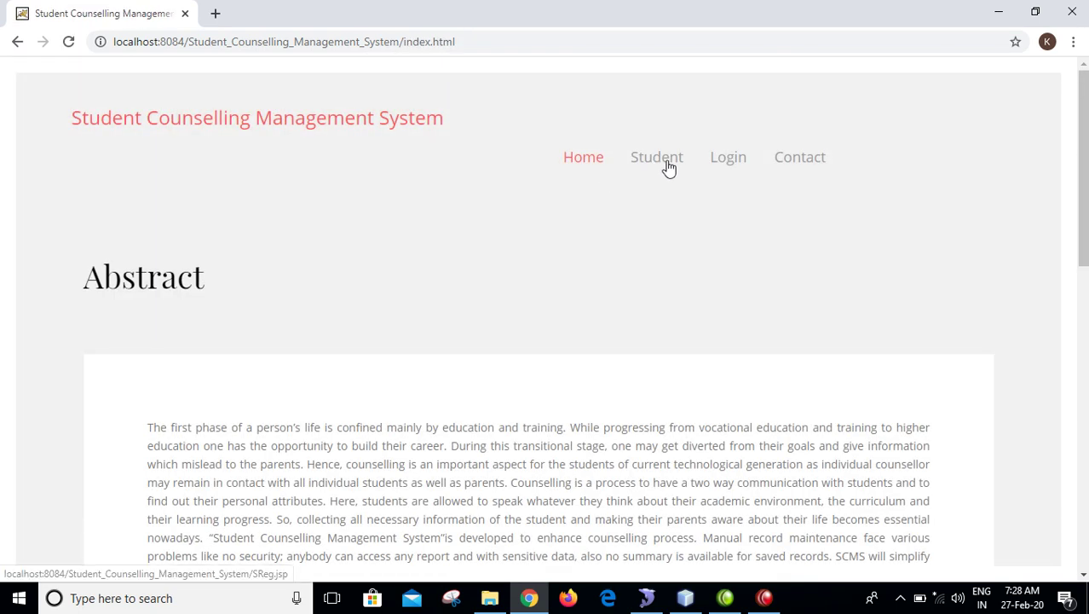
- Navigate from the Student page to the Student Login page via Login > Student
{"action": "left_click", "coordinate": [672, 167]}
{"action": "scroll", "coordinate": [1050, 223], "scroll_direction": "down", "scroll_amount": 2}
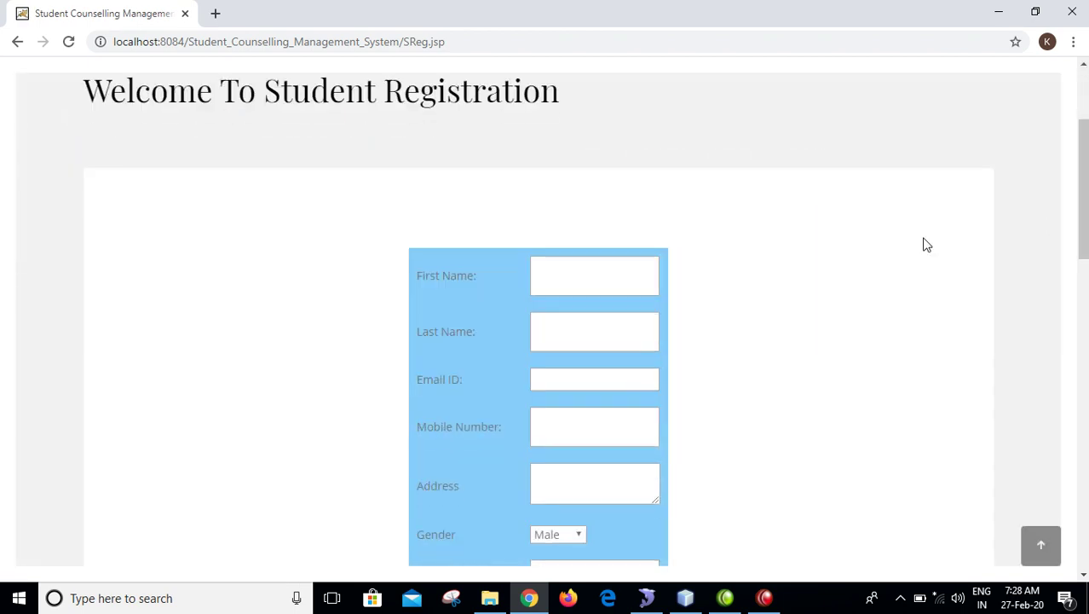
{"action": "scroll", "coordinate": [1050, 223], "scroll_direction": "up", "scroll_amount": 2}
{"action": "mouse_move", "coordinate": [730, 164]}
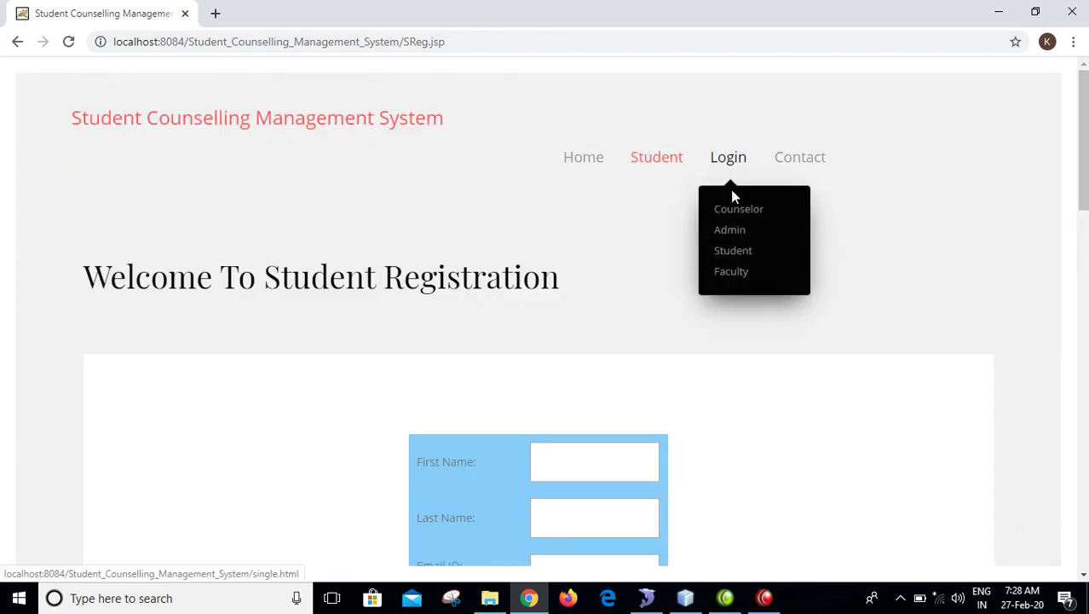
{"action": "left_click", "coordinate": [732, 253]}
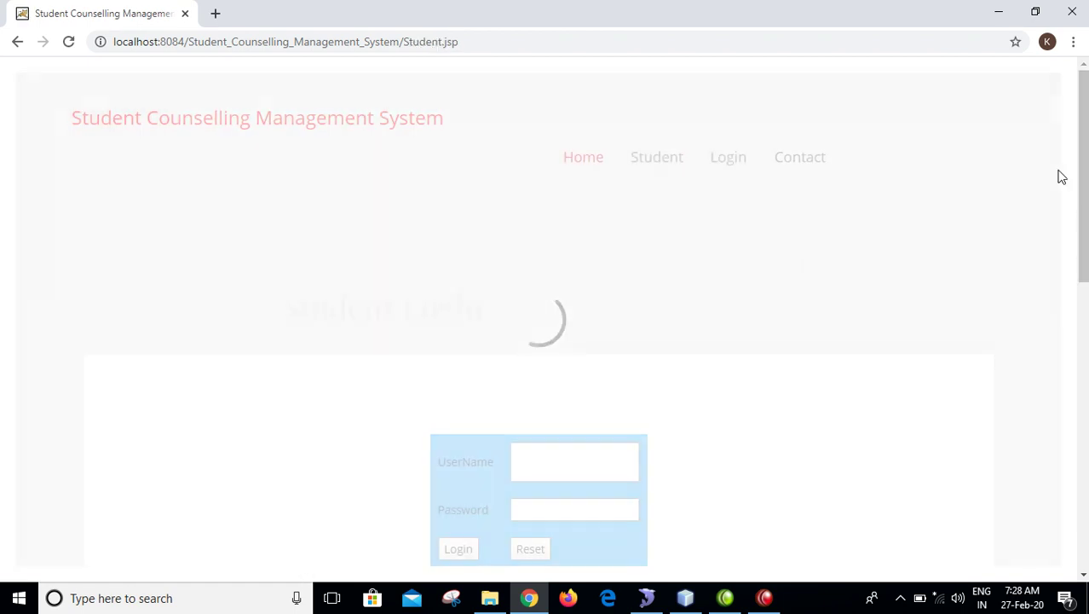
- Log in with the student's username and password and dismiss the 'Login SuccessFully' alert
{"action": "scroll", "coordinate": [601, 374], "scroll_direction": "down", "scroll_amount": 1}
{"action": "left_click", "coordinate": [596, 379]}
{"action": "type", "text": "a"}
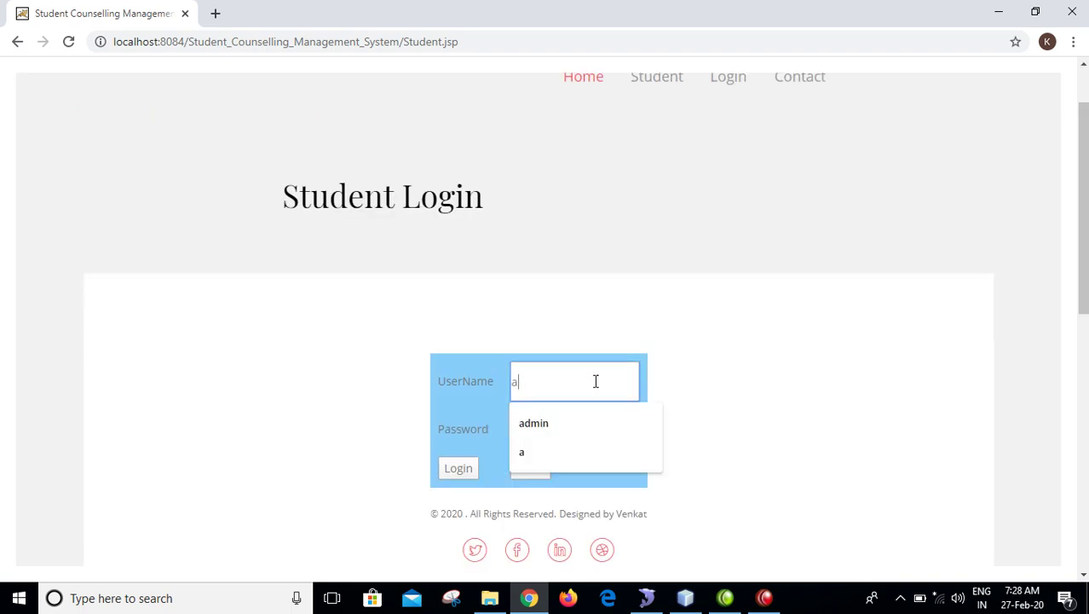
{"action": "key", "text": "Tab"}
{"action": "type", "text": "a"}
{"action": "key", "text": "Return"}
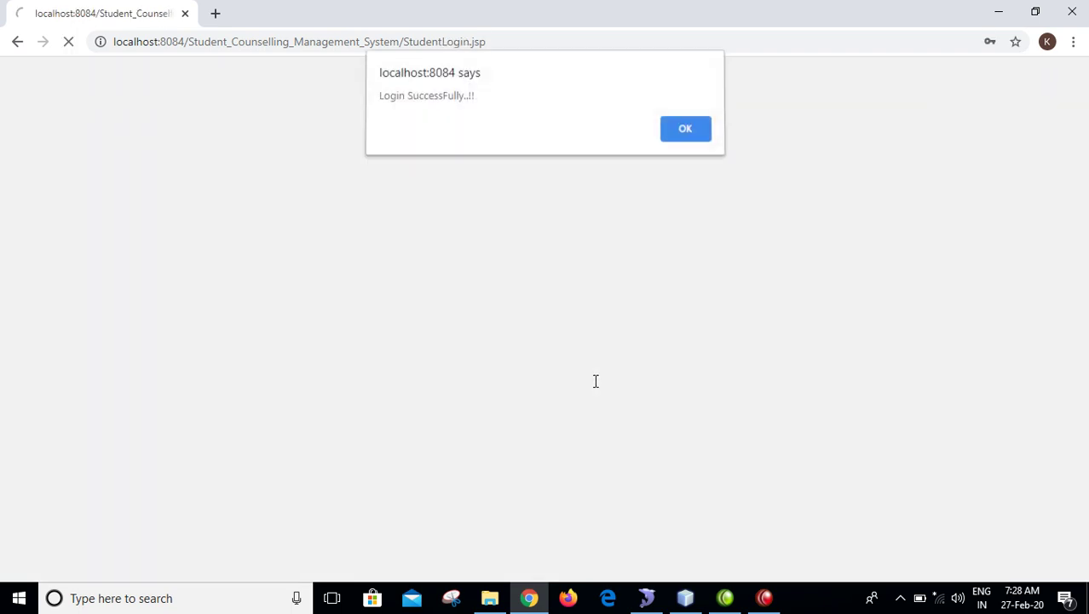
{"action": "key", "text": "Return"}
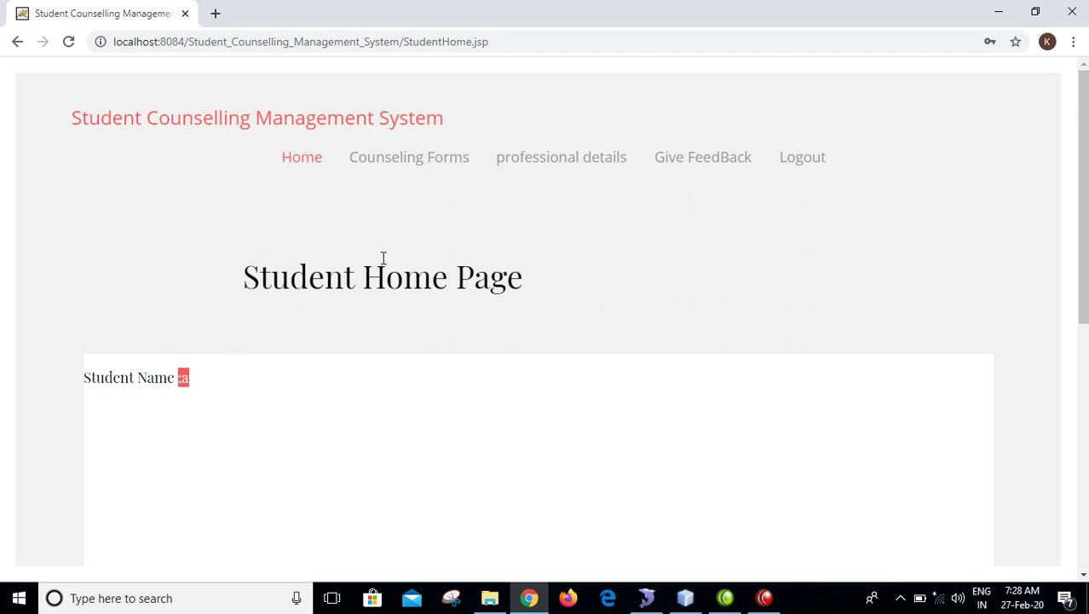
- In the counselling form, enter the student's name, register number, address 'hyd' and phone number
{"action": "left_click", "coordinate": [442, 159]}
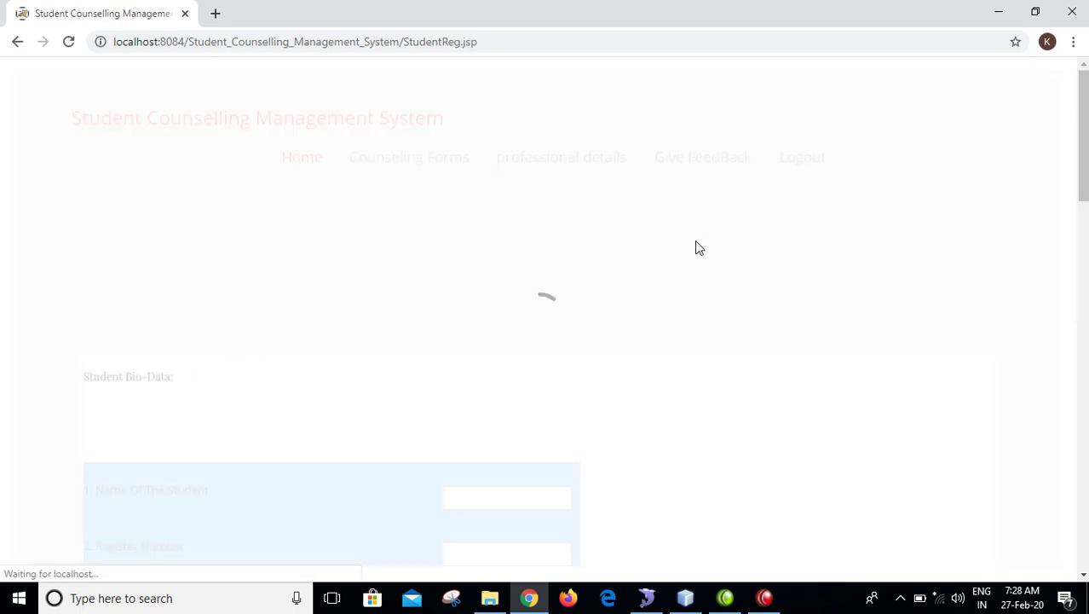
{"action": "left_click_drag", "start_coordinate": [1084, 198], "coordinate": [1084, 269]}
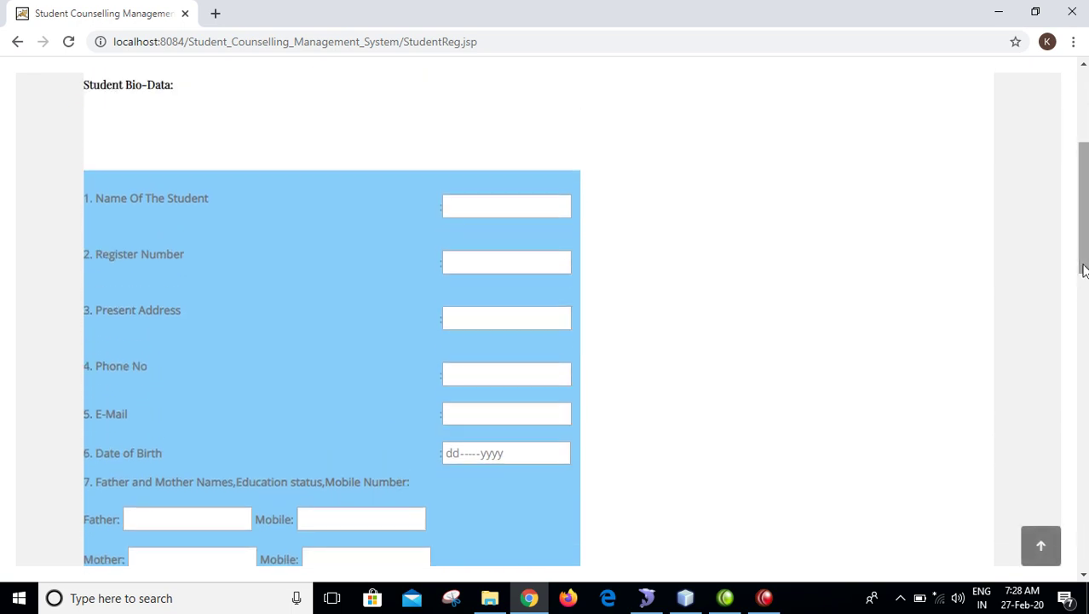
{"action": "left_click", "coordinate": [517, 203]}
{"action": "type", "text": "a"}
{"action": "key", "text": "Tab"}
{"action": "type", "text": "543678"}
{"action": "key", "text": "Tab"}
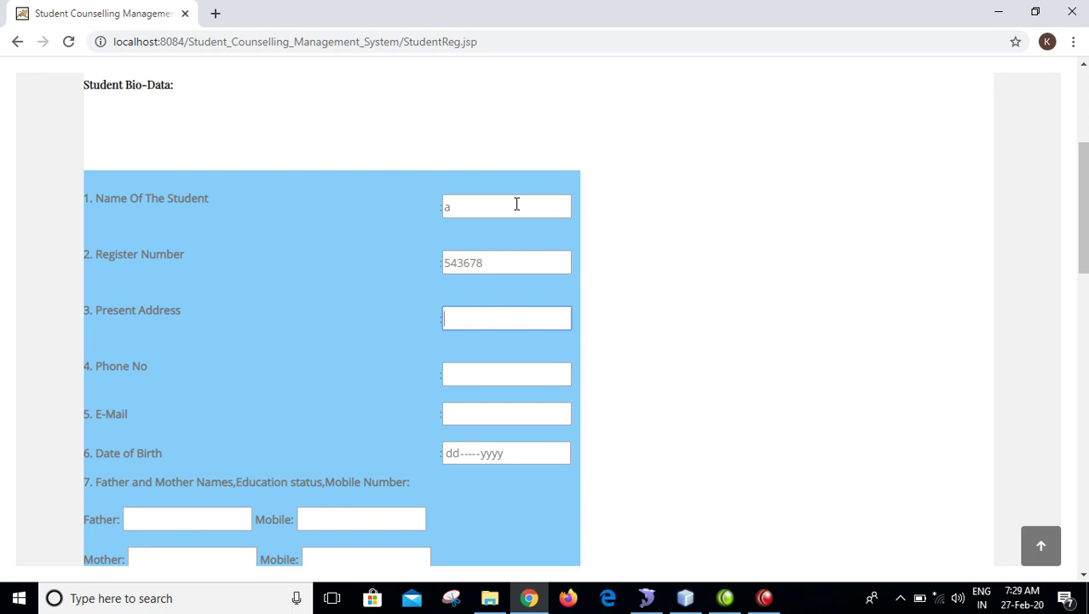
{"action": "type", "text": "hyd"}
{"action": "key", "text": "Tab"}
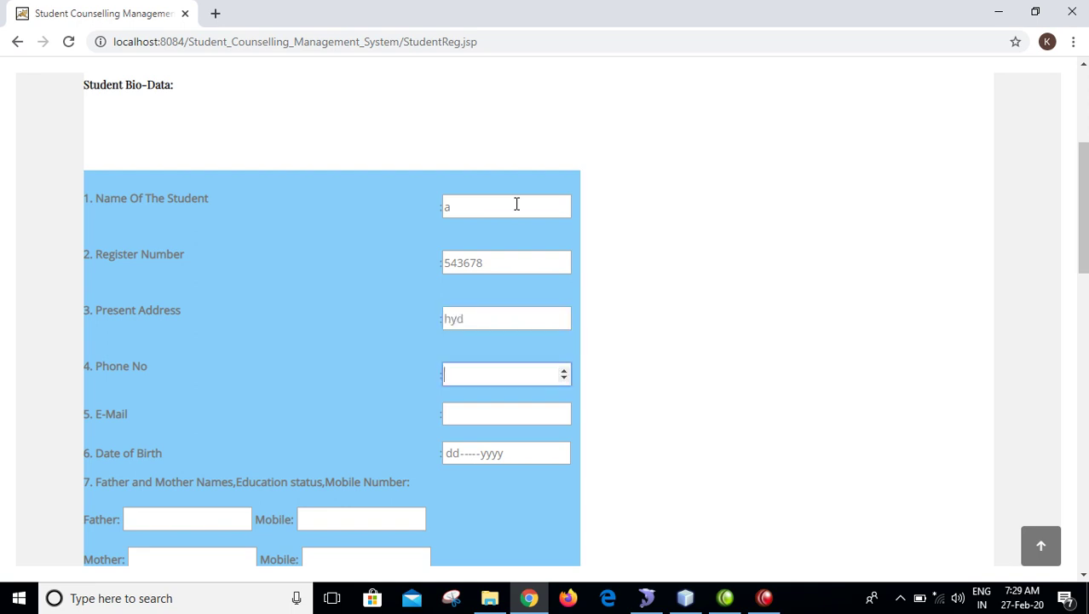
{"action": "type", "text": "12345634567"}
- Fill the e-mail from autofill and set the birth date to 31-Dec-2020
{"action": "key", "text": "Tab"}
{"action": "key", "text": "Down"}
{"action": "key", "text": "Down"}
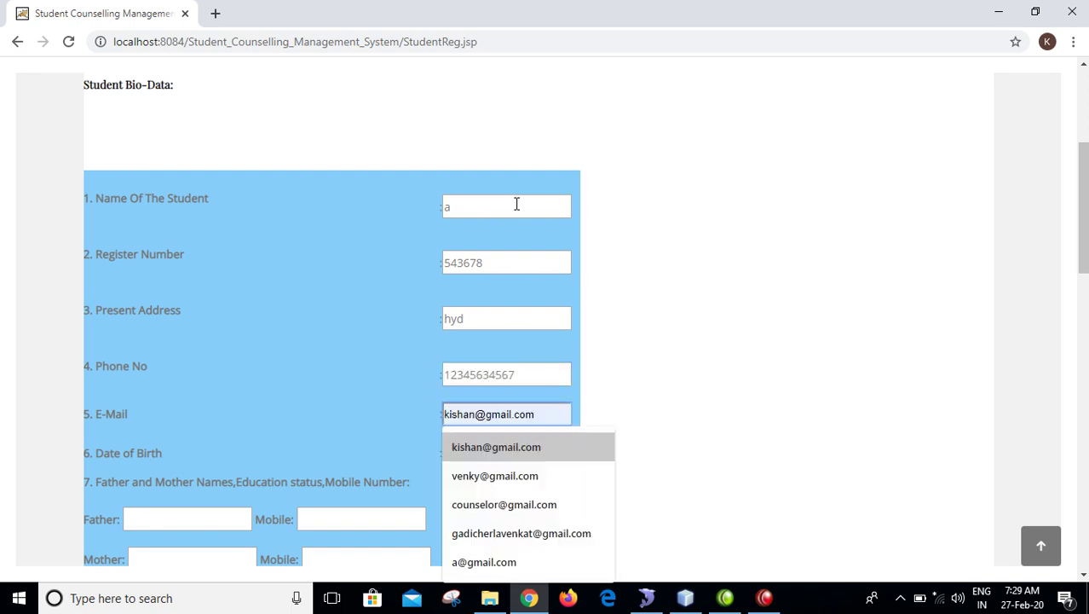
{"action": "key", "text": "Down"}
{"action": "key", "text": "Down"}
{"action": "key", "text": "Down"}
{"action": "key", "text": "Down"}
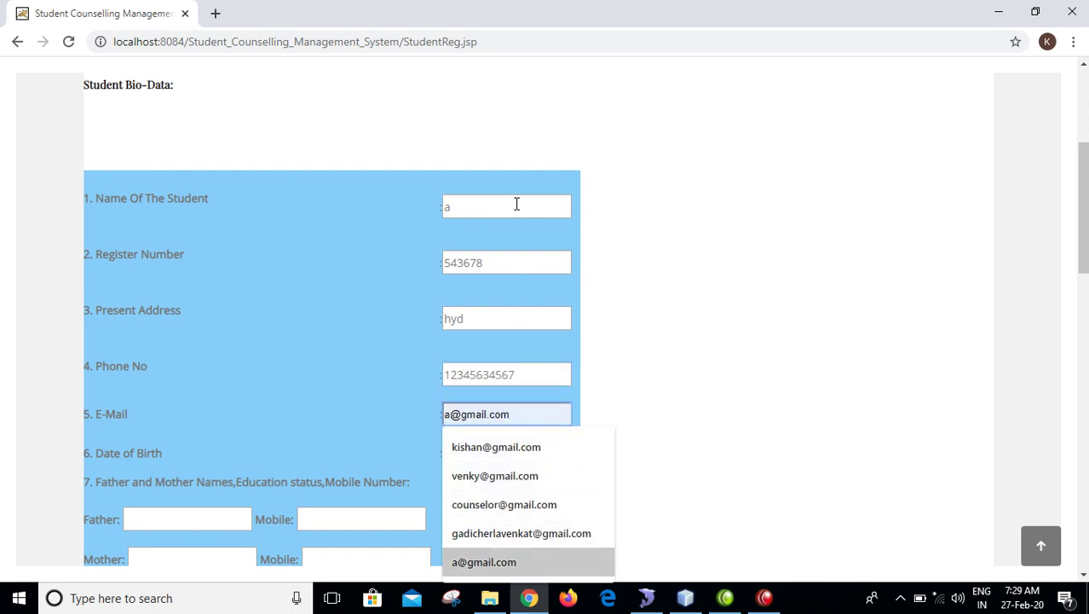
{"action": "key", "text": "Return"}
{"action": "key", "text": "Tab"}
{"action": "key", "text": "Down"}
{"action": "key", "text": "Tab"}
{"action": "key", "text": "Down"}
{"action": "key", "text": "Tab"}
{"action": "key", "text": "Down"}
{"action": "key", "text": "Tab"}
{"action": "key", "text": "Down"}
{"action": "key", "text": "Down"}
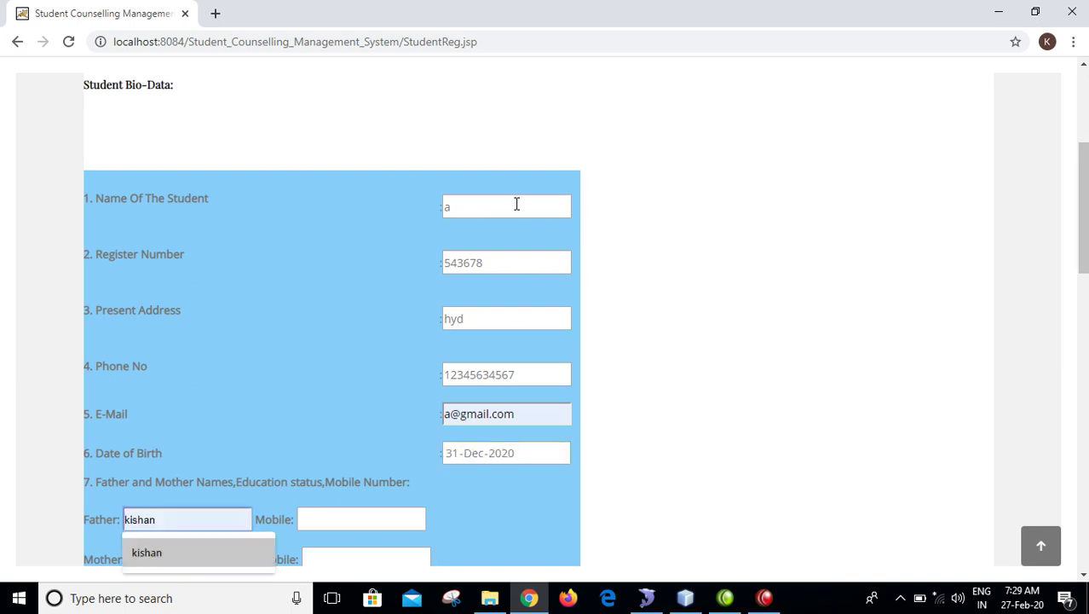
- Fill in the father's and mother's names and mobile numbers
{"action": "key", "text": "Tab"}
{"action": "type", "text": "1234567890"}
{"action": "key", "text": "Tab"}
{"action": "type", "text": "bb"}
{"action": "key", "text": "Tab"}
{"action": "type", "text": "1234567890-"}
{"action": "key", "text": "Tab"}
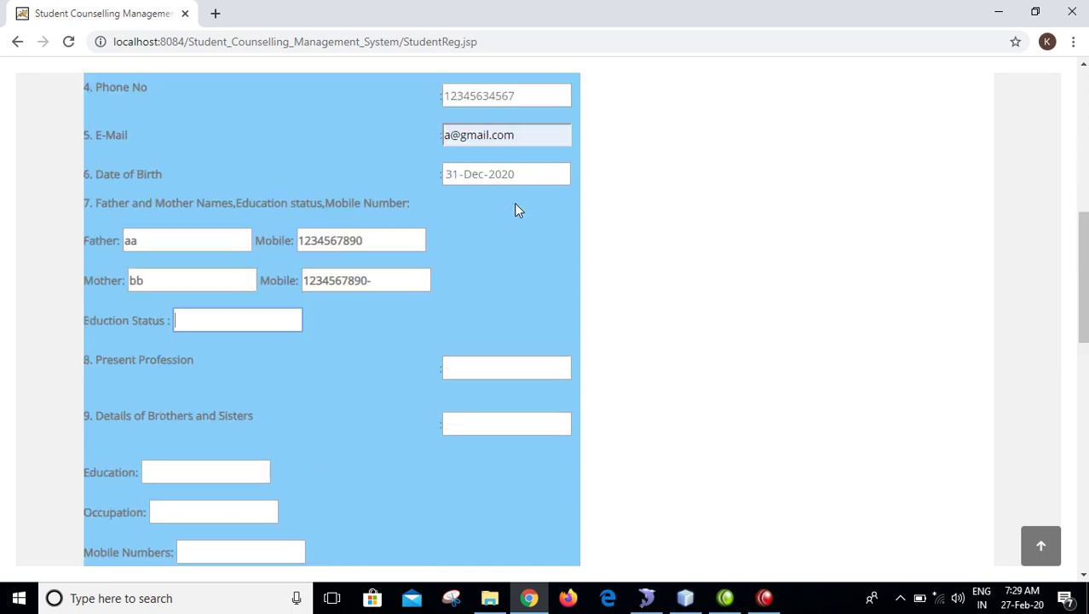
{"action": "left_click", "coordinate": [385, 289]}
{"action": "key", "text": "Tab"}
- Set Education Status to 'yes' and Present Profession to 'formar'
{"action": "type", "text": "yes"}
{"action": "key", "text": "Tab"}
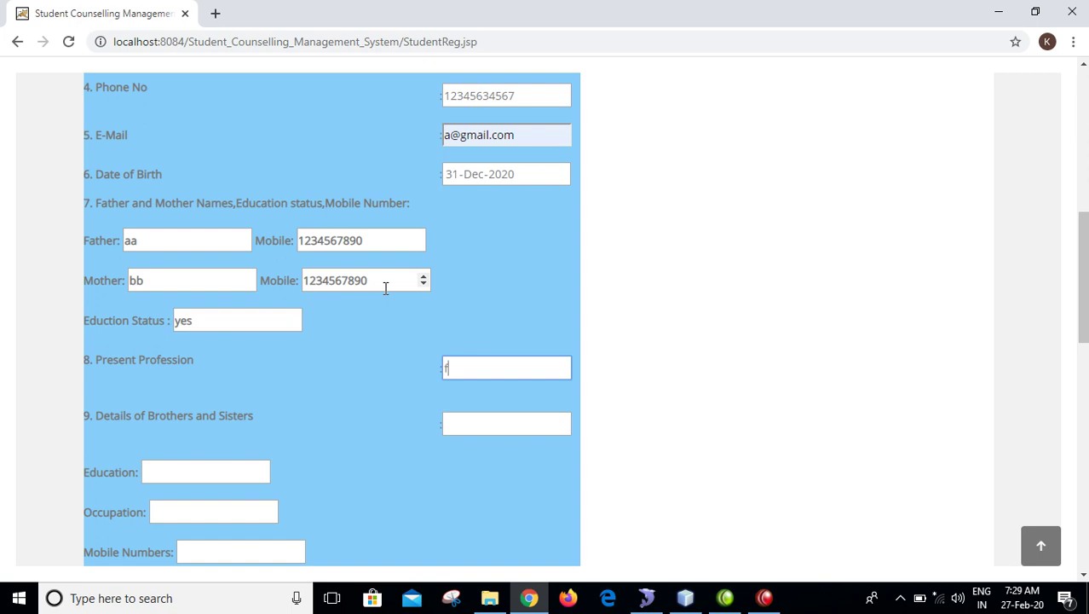
{"action": "key", "text": "Tab"}
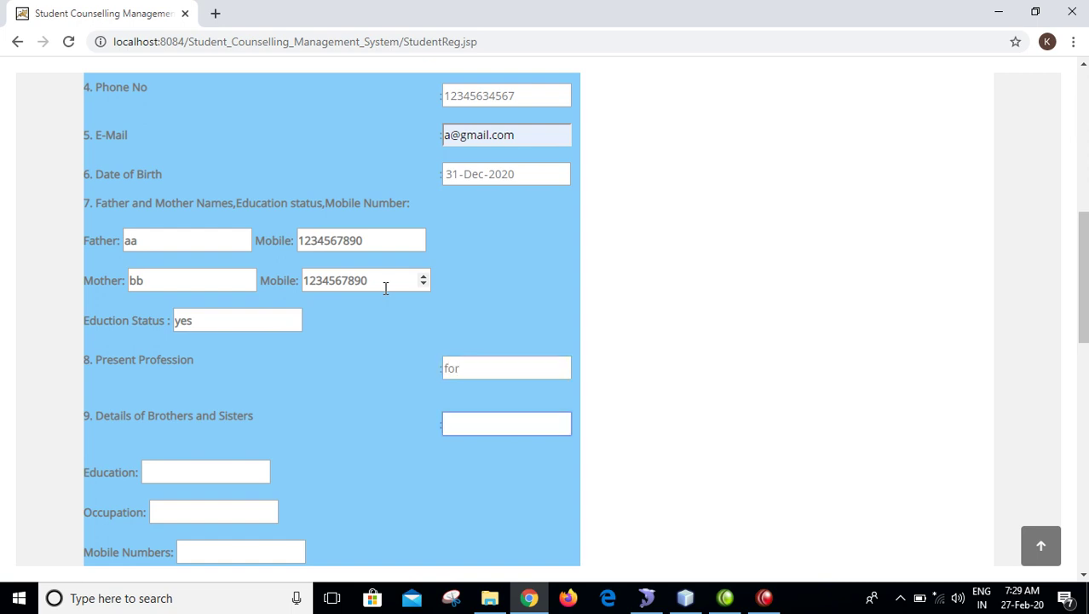
{"action": "left_click", "coordinate": [474, 368]}
{"action": "type", "text": "mer"}
{"action": "key", "text": "Tab"}
- Enter 3 siblings with education 'b.tech' and occupation 'employee'
{"action": "type", "text": "3"}
{"action": "key", "text": "Tab"}
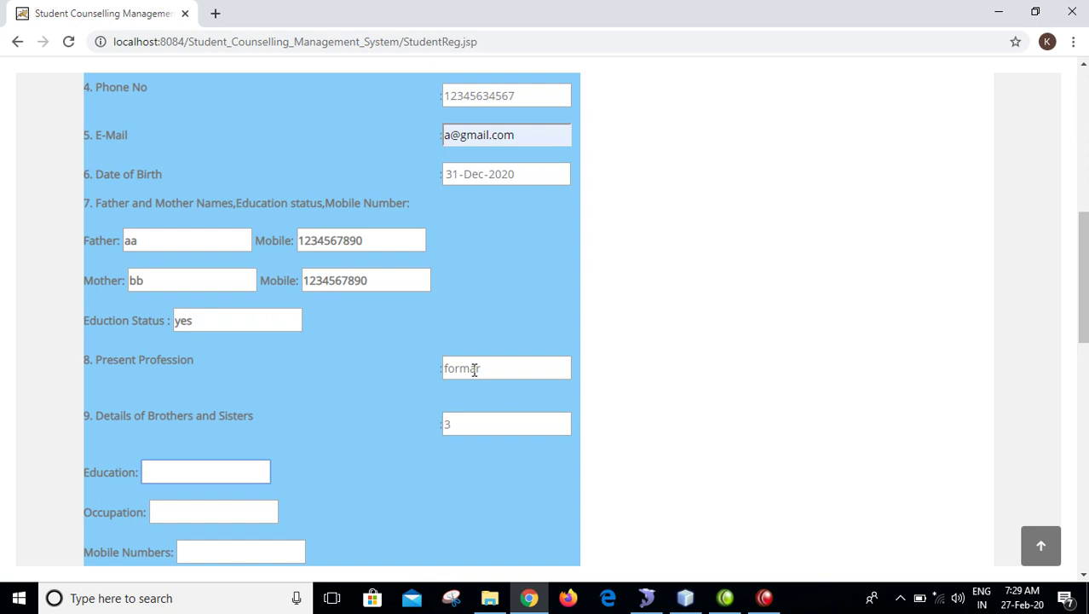
{"action": "key", "text": "Down"}
{"action": "key", "text": "Down"}
{"action": "key", "text": "Tab"}
{"action": "key", "text": "Down"}
{"action": "key", "text": "Down"}
{"action": "key", "text": "Tab"}
{"action": "key", "text": "Down"}
- Enter the siblings' mobile number and set Financial Status to 'middle class'
{"action": "type", "text": "1234567890"}
{"action": "key", "text": "Tab"}
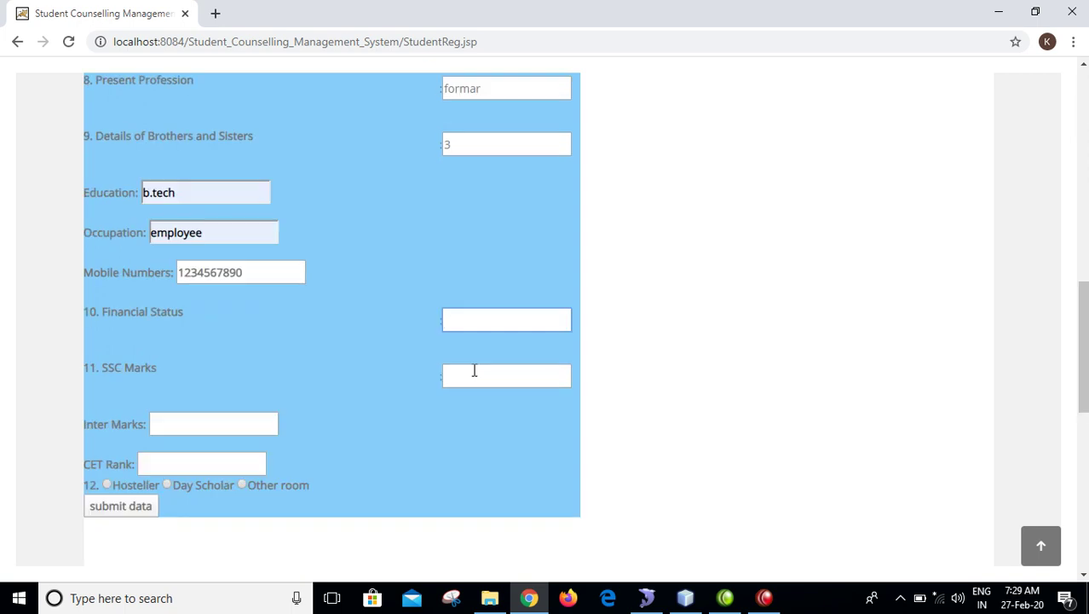
{"action": "key", "text": "Down"}
{"action": "key", "text": "Down"}
{"action": "left_click", "coordinate": [474, 370]}
{"action": "key", "text": "Down"}
{"action": "key", "text": "Down"}
{"action": "key", "text": "Tab"}
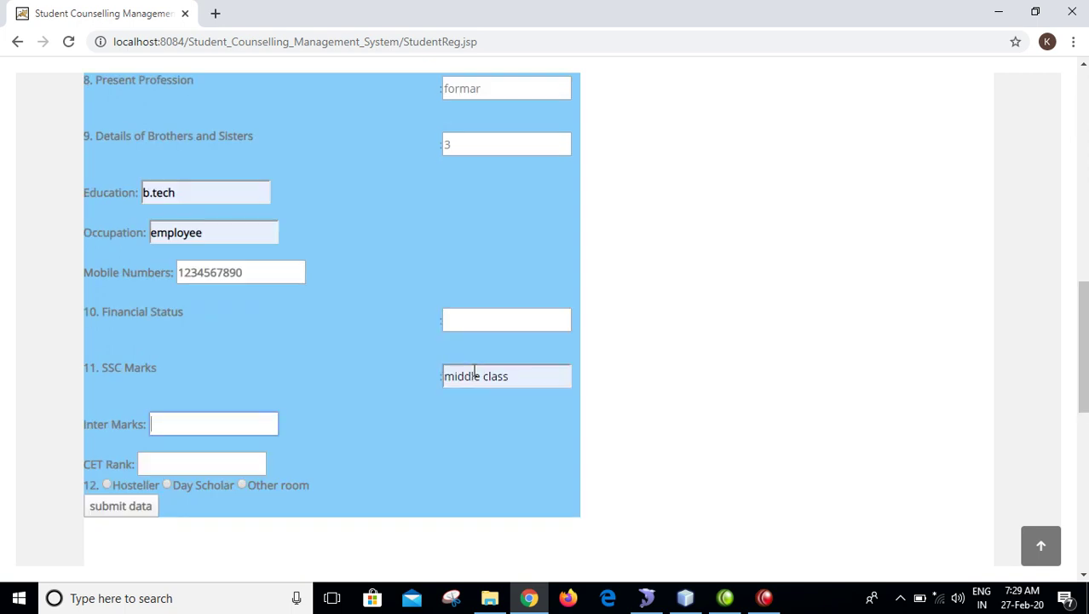
{"action": "left_click", "coordinate": [518, 323]}
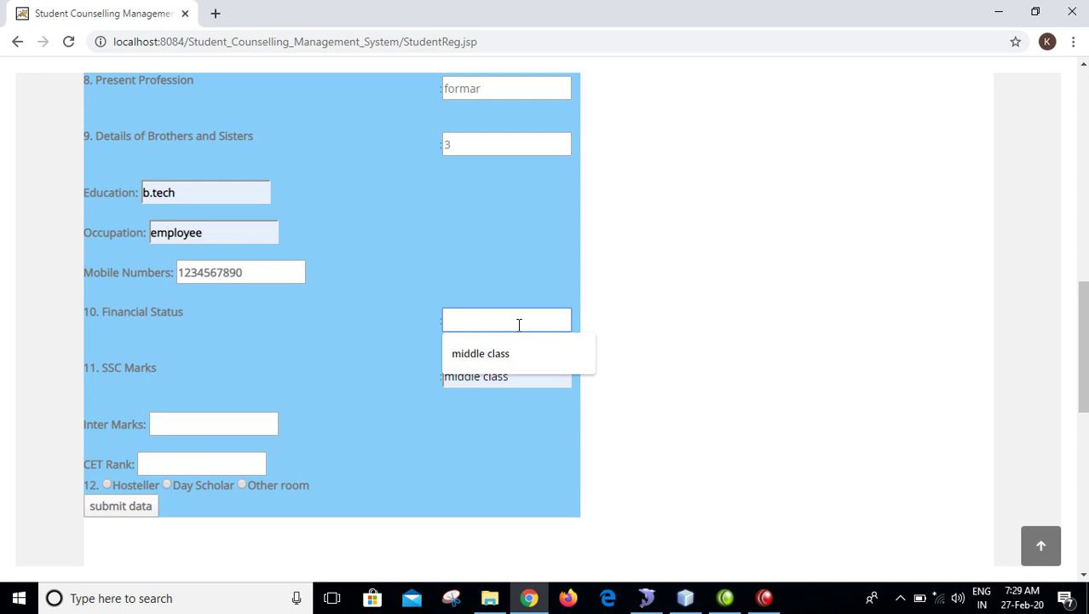
{"action": "key", "text": "Down"}
{"action": "key", "text": "Return"}
{"action": "key", "text": "Tab"}
- Enter SSC marks 564, Inter marks 678 and CET rank 43
{"action": "key", "text": "End"}
{"action": "key", "text": "BackSpace"}
{"action": "key", "text": "BackSpace"}
{"action": "key", "text": "BackSpace"}
{"action": "key", "text": "BackSpace"}
{"action": "key", "text": "BackSpace"}
{"action": "key", "text": "BackSpace"}
{"action": "key", "text": "BackSpace"}
{"action": "key", "text": "BackSpace"}
{"action": "key", "text": "BackSpace"}
{"action": "key", "text": "BackSpace"}
{"action": "key", "text": "BackSpace"}
{"action": "key", "text": "BackSpace"}
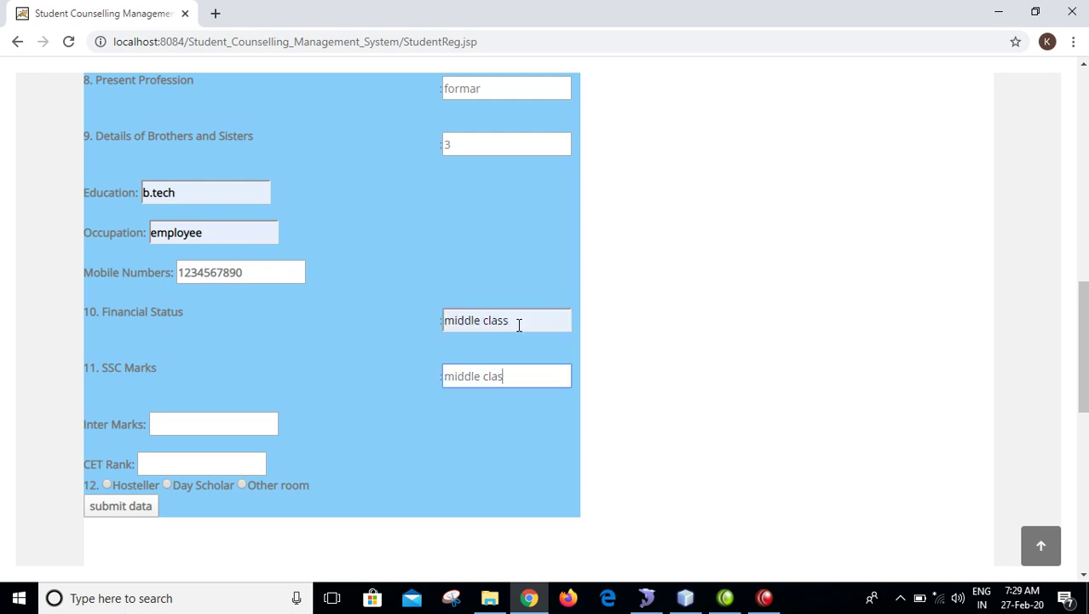
{"action": "type", "text": "564"}
{"action": "key", "text": "Tab"}
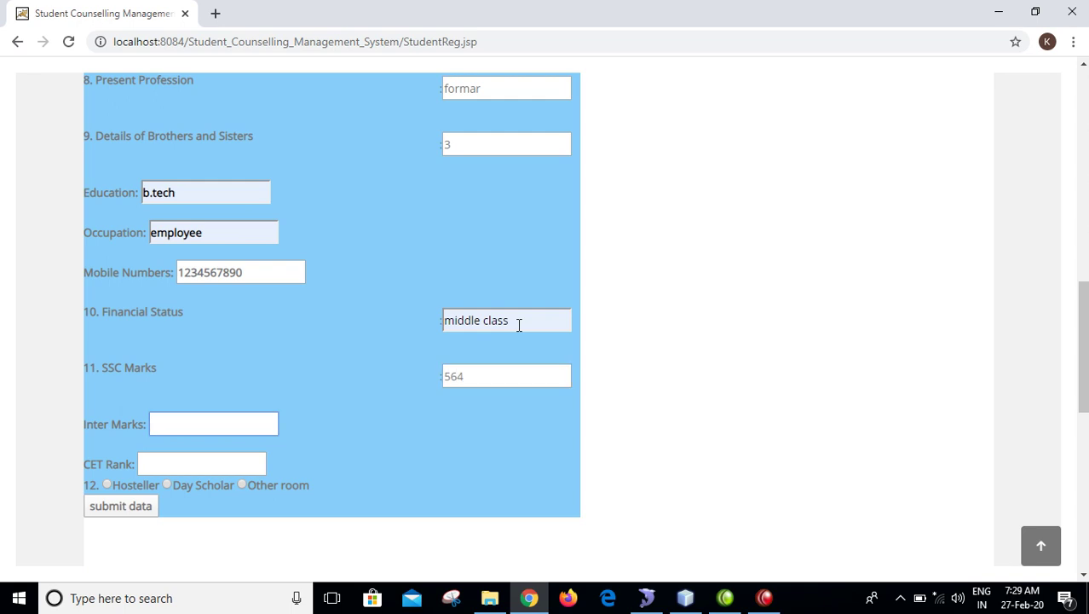
{"action": "type", "text": "678"}
{"action": "key", "text": "Tab"}
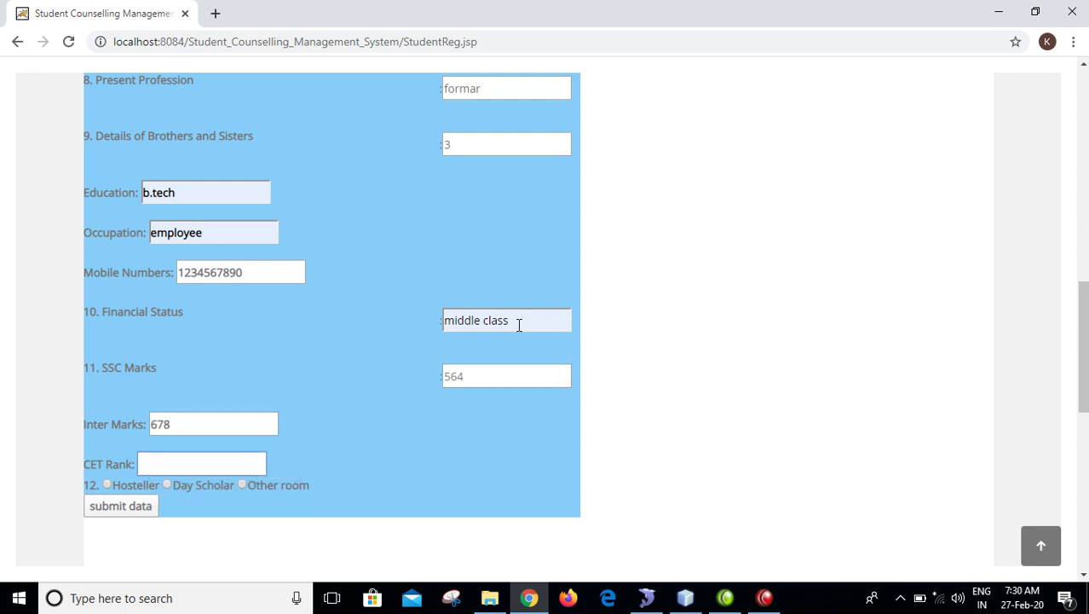
{"action": "type", "text": "432"}
- Choose 'Other room' and submit the counselling data
{"action": "key", "text": "Tab"}
{"action": "key", "text": "Tab"}
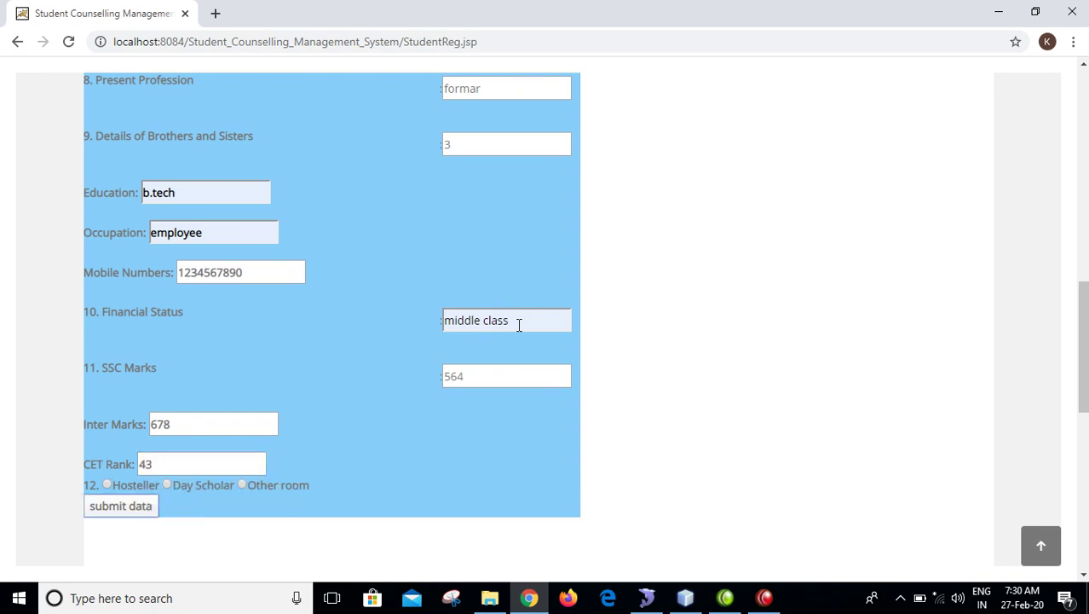
{"action": "left_click", "coordinate": [242, 485]}
{"action": "left_click", "coordinate": [141, 508]}
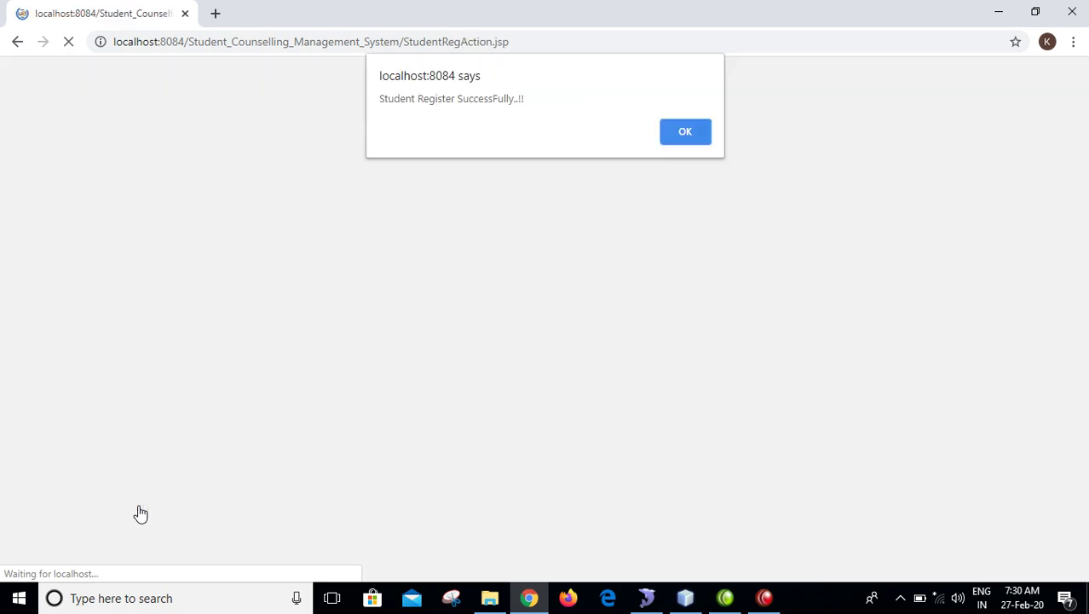
- Dismiss the registration success alert and scroll down to Fees Particulars
{"action": "left_click_drag", "start_coordinate": [530, 100], "coordinate": [370, 102]}
{"action": "left_click", "coordinate": [685, 139]}
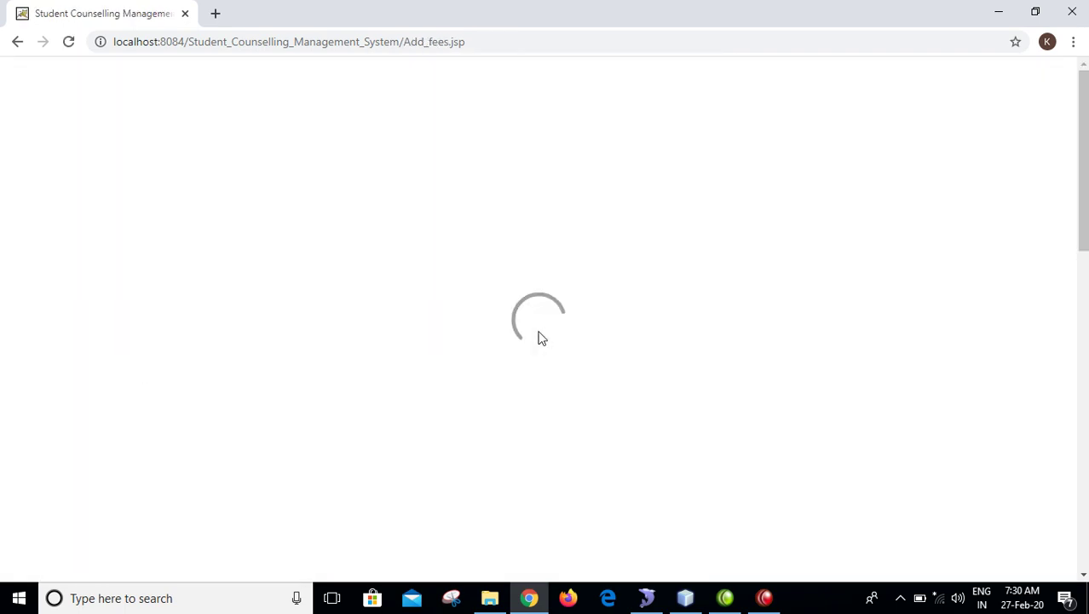
{"action": "scroll", "coordinate": [451, 306], "scroll_direction": "down", "scroll_amount": 3}
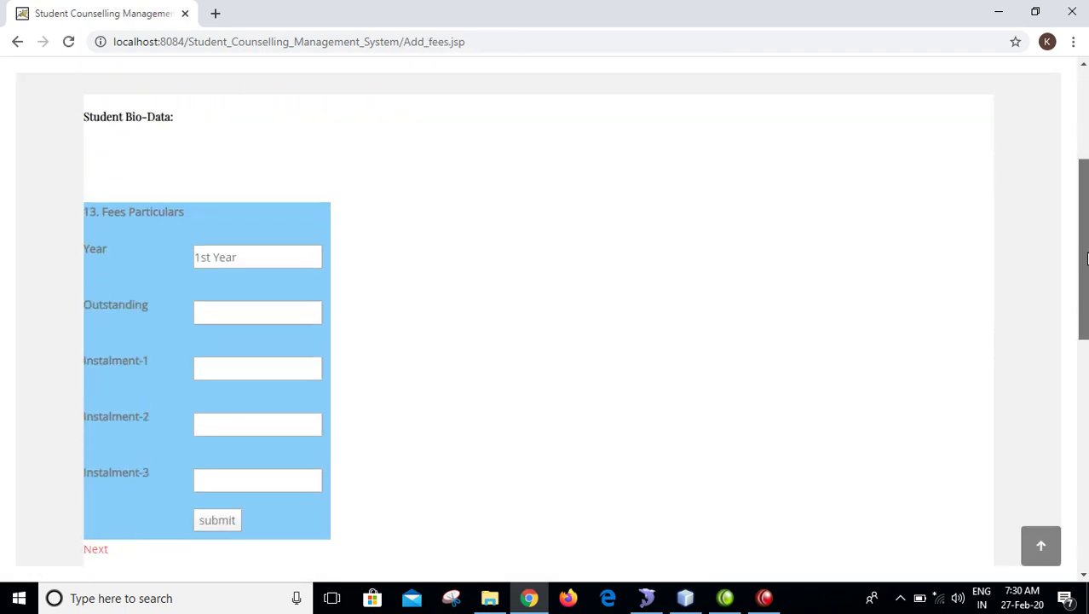
- Enter outstanding 6785 and instalments 5433, 5433, 5433, submit, and dismiss the success alert
{"action": "left_click", "coordinate": [290, 317]}
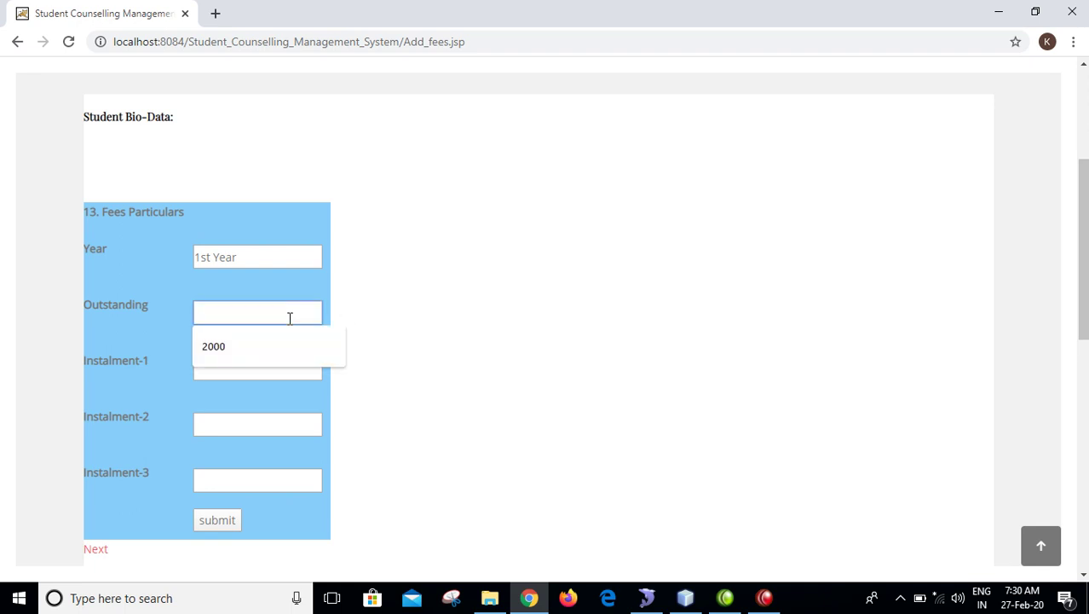
{"action": "type", "text": "6785"}
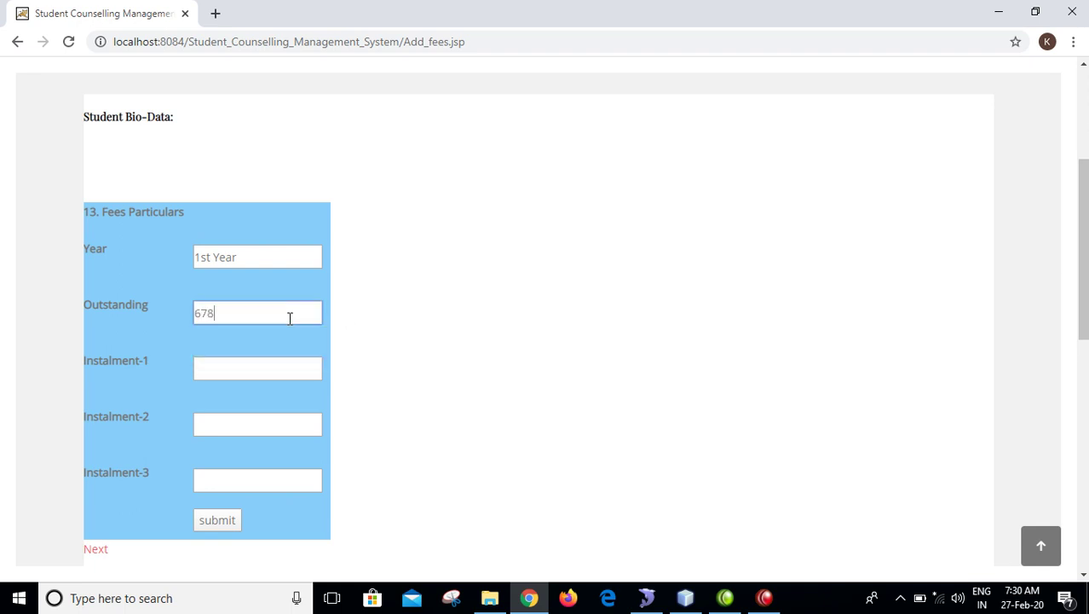
{"action": "key", "text": "Tab"}
{"action": "type", "text": "5433"}
{"action": "key", "text": "Tab"}
{"action": "type", "text": "5433"}
{"action": "key", "text": "Tab"}
{"action": "type", "text": "5433"}
{"action": "key", "text": "Tab"}
{"action": "key", "text": "Return"}
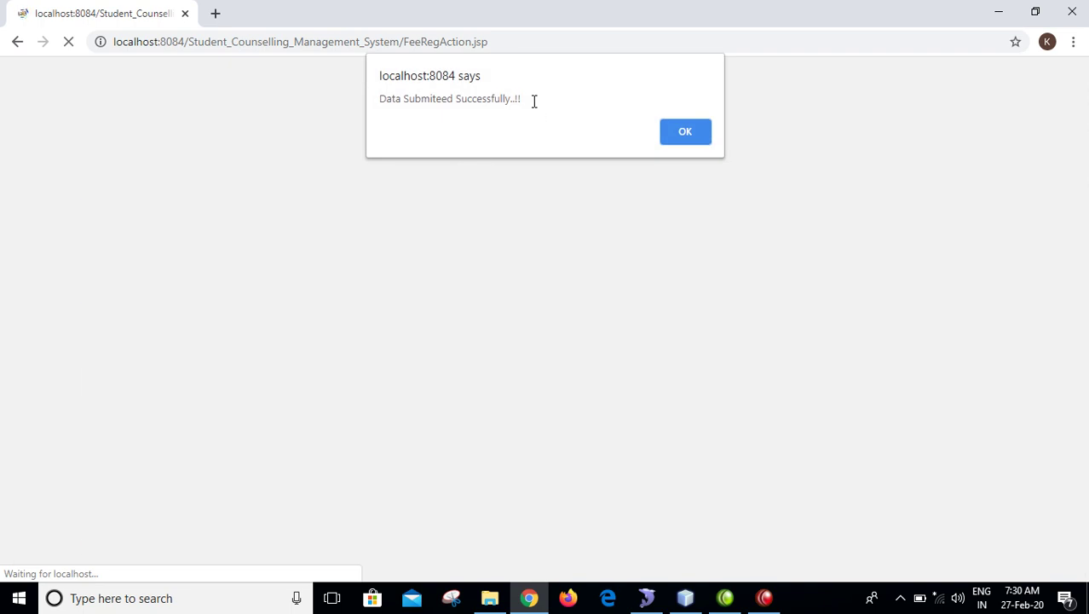
{"action": "left_click_drag", "start_coordinate": [533, 101], "coordinate": [328, 111]}
{"action": "left_click", "coordinate": [695, 136]}
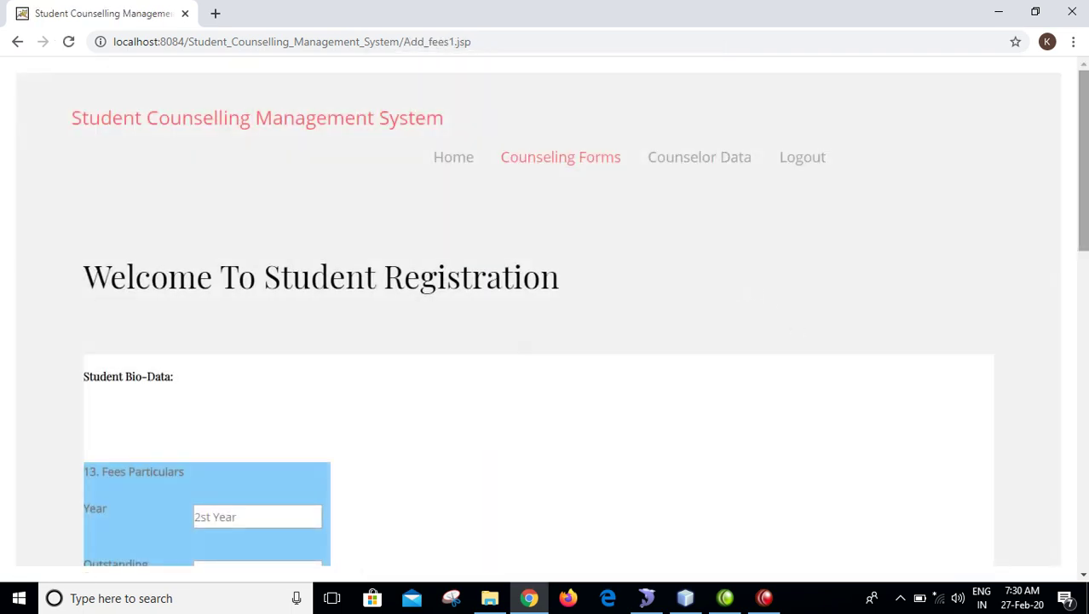
- Submit second-year fees with outstanding 980 and instalments 876 and 86, then dismiss the alert
{"action": "scroll", "coordinate": [1085, 254], "scroll_direction": "down", "scroll_amount": 1}
{"action": "scroll", "coordinate": [1085, 254], "scroll_direction": "down", "scroll_amount": 3}
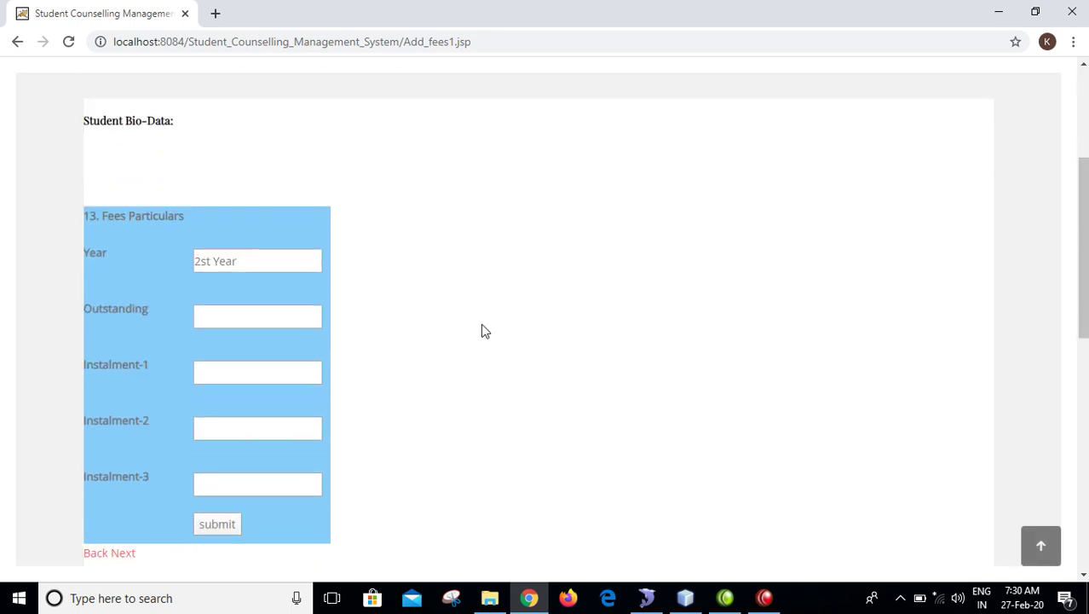
{"action": "left_click", "coordinate": [296, 314]}
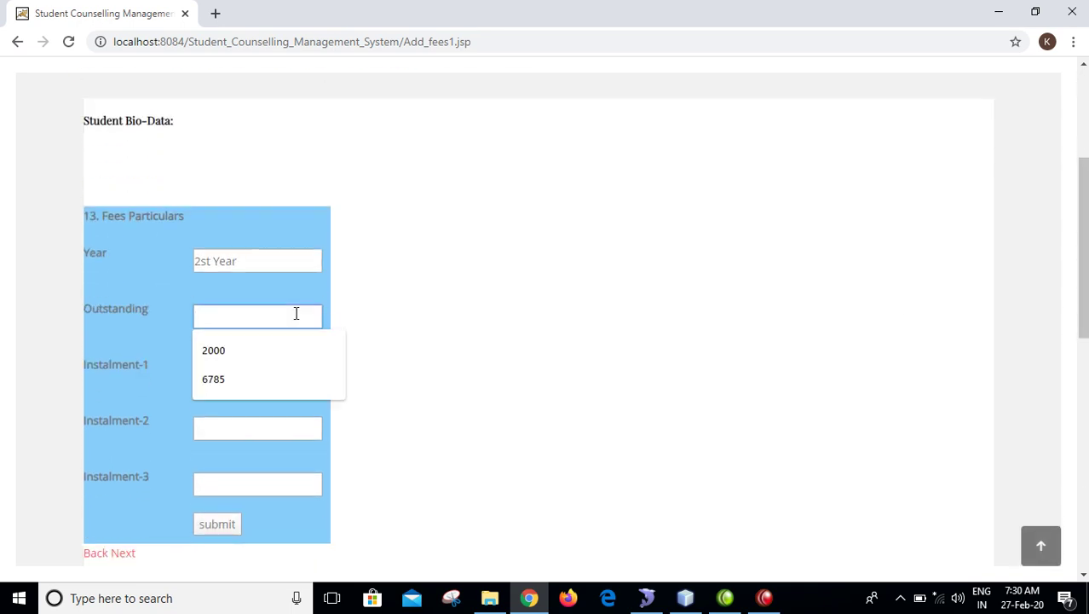
{"action": "type", "text": "980"}
{"action": "key", "text": "Tab"}
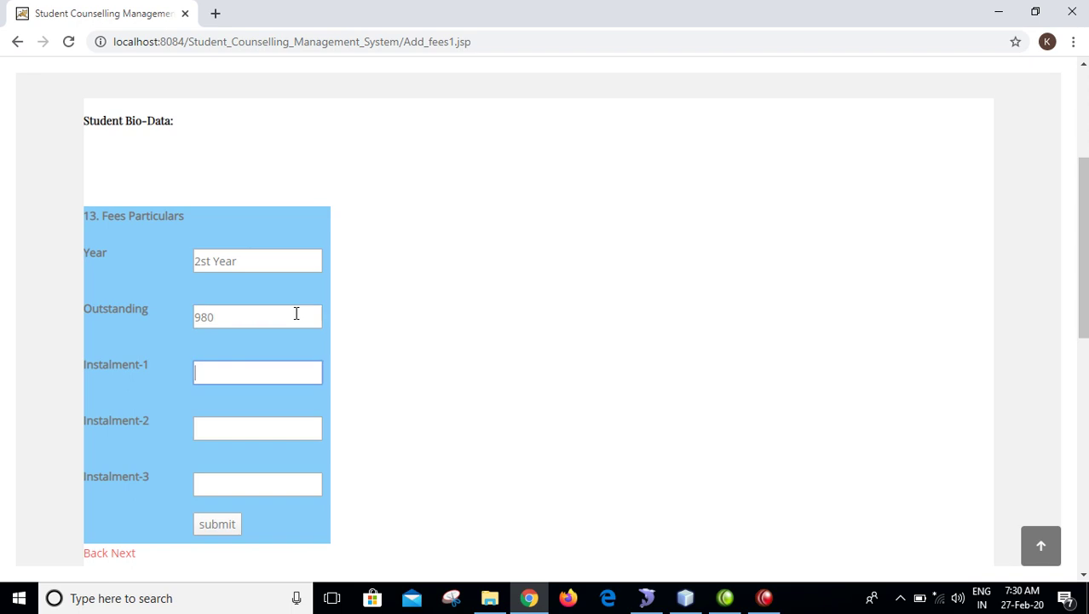
{"action": "type", "text": "876"}
{"action": "key", "text": "Tab"}
{"action": "type", "text": "8"}
{"action": "key", "text": "Tab"}
{"action": "type", "text": "6"}
{"action": "key", "text": "Tab"}
{"action": "key", "text": "Return"}
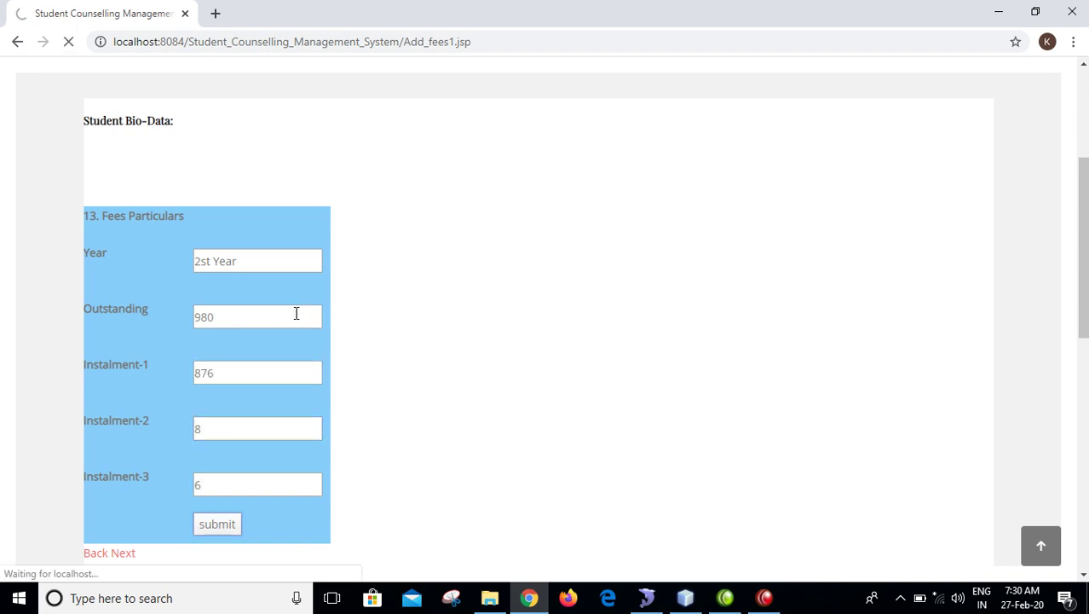
{"action": "key", "text": "Return"}
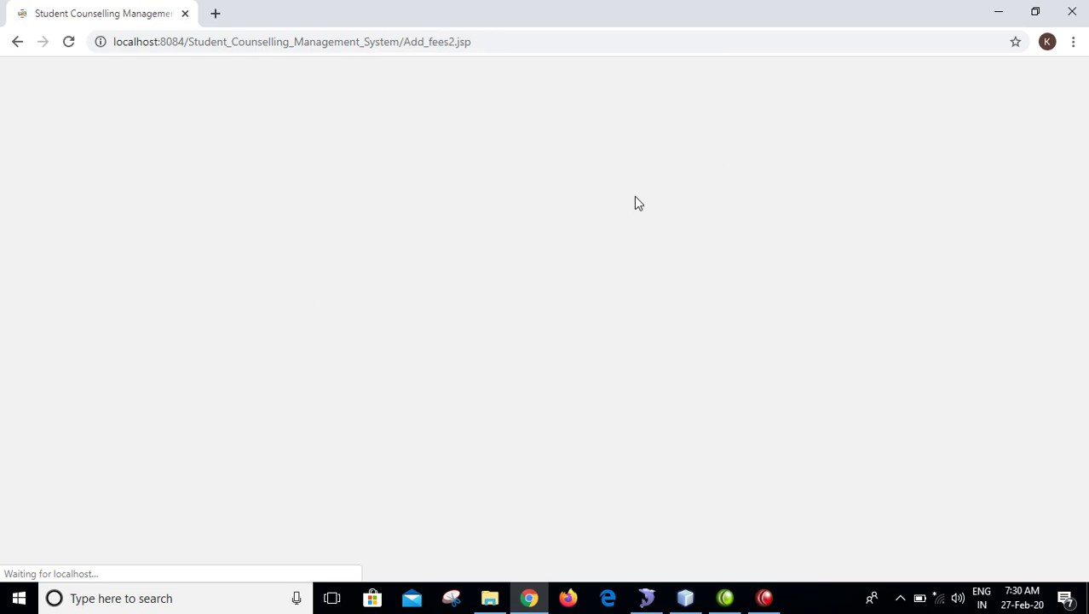
- Submit third-year fees with outstanding 765 and instalment values 7, 55 and 66
{"action": "left_click_drag", "start_coordinate": [1087, 204], "coordinate": [1087, 235]}
{"action": "left_click", "coordinate": [313, 323]}
{"action": "type", "text": "765"}
{"action": "key", "text": "Tab"}
{"action": "type", "text": "7"}
{"action": "key", "text": "Tab"}
{"action": "key", "text": "Tab"}
{"action": "type", "text": "55"}
{"action": "left_click", "coordinate": [276, 438]}
{"action": "type", "text": "66"}
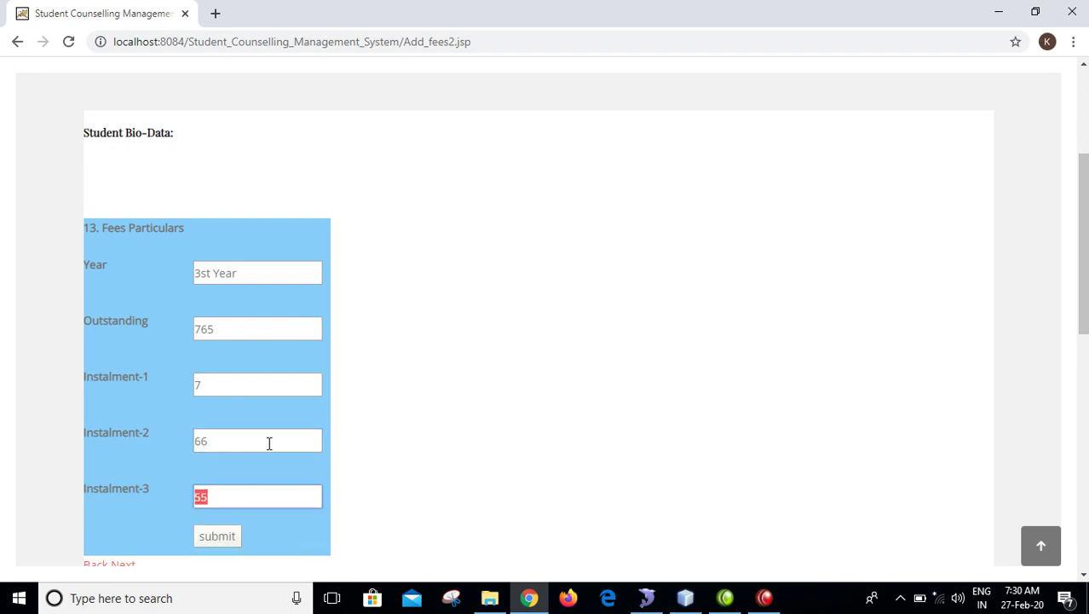
{"action": "key", "text": "Return"}
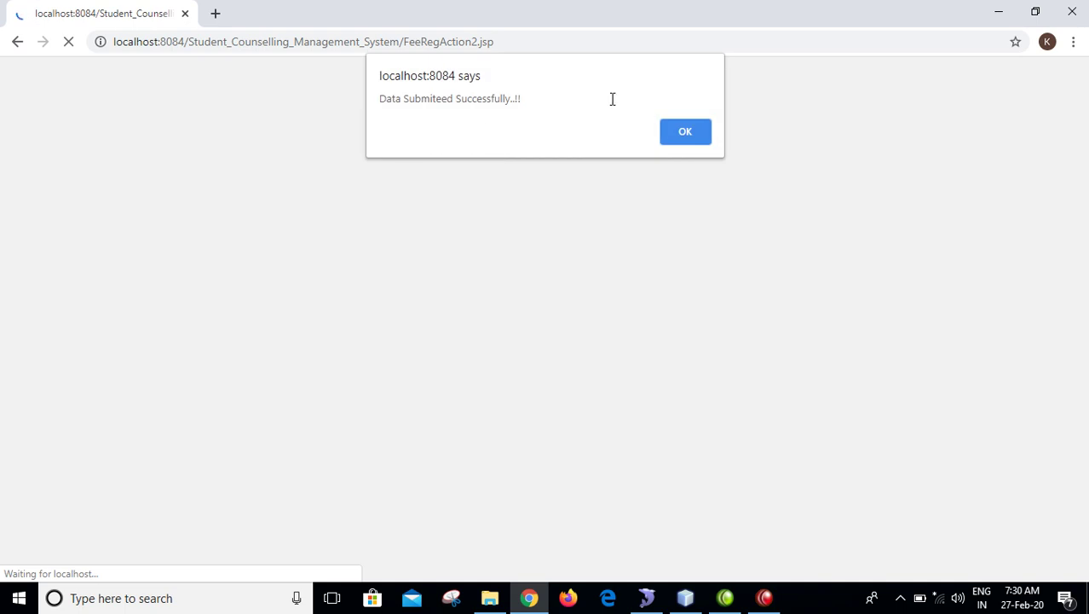
{"action": "left_click", "coordinate": [686, 132]}
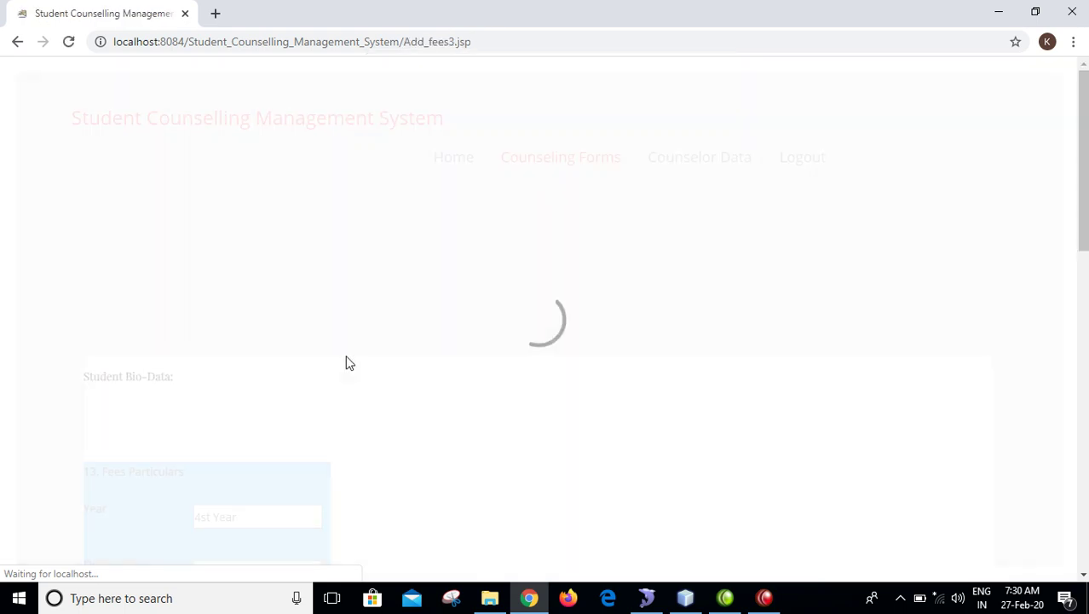
- Submit fourth-year fees: outstanding 666, instalments 667, 6 and 7, and acknowledge confirmation
{"action": "left_click_drag", "start_coordinate": [233, 518], "coordinate": [189, 523]}
{"action": "left_click_drag", "start_coordinate": [1082, 247], "coordinate": [1048, 345]}
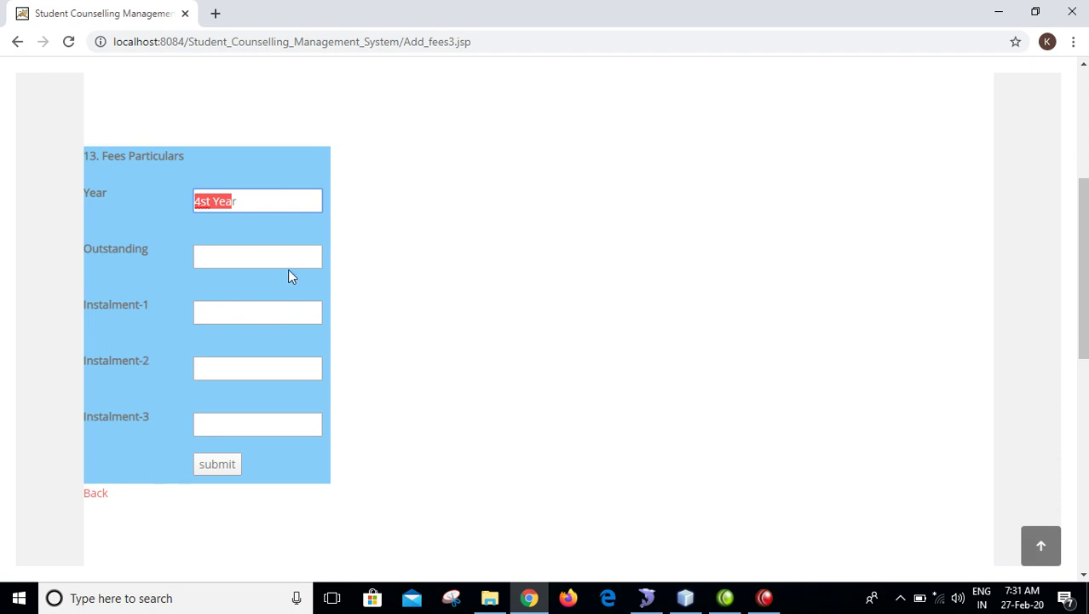
{"action": "left_click", "coordinate": [267, 252]}
{"action": "type", "text": "666"}
{"action": "key", "text": "Tab"}
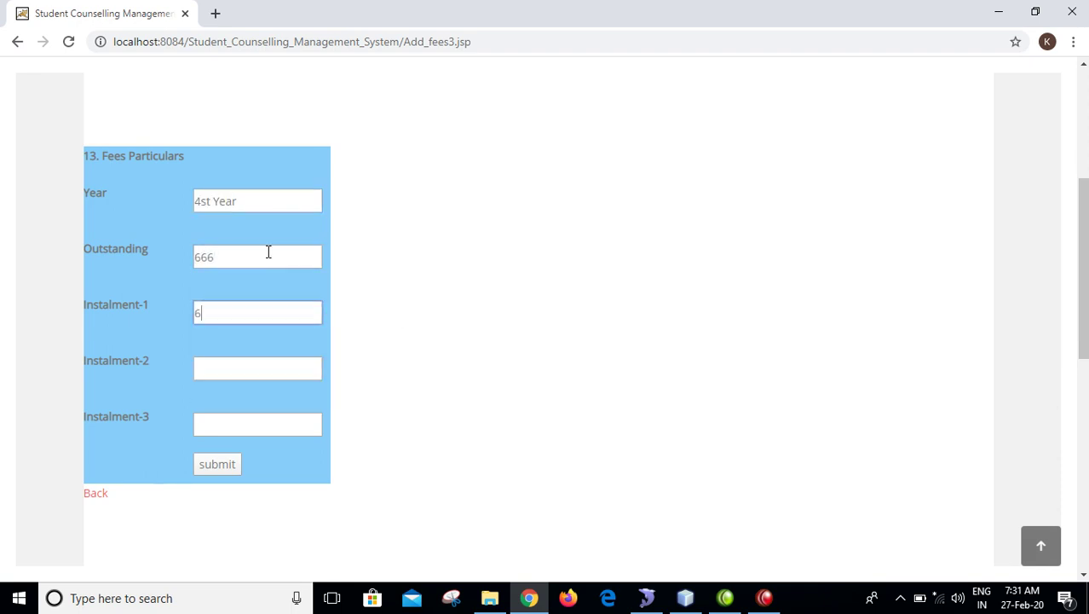
{"action": "key", "text": "Tab"}
{"action": "type", "text": "6"}
{"action": "key", "text": "Tab"}
{"action": "type", "text": "7"}
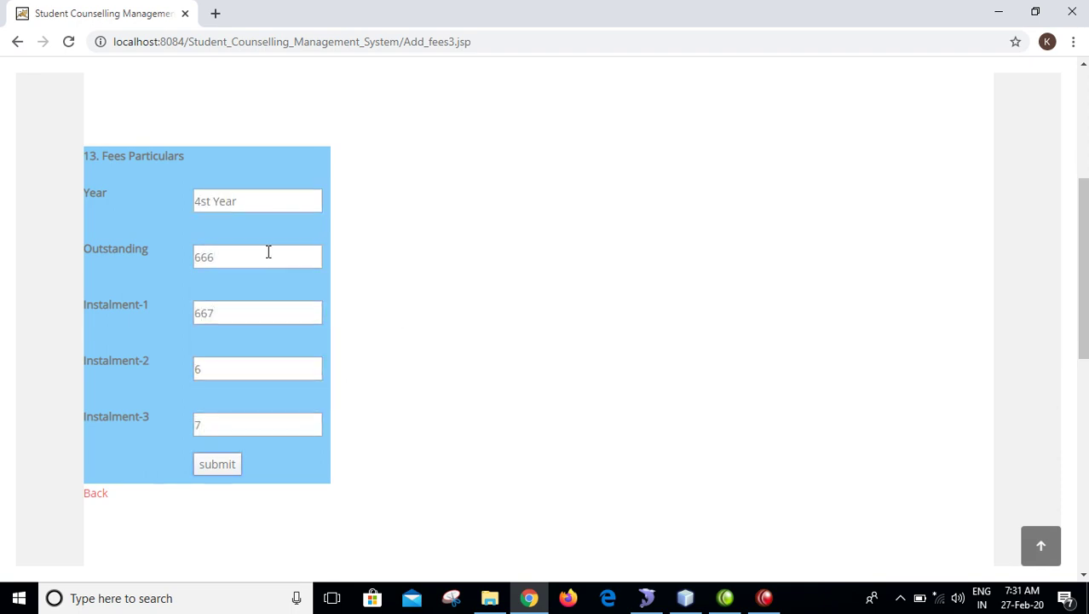
{"action": "key", "text": "Return"}
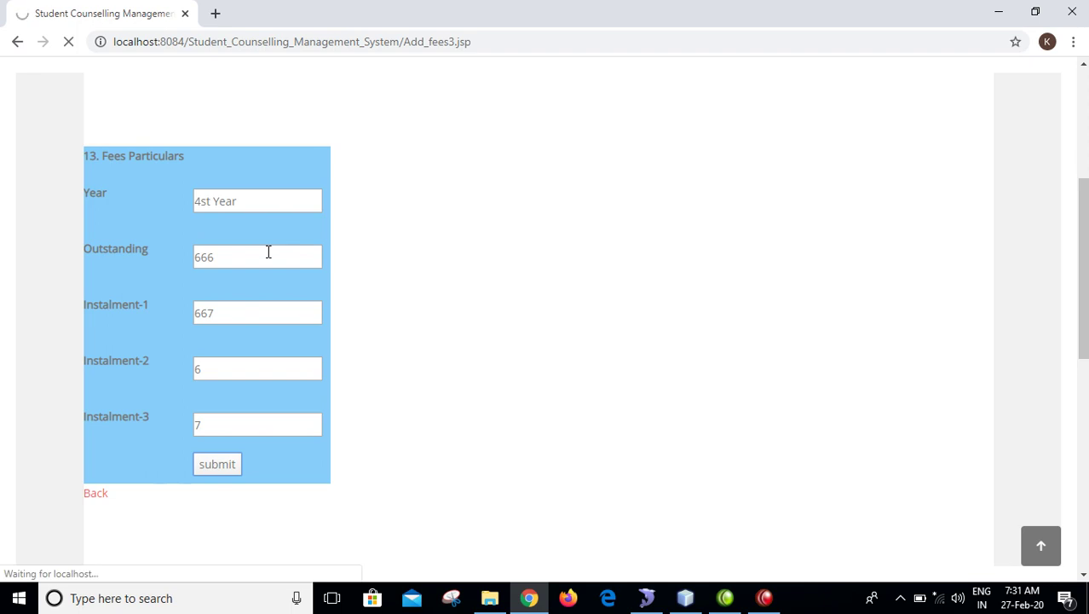
{"action": "key", "text": "Return"}
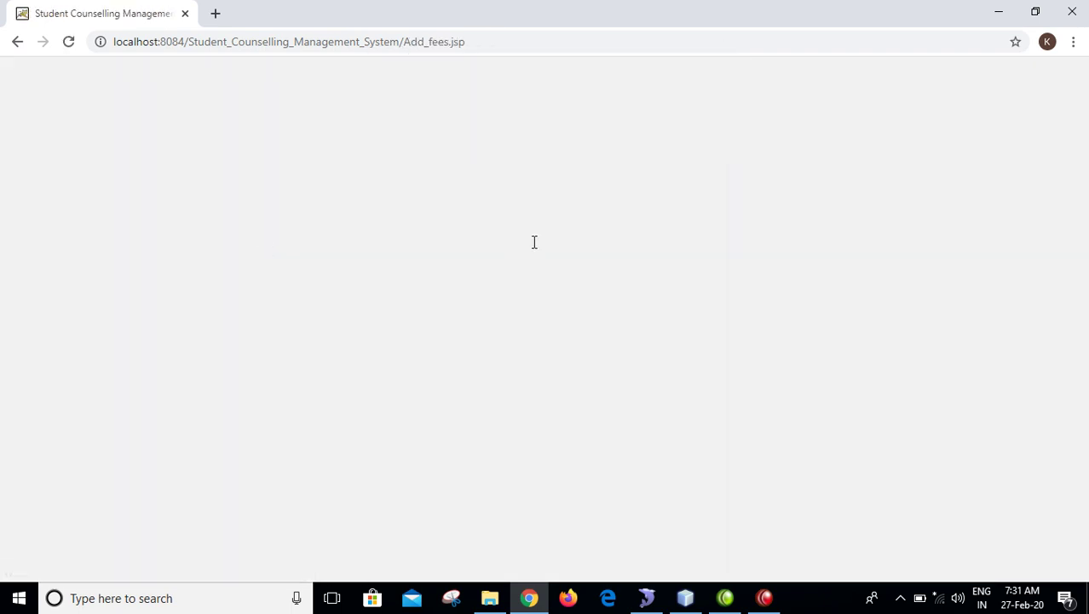
{"action": "scroll", "coordinate": [1073, 288], "scroll_direction": "down", "scroll_amount": 3}
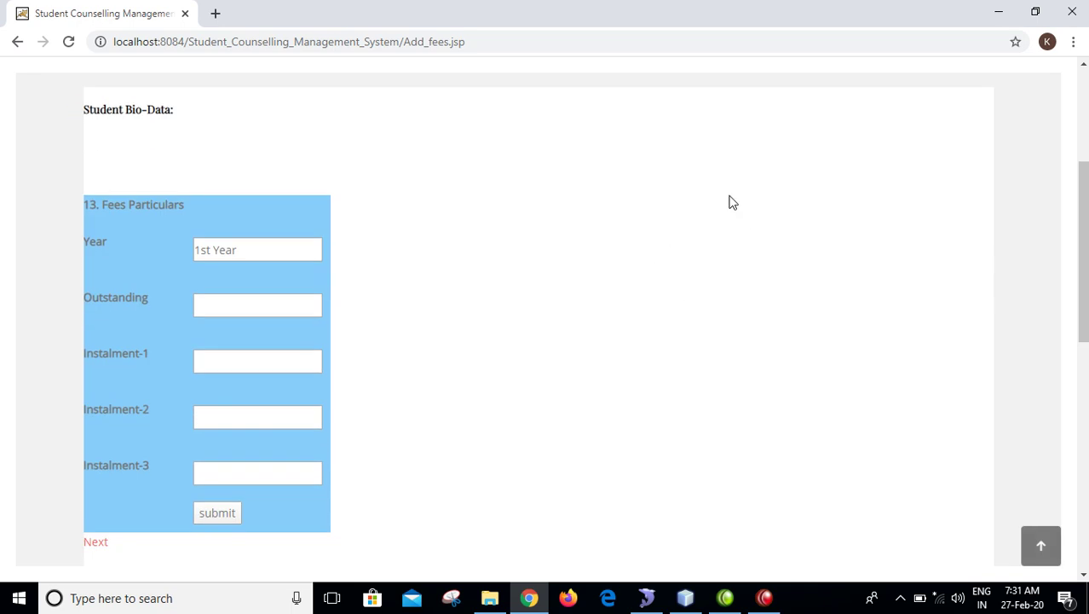
{"action": "scroll", "coordinate": [1078, 386], "scroll_direction": "down", "scroll_amount": 5}
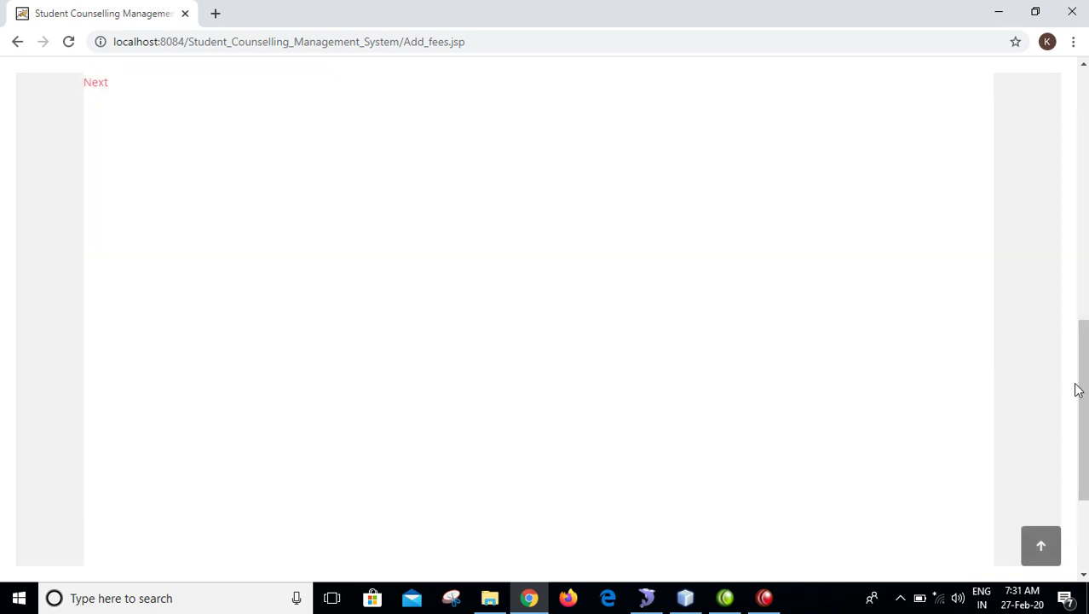
{"action": "scroll", "coordinate": [1084, 384], "scroll_direction": "up", "scroll_amount": 10}
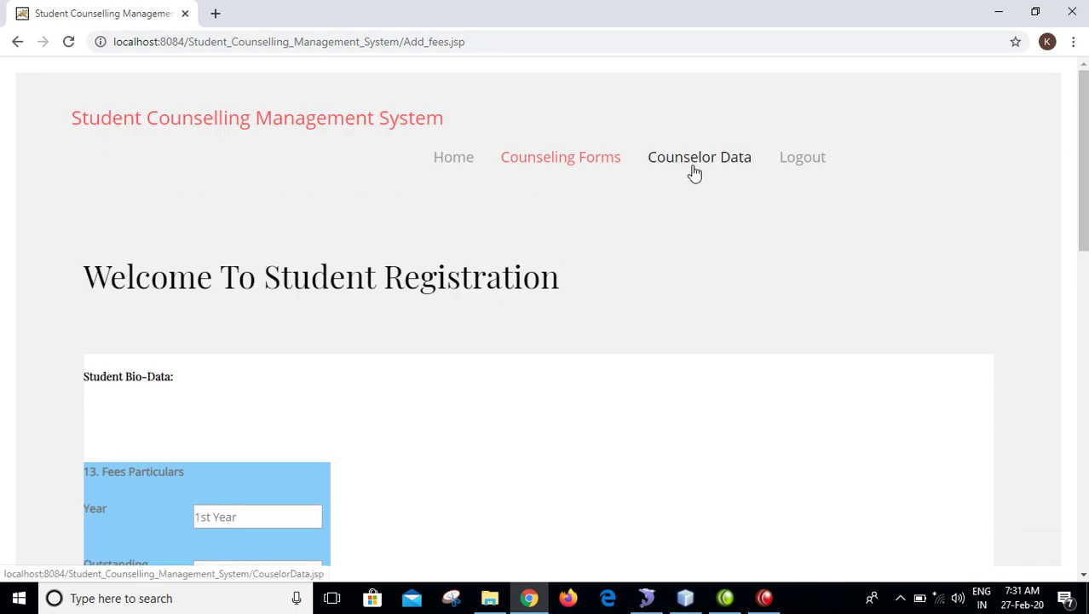
{"action": "left_click", "coordinate": [703, 167]}
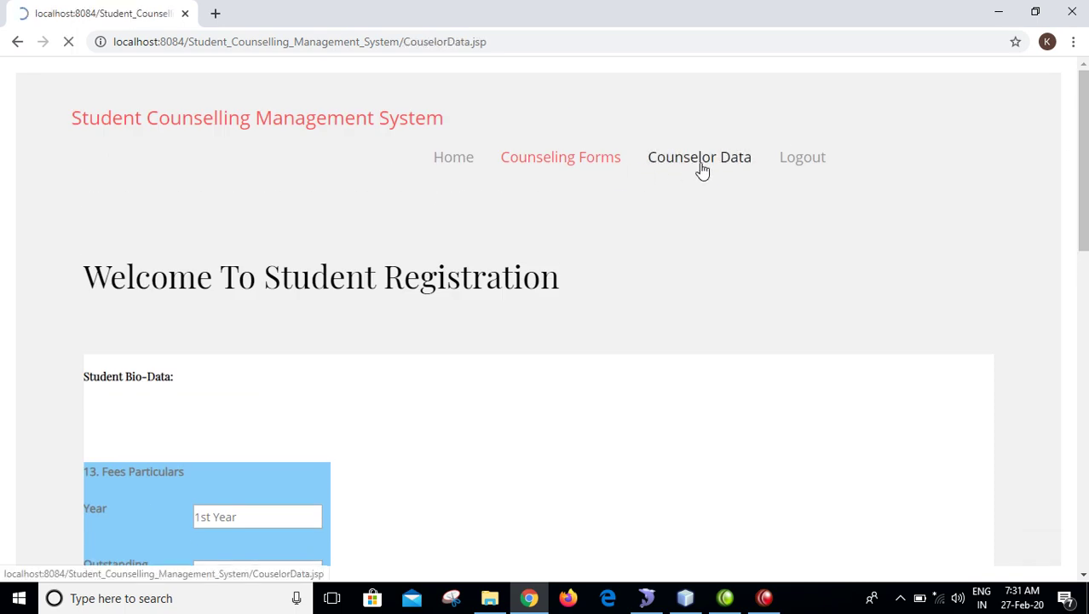
{"action": "scroll", "coordinate": [1070, 200], "scroll_direction": "down", "scroll_amount": 3}
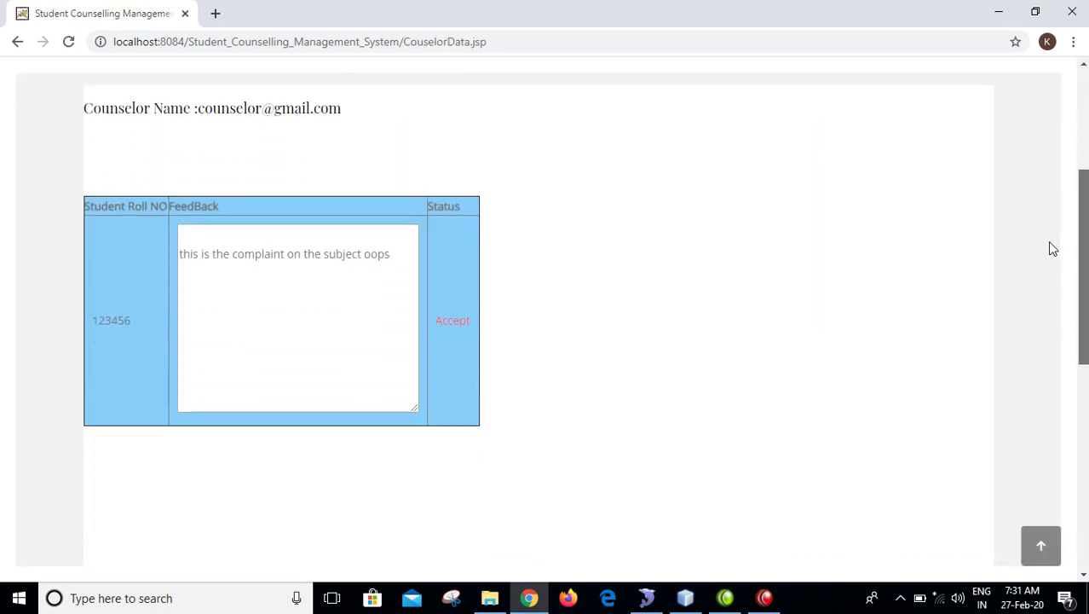
{"action": "scroll", "coordinate": [1054, 247], "scroll_direction": "up", "scroll_amount": 3}
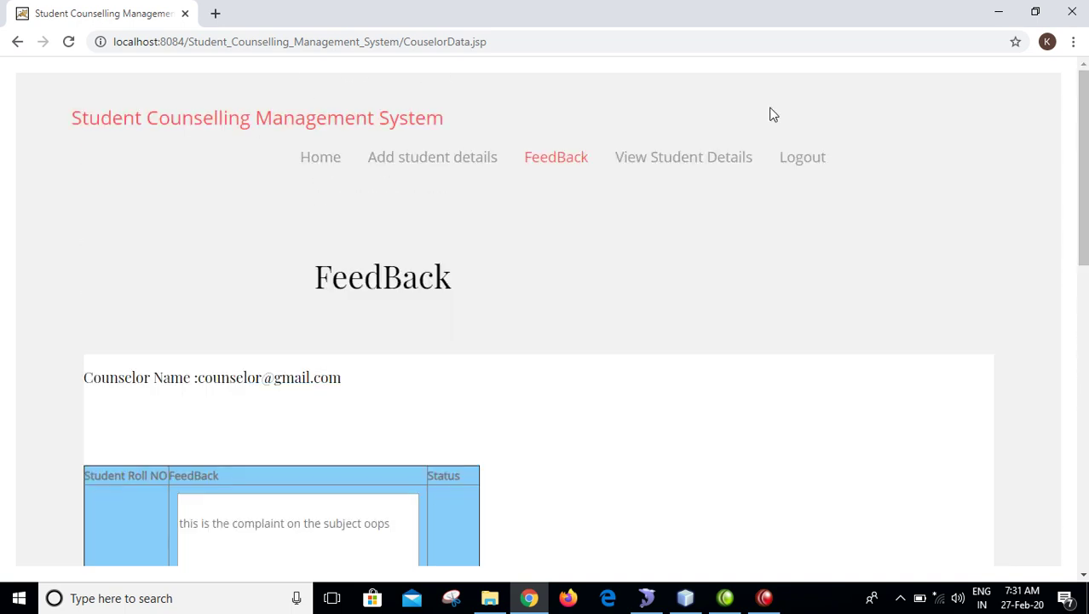
{"action": "left_click", "coordinate": [563, 155]}
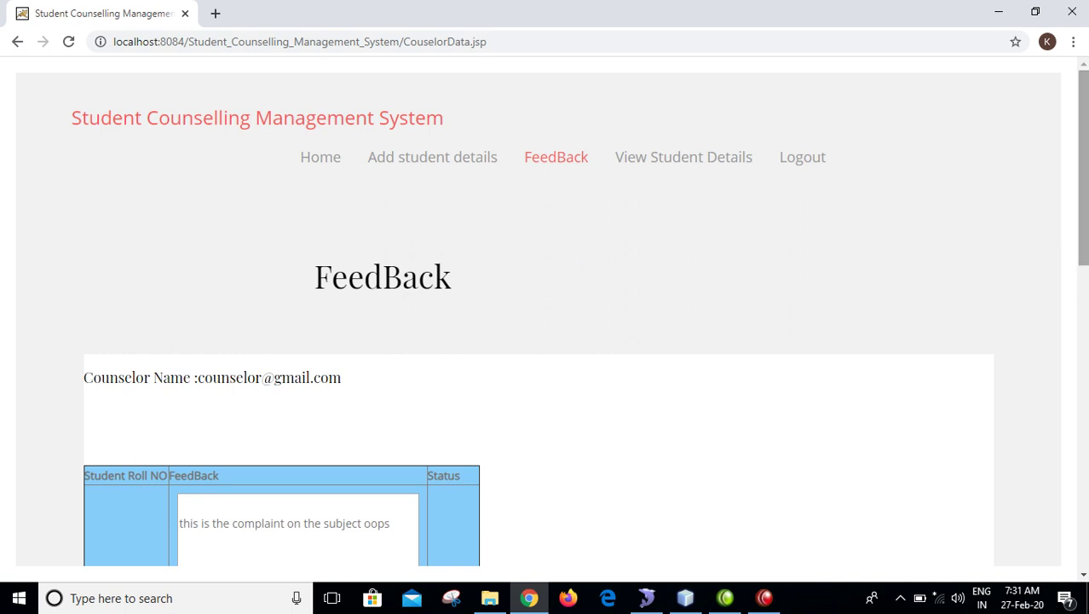
{"action": "scroll", "coordinate": [681, 318], "scroll_direction": "down", "scroll_amount": 3}
{"action": "scroll", "coordinate": [546, 319], "scroll_direction": "up", "scroll_amount": 3}
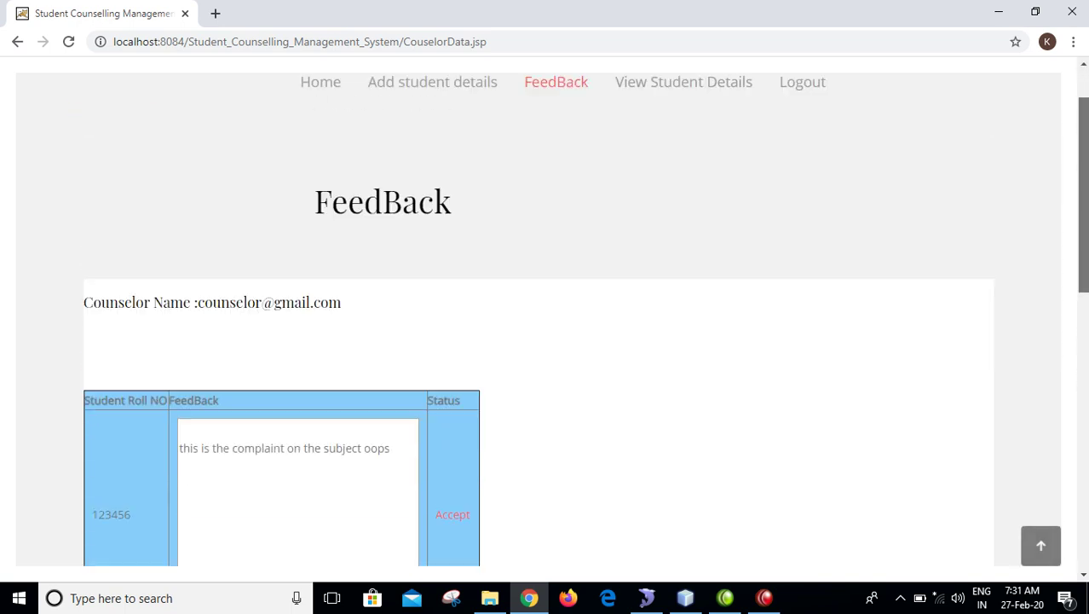
{"action": "left_click", "coordinate": [11, 41]}
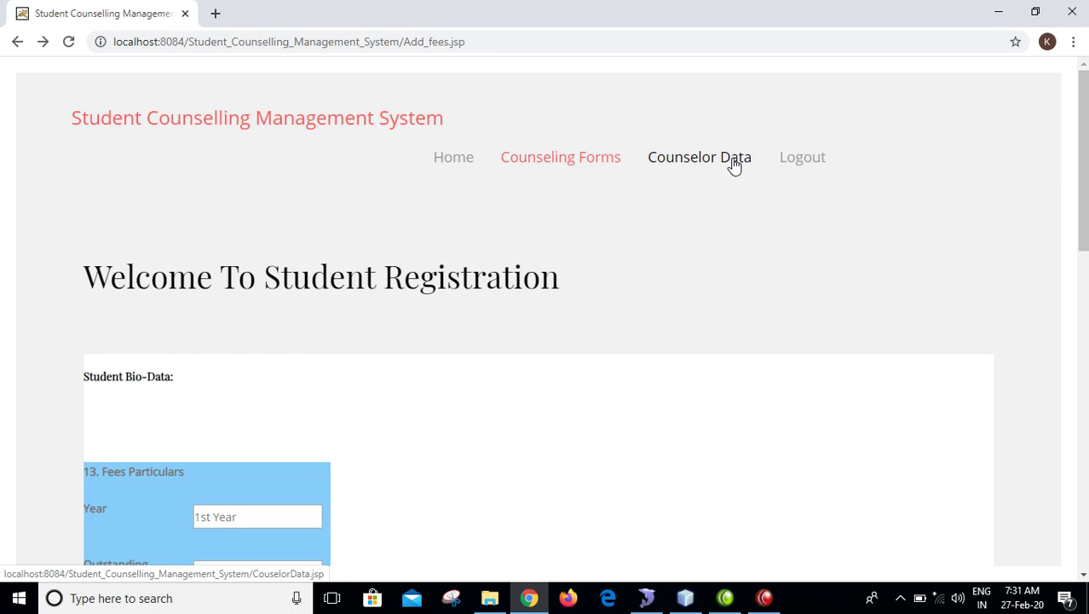
- Open the professional details student search page
{"action": "left_click", "coordinate": [764, 599]}
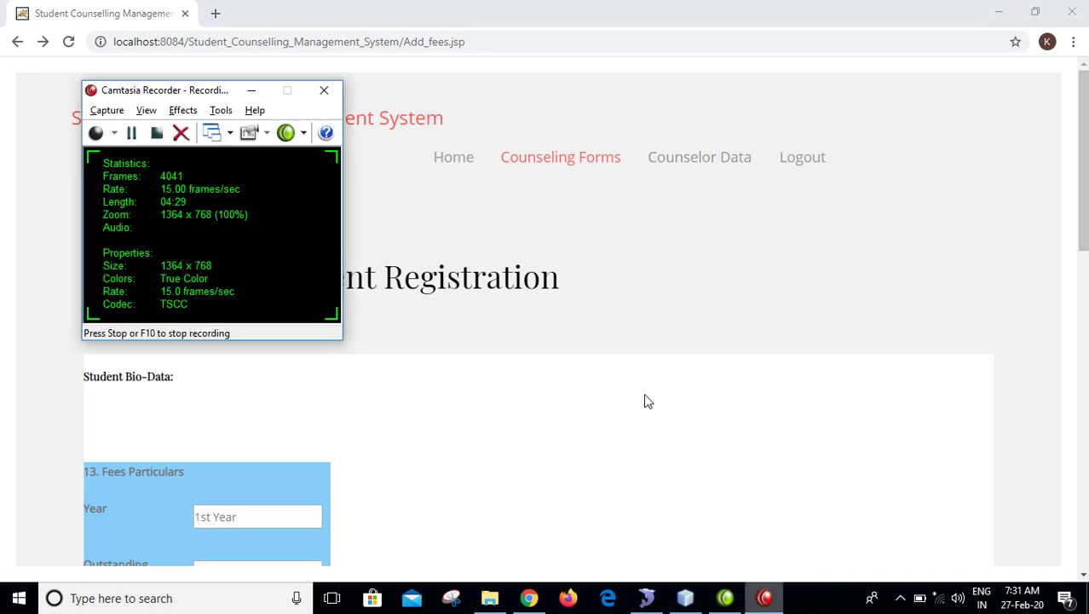
{"action": "left_click", "coordinate": [131, 133]}
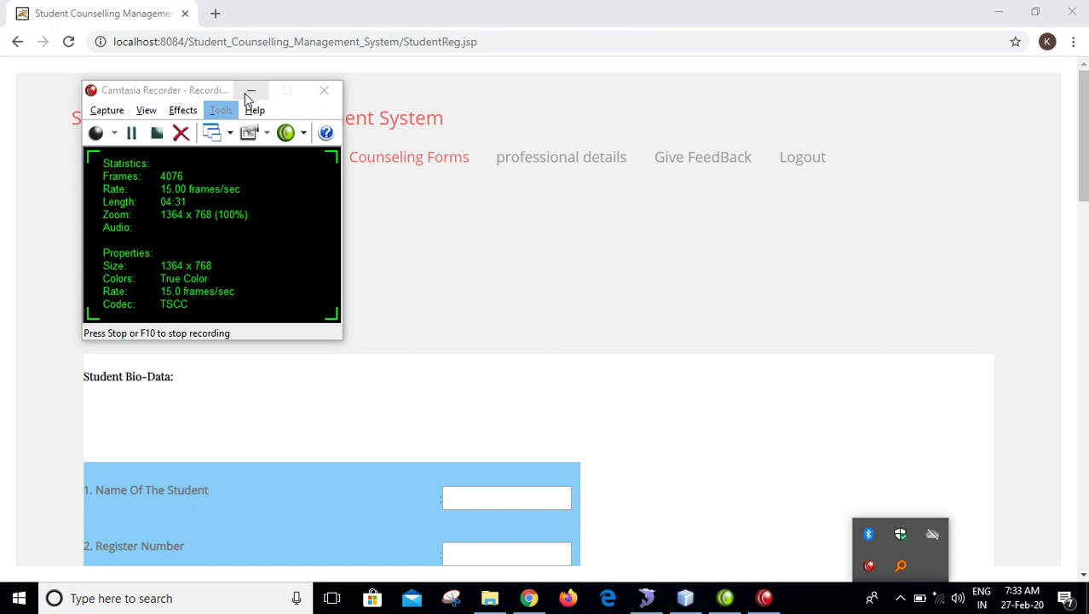
{"action": "left_click", "coordinate": [247, 90]}
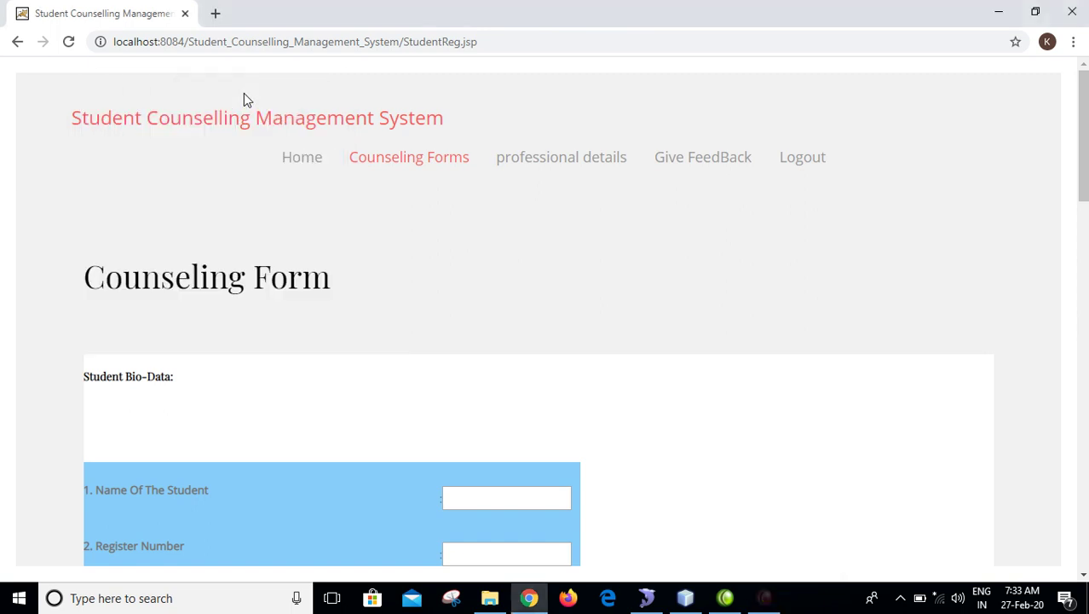
{"action": "left_click", "coordinate": [603, 159]}
- Fill the Student Roll Number from the autofill suggestion, then switch to SQLyog
{"action": "scroll", "coordinate": [269, 296], "scroll_direction": "down", "scroll_amount": 2}
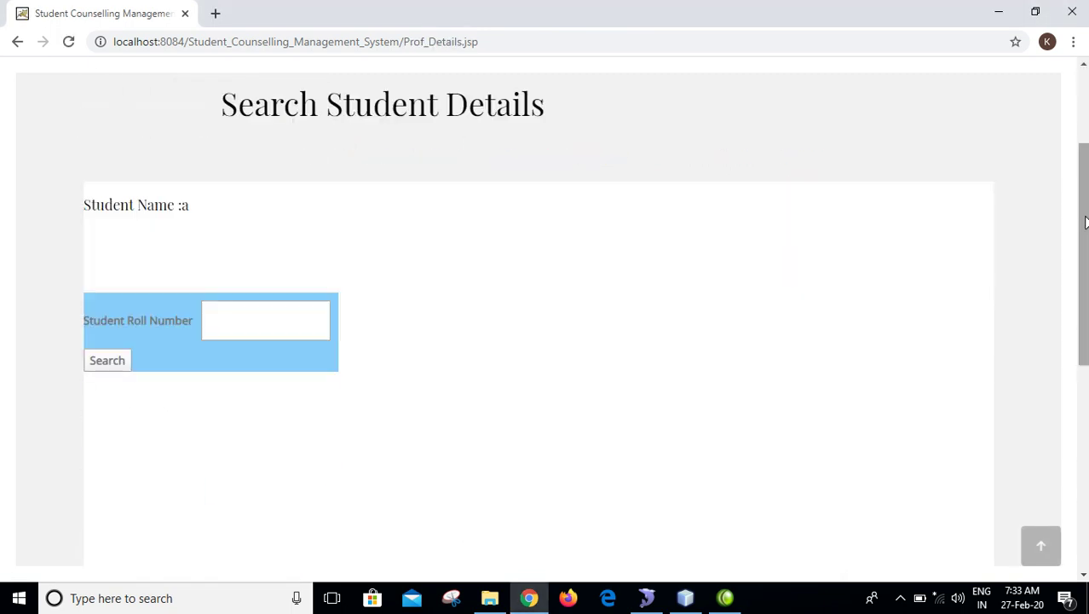
{"action": "left_click", "coordinate": [240, 312]}
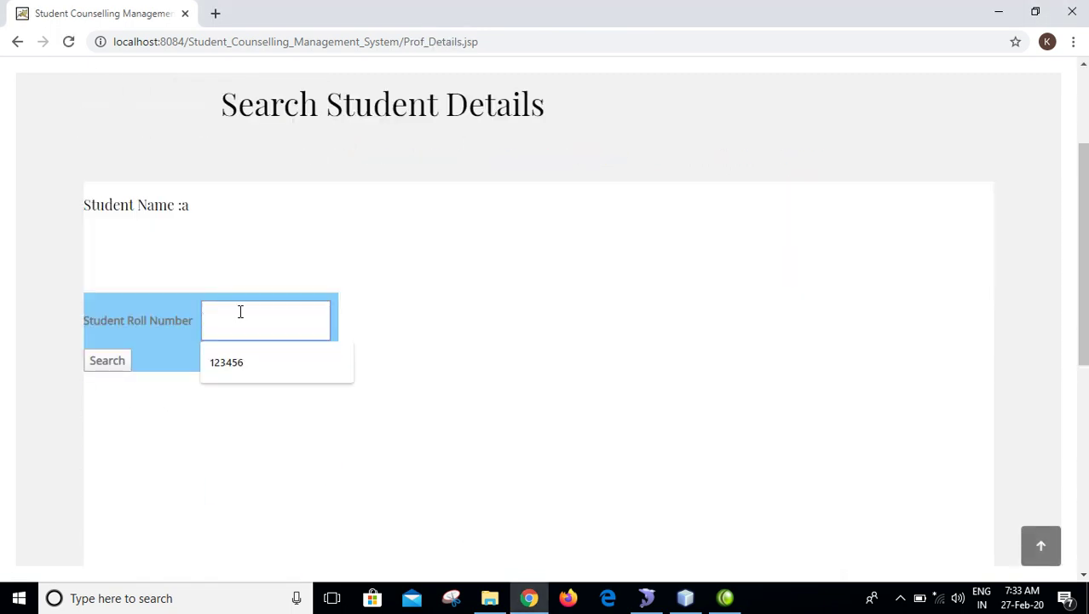
{"action": "left_click", "coordinate": [242, 360]}
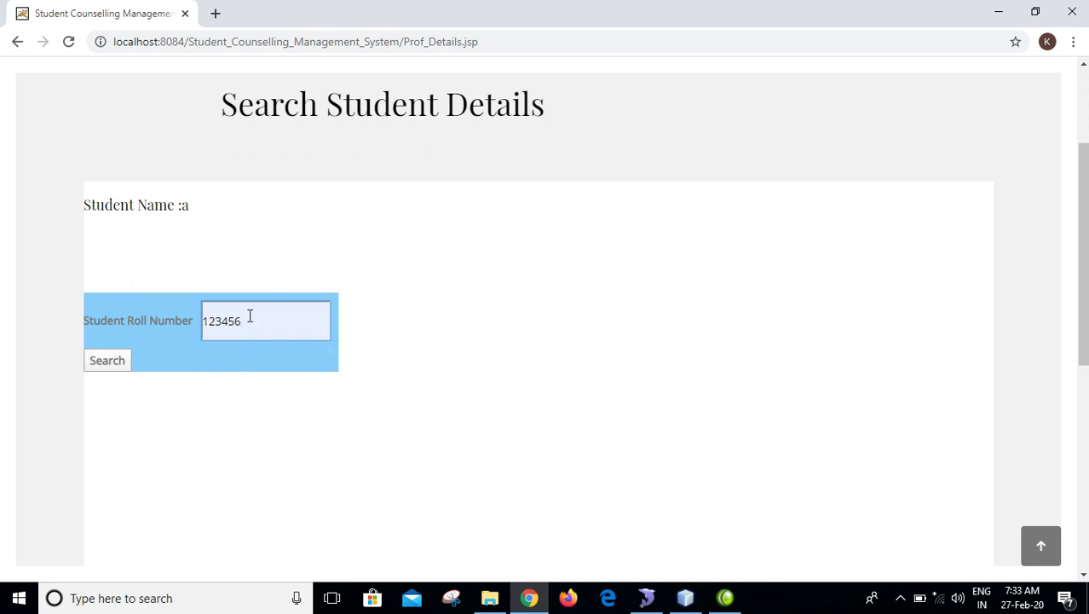
{"action": "left_click_drag", "start_coordinate": [249, 317], "coordinate": [144, 335]}
{"action": "left_click", "coordinate": [656, 600]}
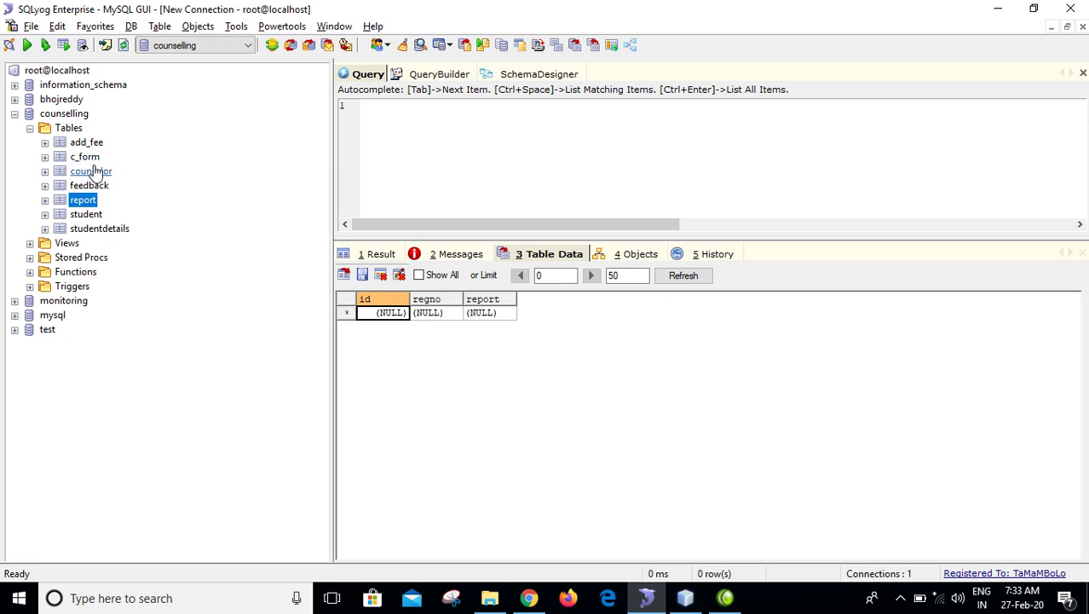
- Browse the counselor, student and c_form tables and pick a reg_no value
{"action": "left_click", "coordinate": [90, 171]}
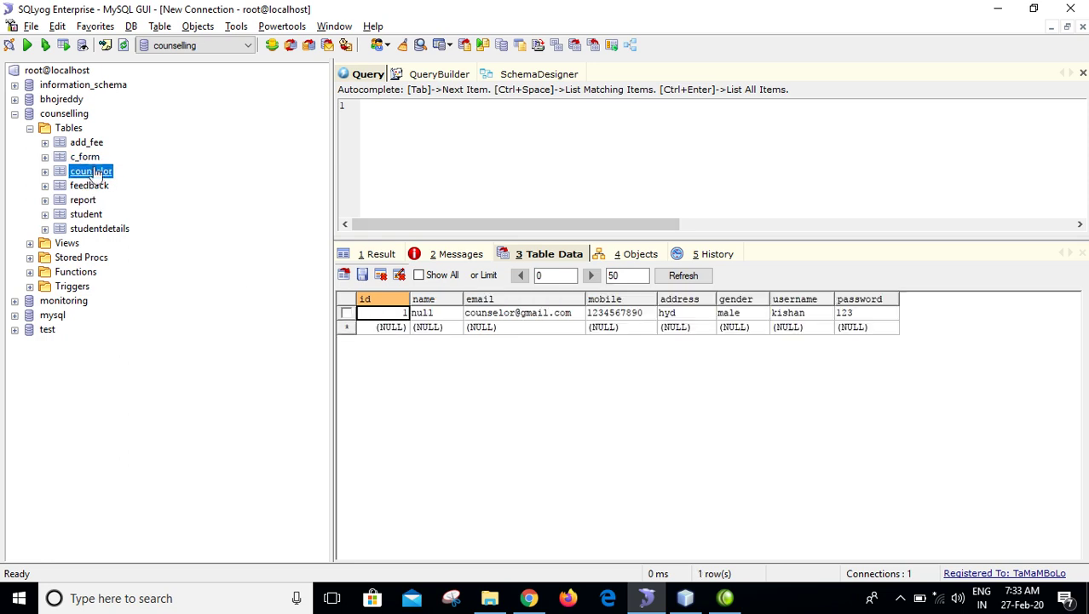
{"action": "left_click", "coordinate": [87, 214]}
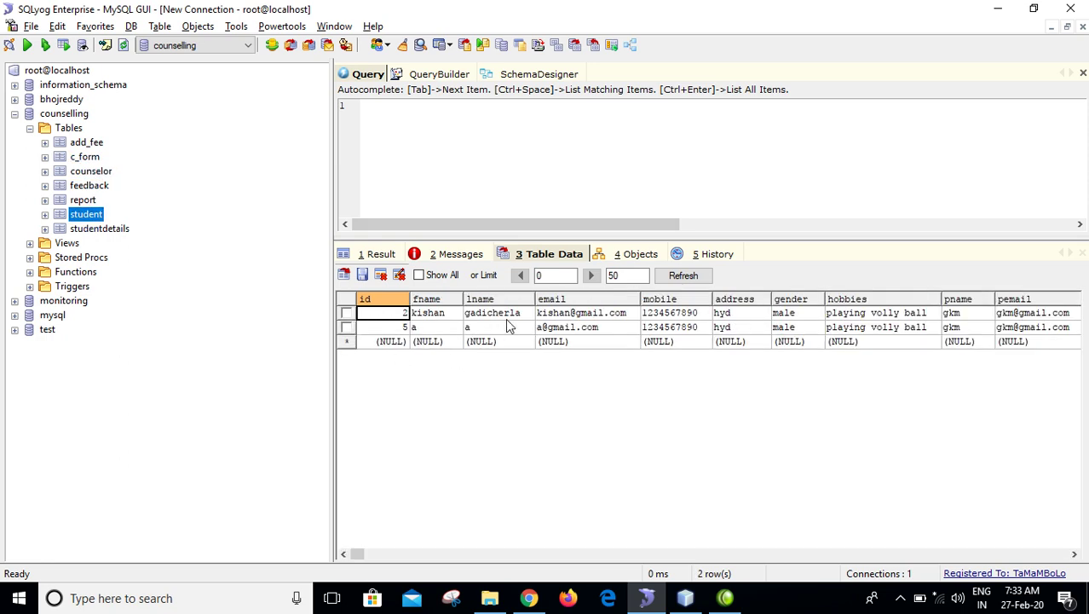
{"action": "left_click", "coordinate": [84, 156]}
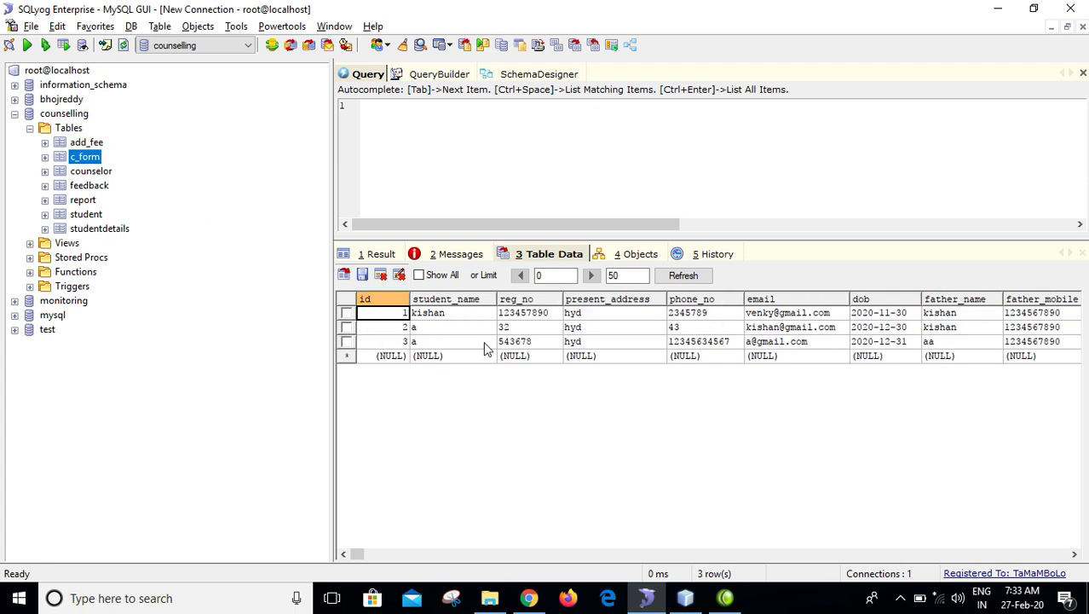
{"action": "left_click", "coordinate": [515, 345]}
{"action": "key", "text": "alt+Tab"}
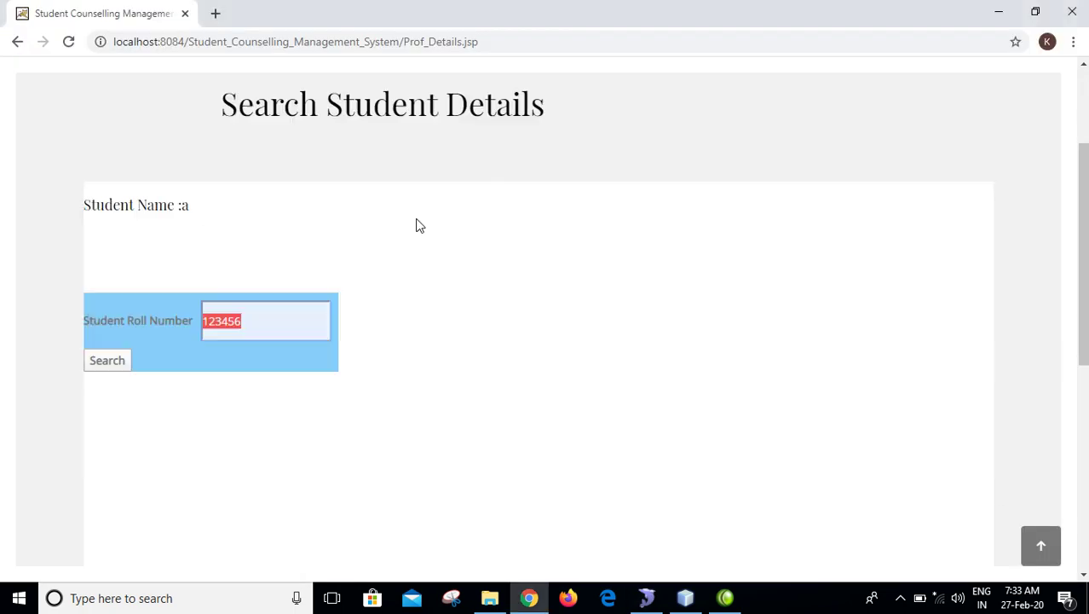
{"action": "left_click", "coordinate": [282, 309]}
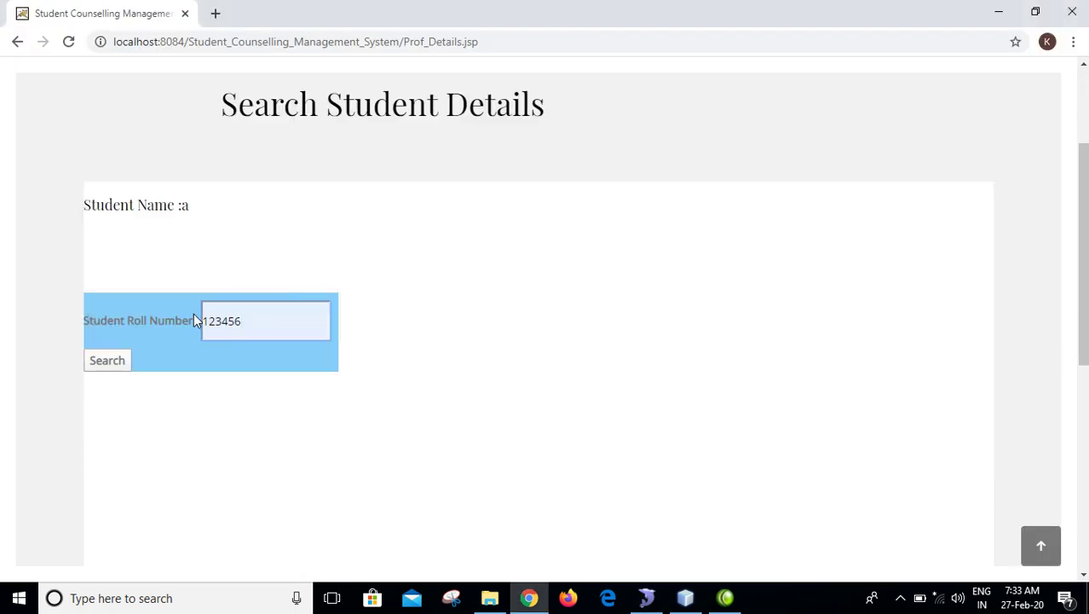
{"action": "key", "text": "alt+Tab"}
- Copy the second student's rollno from the student table and return to the browser
{"action": "left_click", "coordinate": [85, 214]}
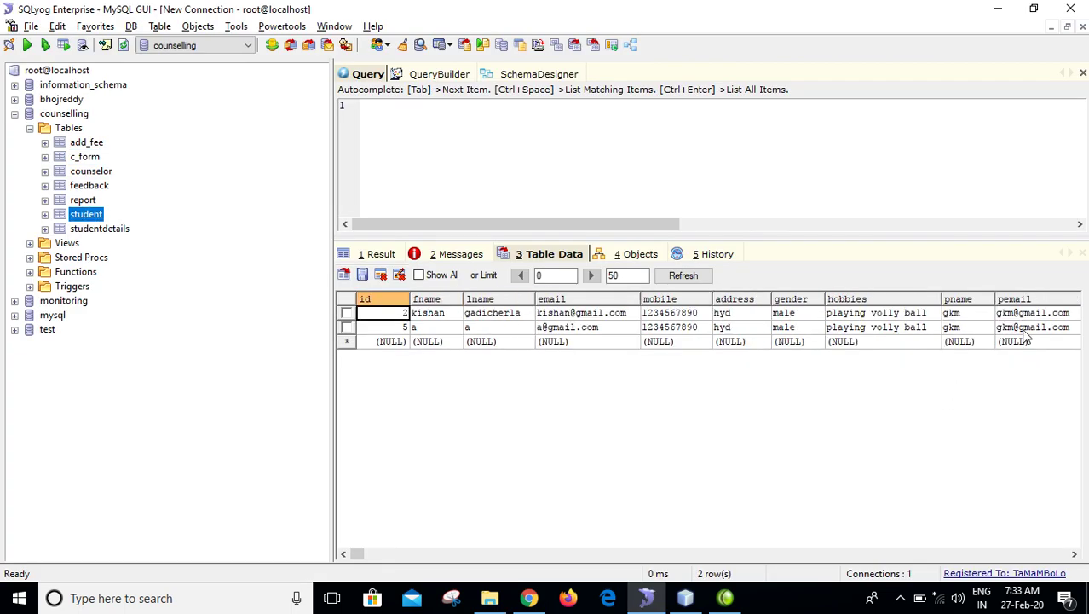
{"action": "left_click", "coordinate": [646, 553]}
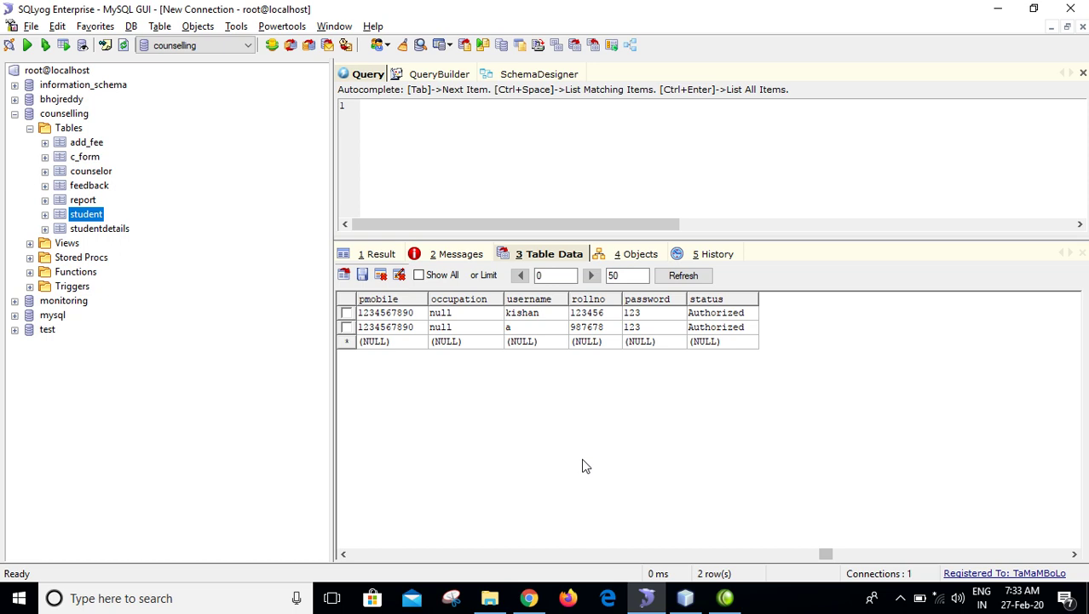
{"action": "left_click", "coordinate": [589, 327]}
{"action": "key", "text": "ctrl+c"}
{"action": "key", "text": "alt+Tab"}
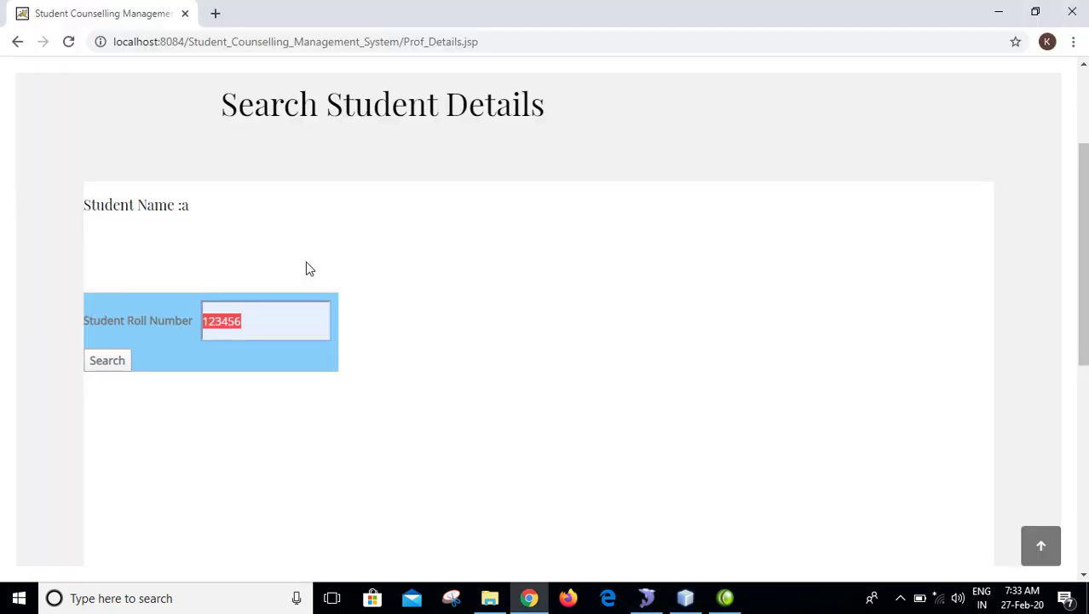
{"action": "key", "text": "ctrl+v"}
{"action": "left_click", "coordinate": [108, 361]}
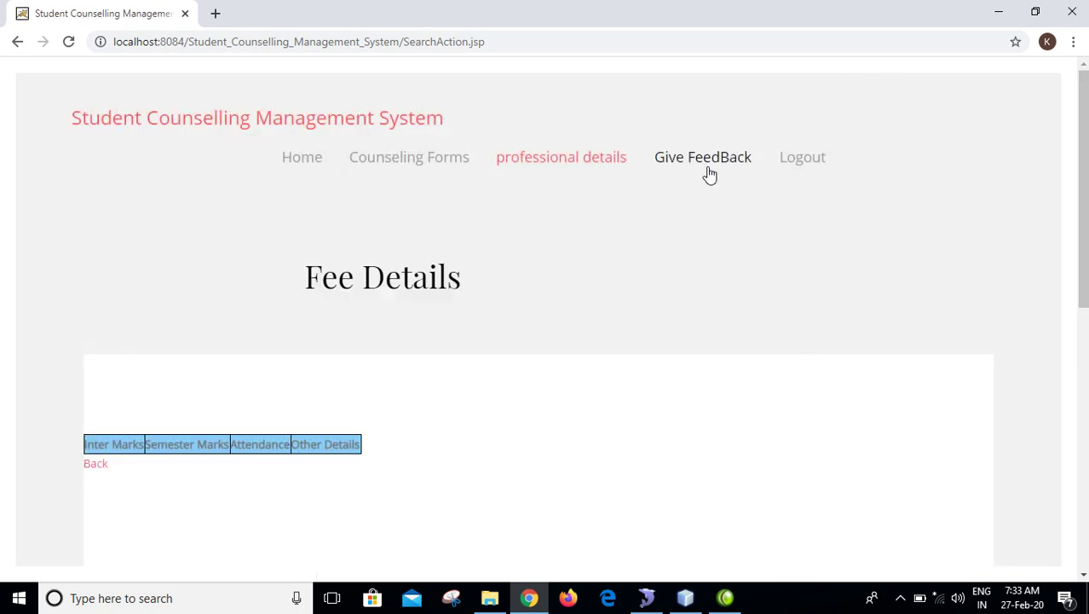
{"action": "left_click", "coordinate": [798, 162]}
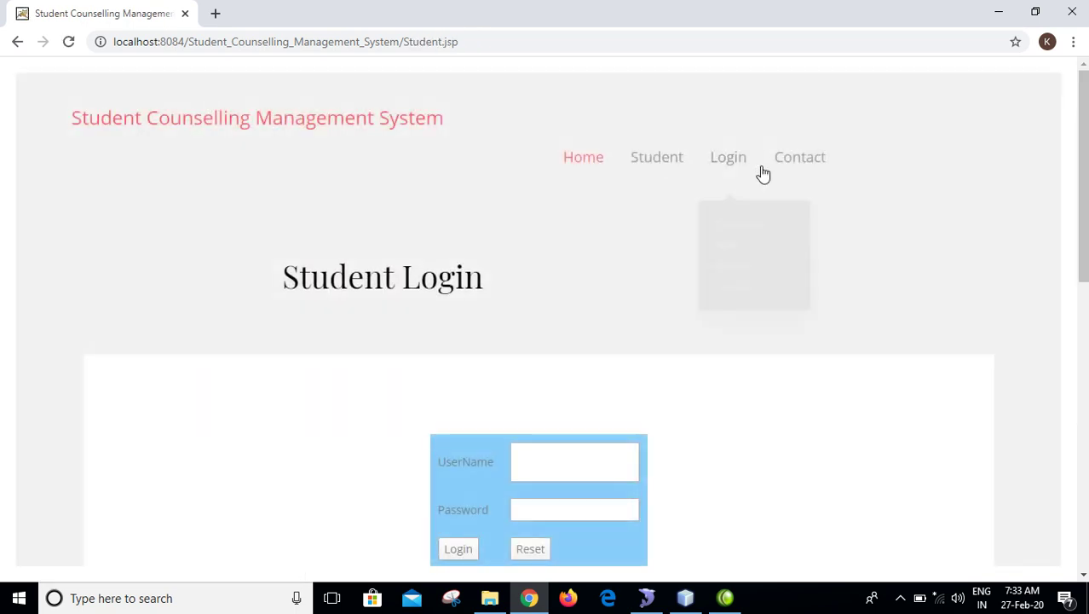
- Go to the counselor login page, view the registration form, and return to login
{"action": "mouse_move", "coordinate": [730, 175]}
{"action": "left_click", "coordinate": [733, 209]}
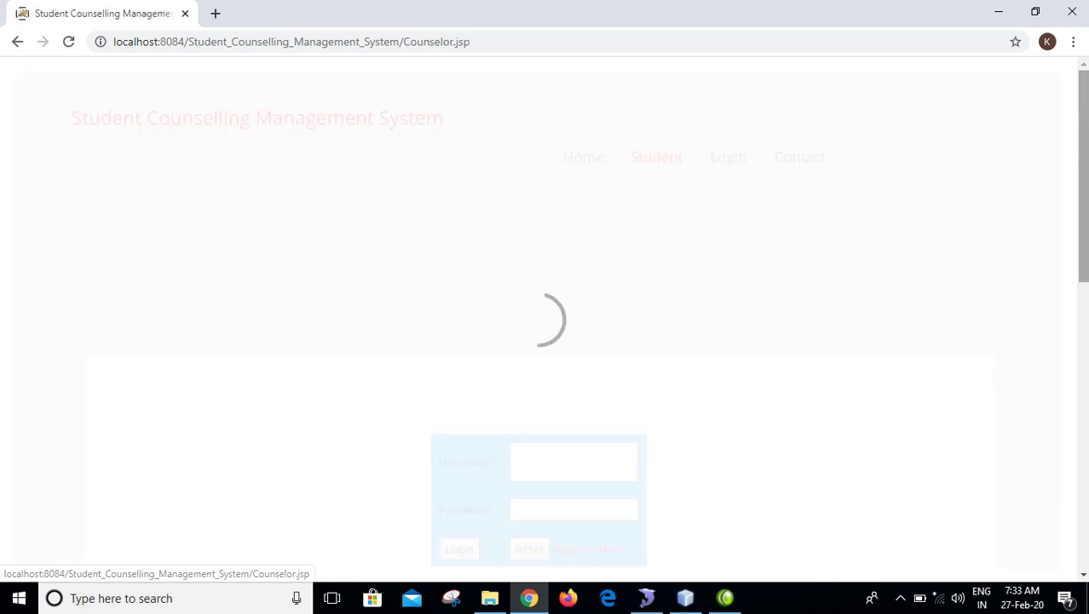
{"action": "scroll", "coordinate": [624, 182], "scroll_direction": "down", "scroll_amount": 3}
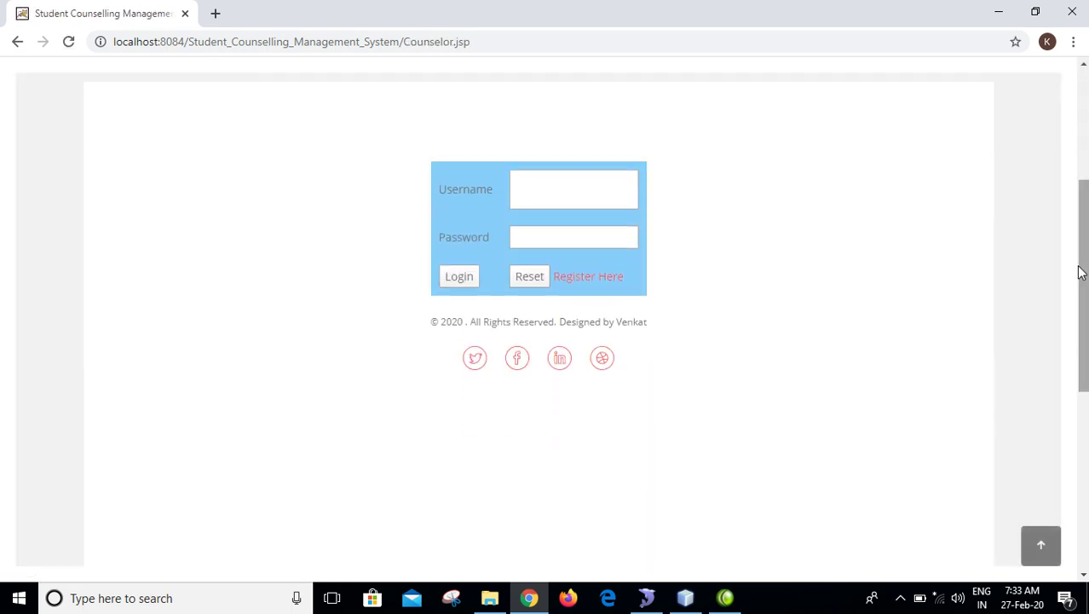
{"action": "left_click", "coordinate": [607, 280]}
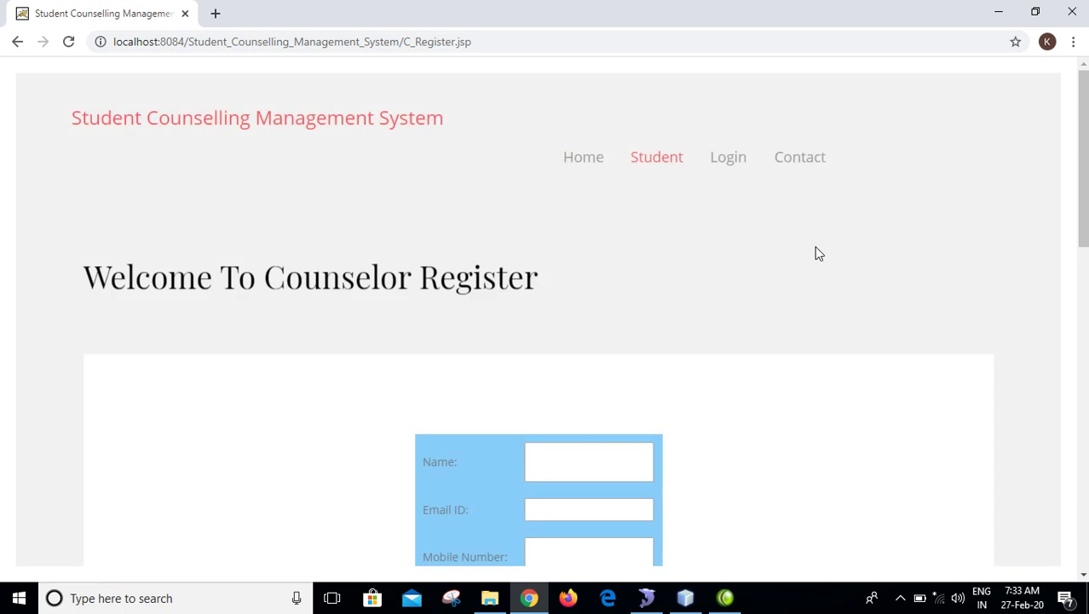
{"action": "scroll", "coordinate": [817, 252], "scroll_direction": "down", "scroll_amount": 5}
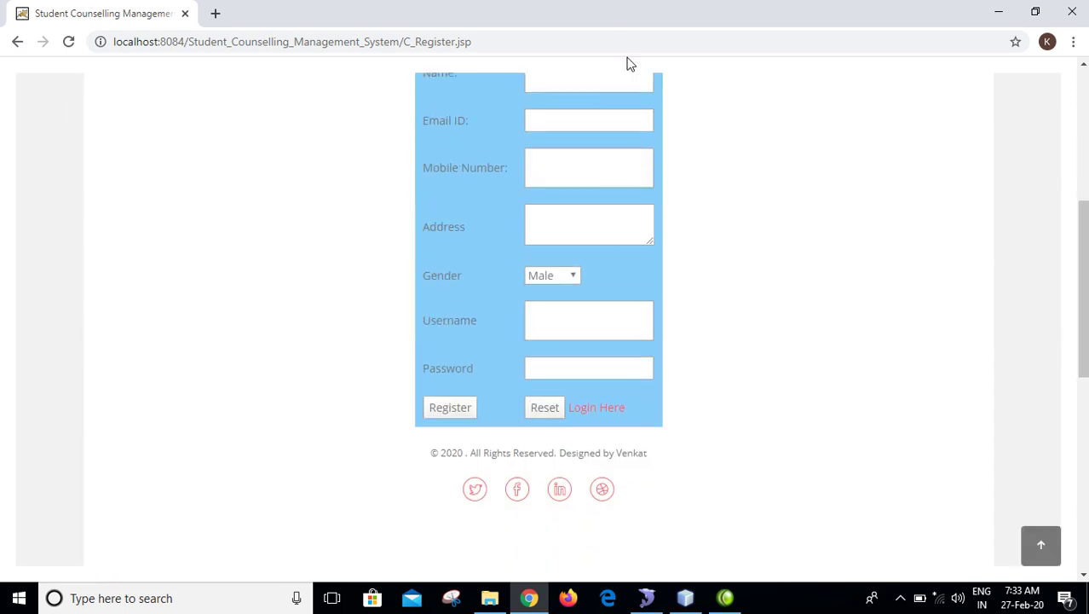
{"action": "scroll", "coordinate": [819, 209], "scroll_direction": "up", "scroll_amount": 3}
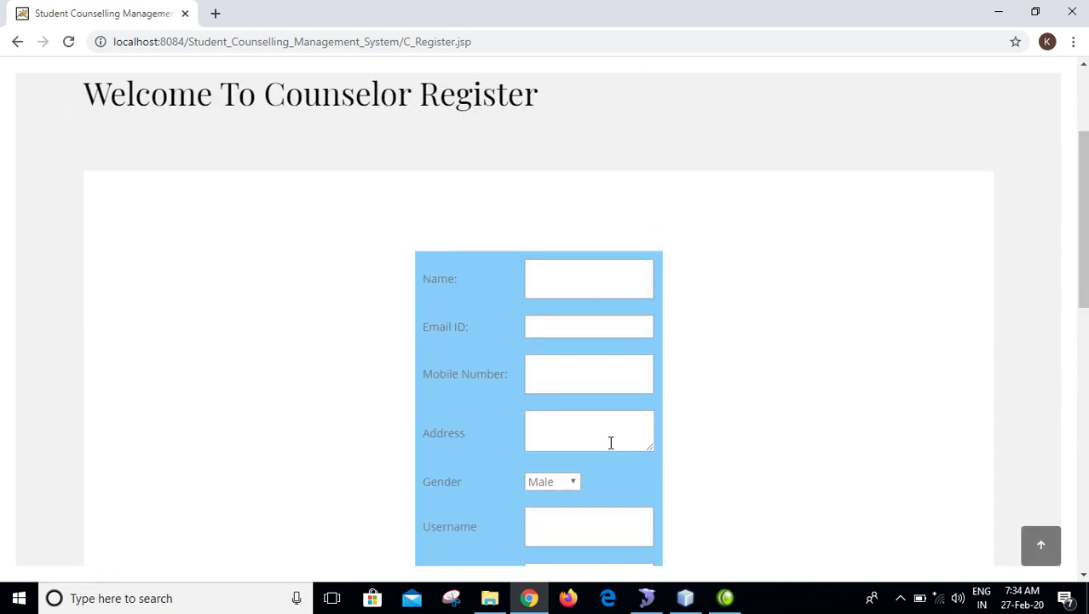
{"action": "scroll", "coordinate": [610, 442], "scroll_direction": "down", "scroll_amount": 5}
{"action": "left_click", "coordinate": [607, 159]}
- Sign in with the counselor's username and password and open Add Student Professional Details
{"action": "left_click", "coordinate": [606, 312]}
{"action": "type", "text": "kishan"}
{"action": "key", "text": "Tab"}
{"action": "type", "text": "123"}
{"action": "key", "text": "Return"}
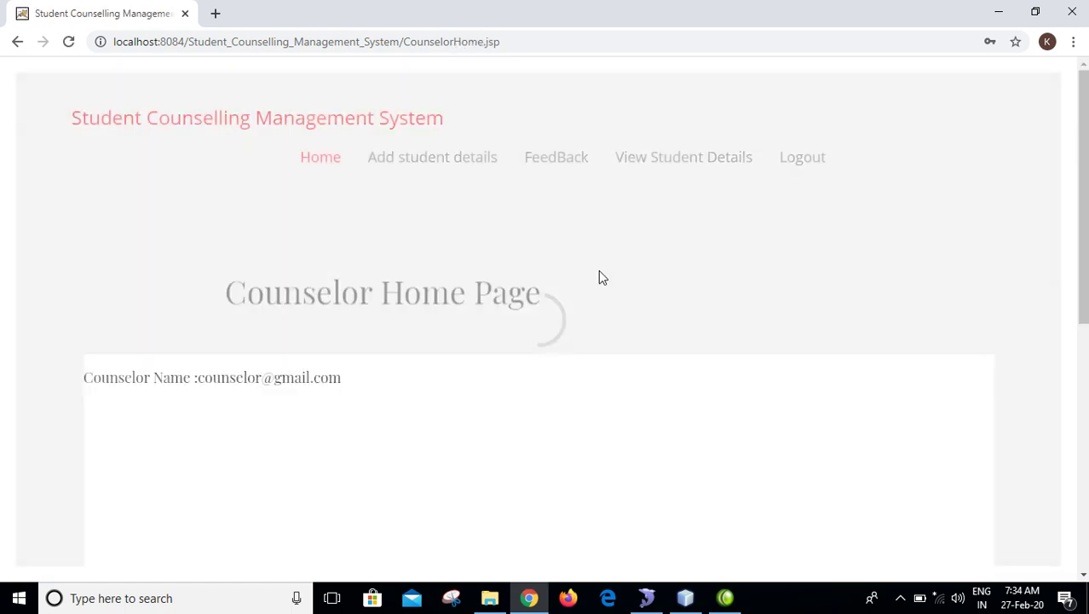
{"action": "left_click", "coordinate": [450, 162]}
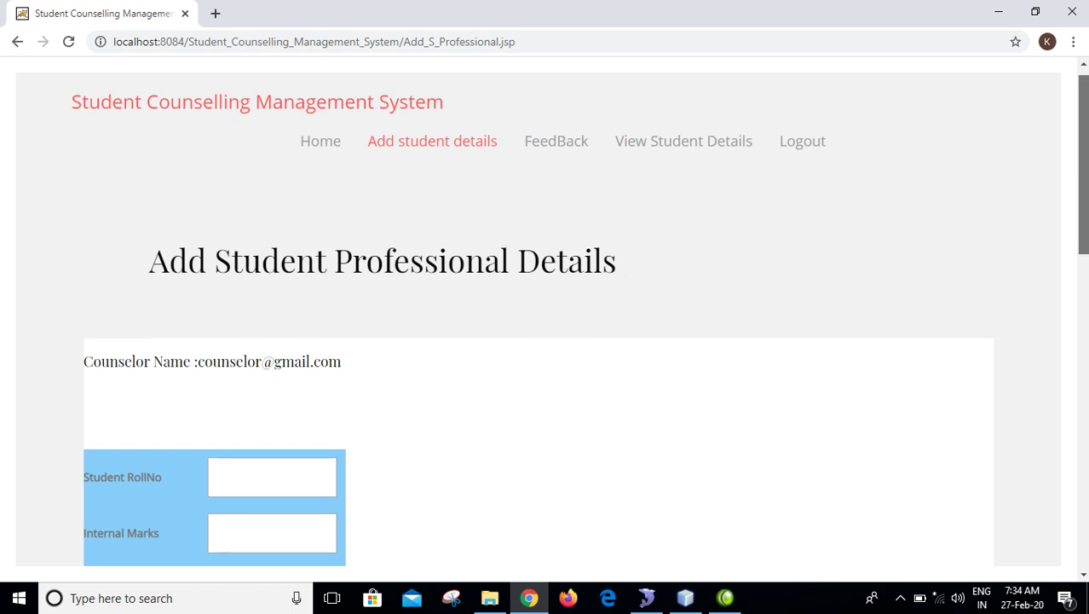
- Choose the student's roll number from suggestions and enter internal marks 564 and semester marks 765
{"action": "scroll", "coordinate": [655, 151], "scroll_direction": "down", "scroll_amount": 1}
{"action": "left_click_drag", "start_coordinate": [644, 188], "coordinate": [115, 196]}
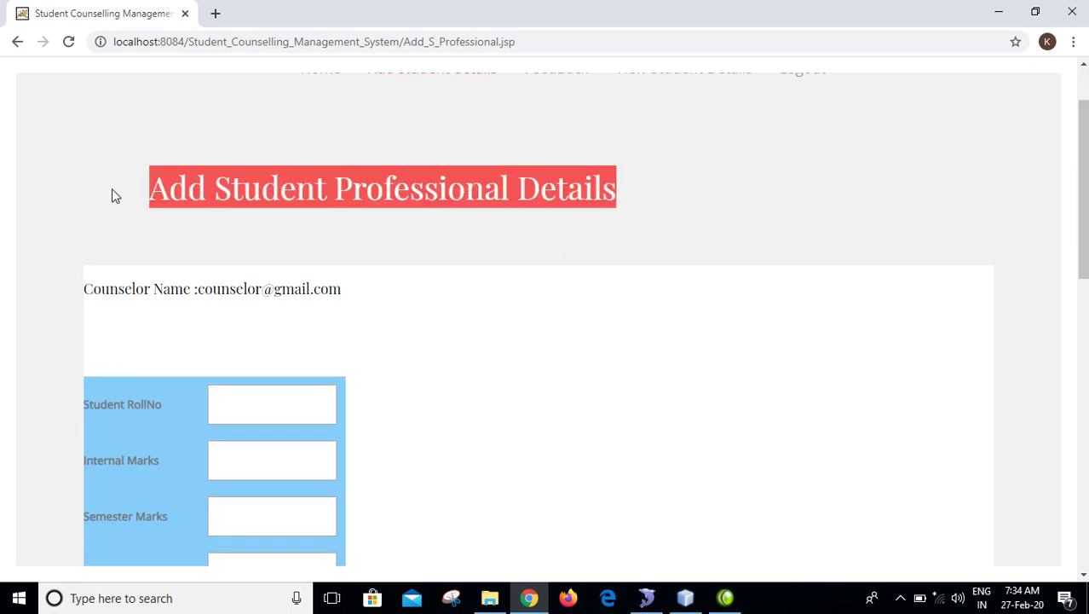
{"action": "left_click", "coordinate": [313, 404]}
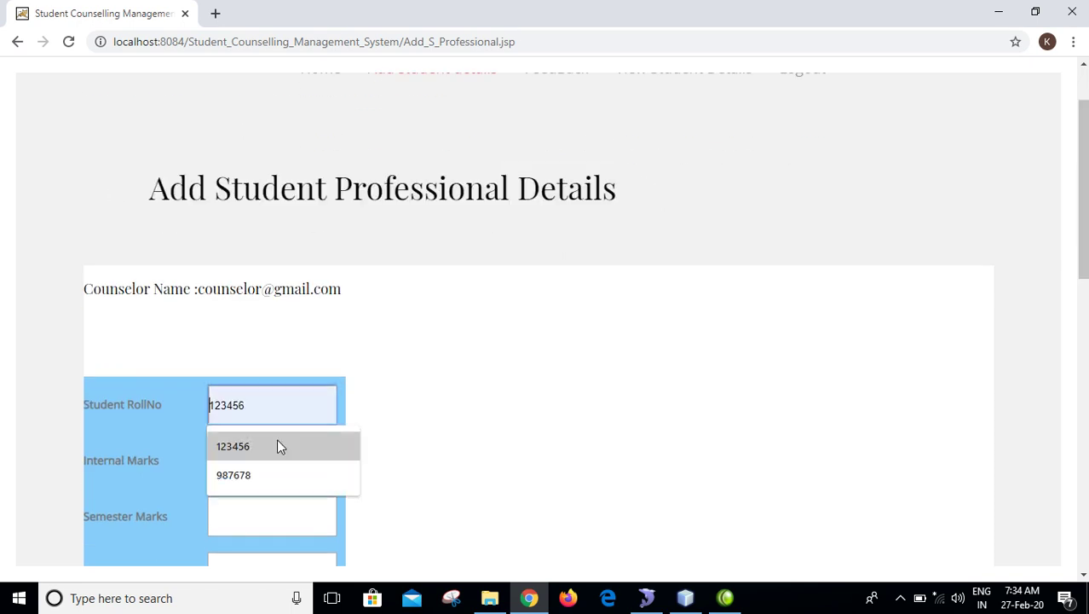
{"action": "left_click", "coordinate": [273, 474]}
{"action": "left_click", "coordinate": [240, 462]}
{"action": "type", "text": "564"}
{"action": "key", "text": "Tab"}
{"action": "type", "text": "765"}
{"action": "key", "text": "Tab"}
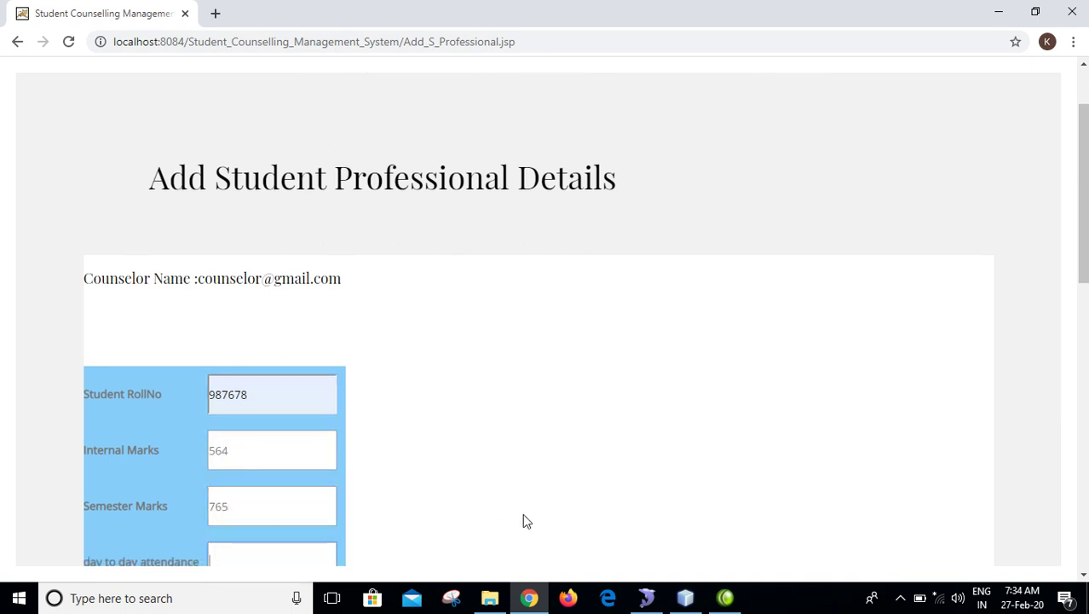
- Enter attendance 'present' and other details 'etnt', then submit the professional details form
{"action": "left_click_drag", "start_coordinate": [1083, 245], "coordinate": [1083, 317]}
{"action": "left_click", "coordinate": [546, 283]}
{"action": "left_click", "coordinate": [277, 368]}
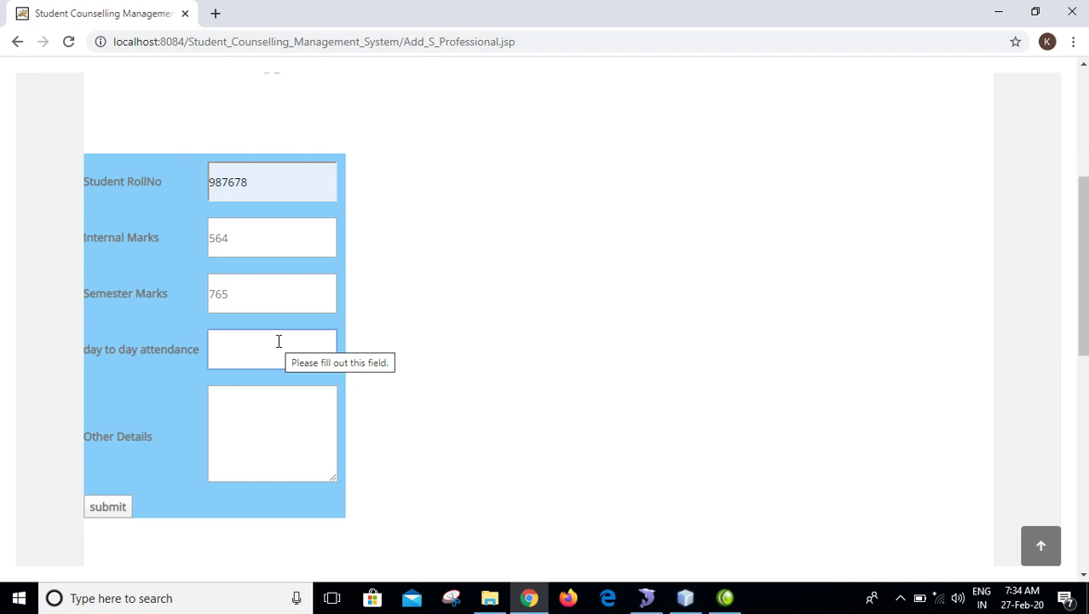
{"action": "type", "text": "present"}
{"action": "key", "text": "Tab"}
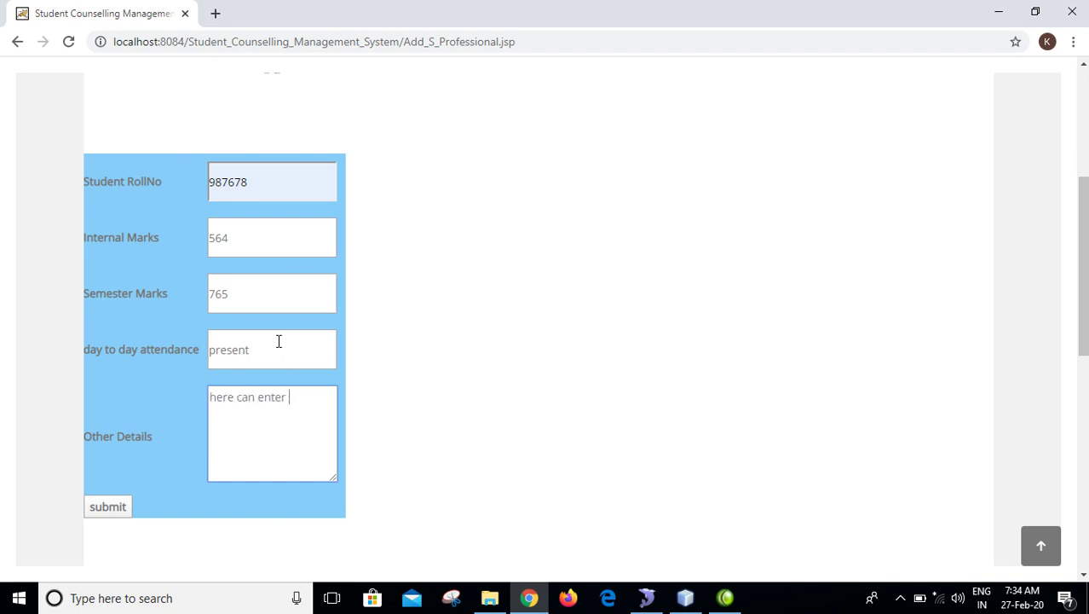
{"action": "type", "text": "etails of the"}
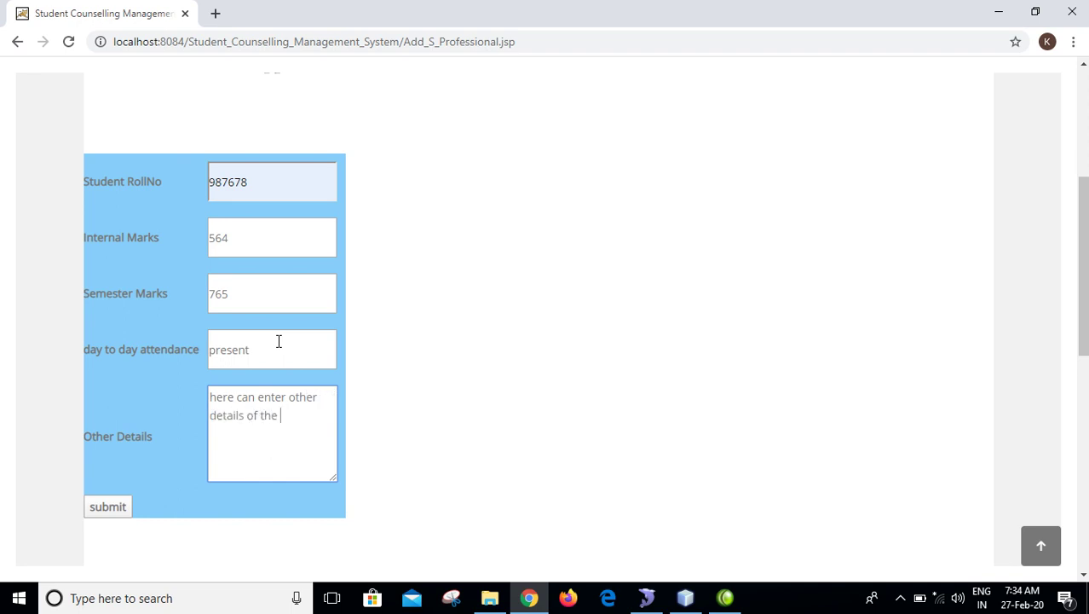
{"action": "type", "text": "nt"}
{"action": "key", "text": "Tab"}
{"action": "key", "text": "Return"}
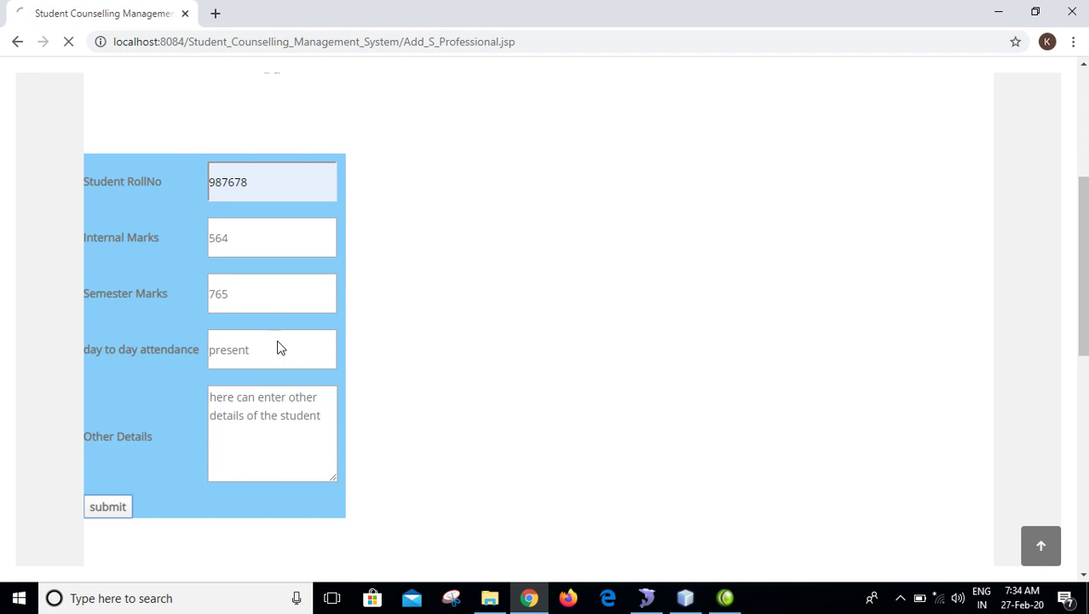
{"action": "left_click_drag", "start_coordinate": [519, 99], "coordinate": [311, 74]}
- Search View Student Details by the suggested registration number, then switch to Camtasia Studio
{"action": "left_click", "coordinate": [682, 132]}
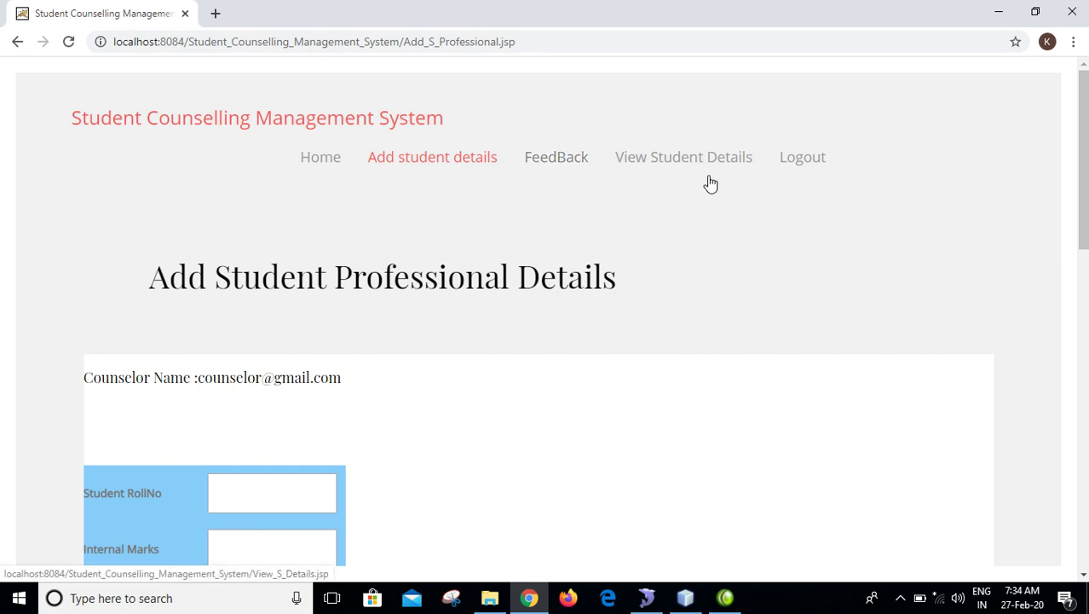
{"action": "left_click", "coordinate": [676, 166]}
{"action": "left_click", "coordinate": [309, 501]}
{"action": "left_click", "coordinate": [288, 563]}
{"action": "left_click", "coordinate": [123, 534]}
{"action": "scroll", "coordinate": [546, 341], "scroll_direction": "down", "scroll_amount": 2}
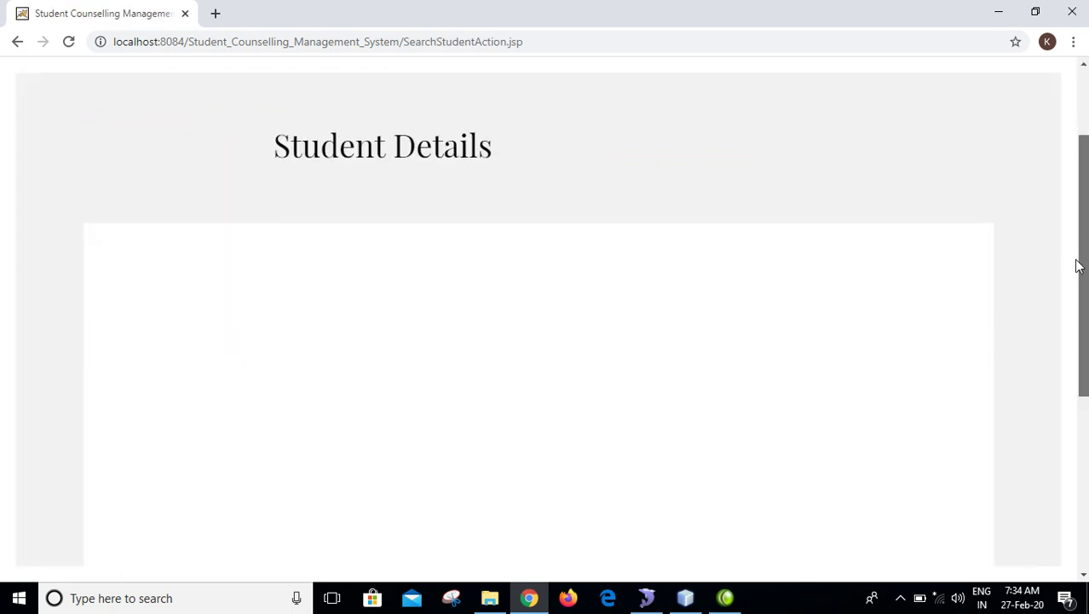
{"action": "scroll", "coordinate": [545, 341], "scroll_direction": "up", "scroll_amount": 2}
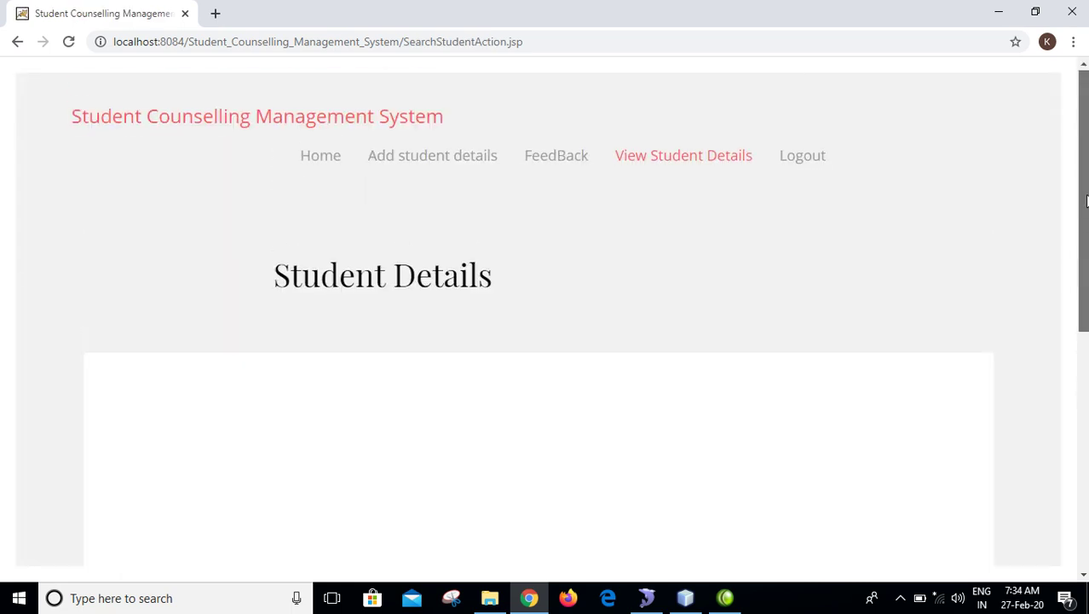
{"action": "left_click", "coordinate": [725, 598]}
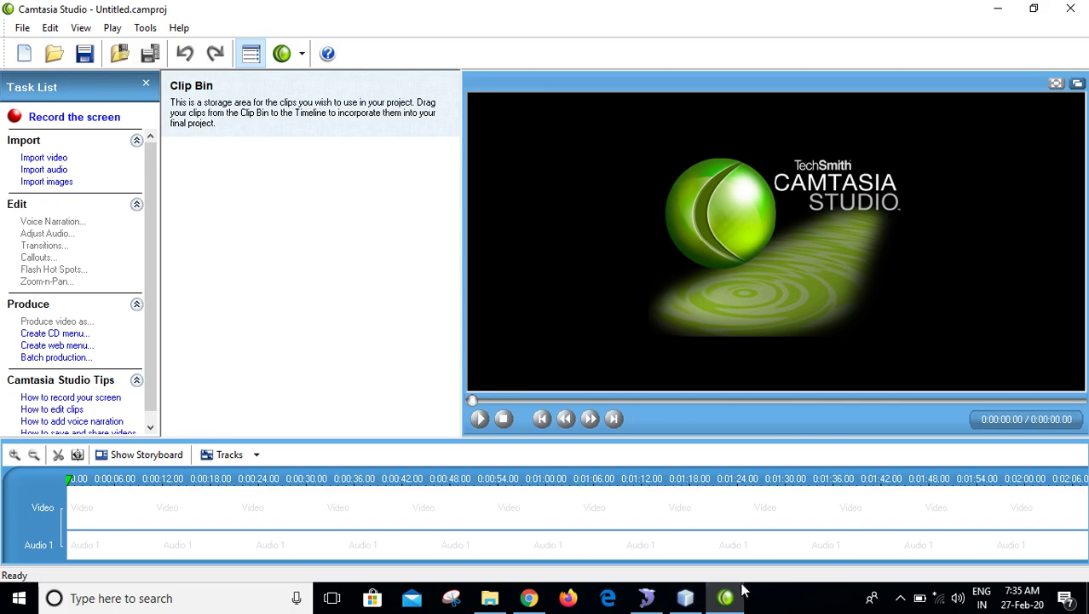
- Minimize Camtasia, restore the tray recorder, close its tip, pause recording, and return to Chrome
{"action": "left_click", "coordinate": [726, 598]}
{"action": "left_click", "coordinate": [901, 599]}
{"action": "double_click", "coordinate": [870, 565]}
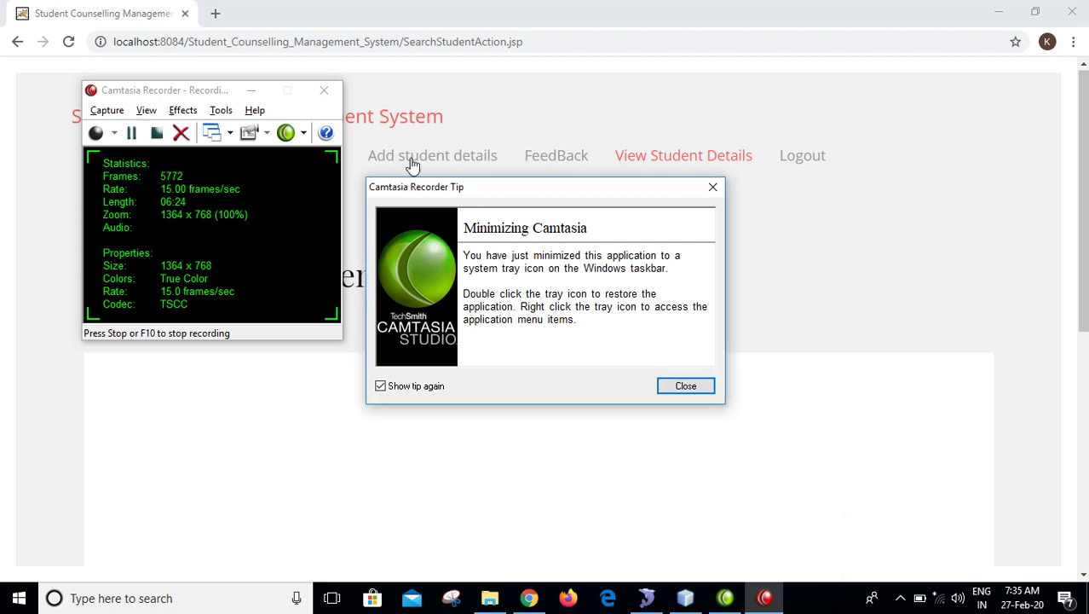
{"action": "left_click", "coordinate": [687, 386]}
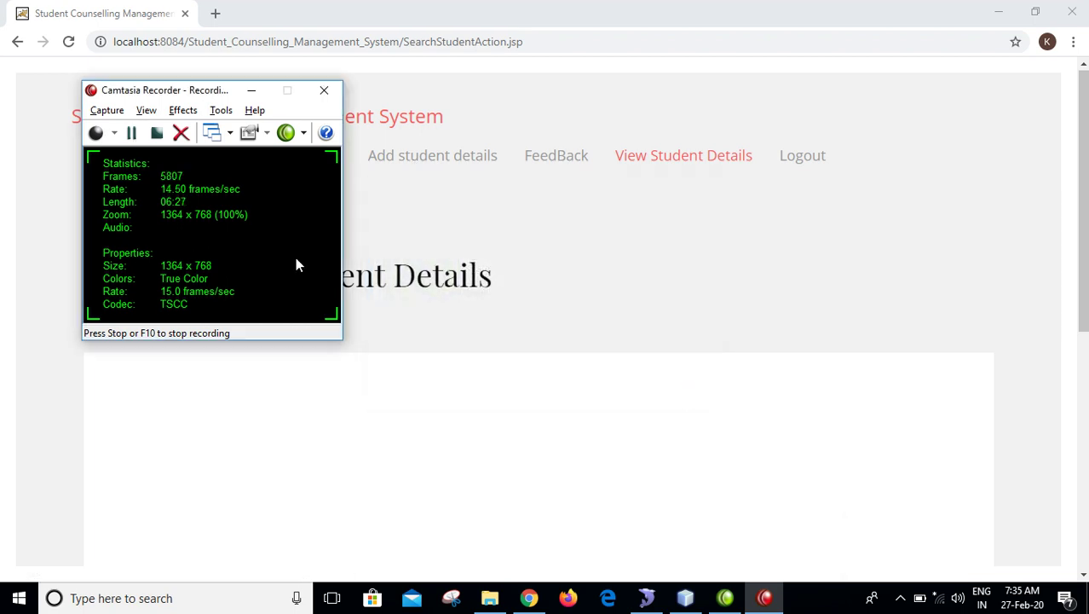
{"action": "left_click", "coordinate": [131, 135]}
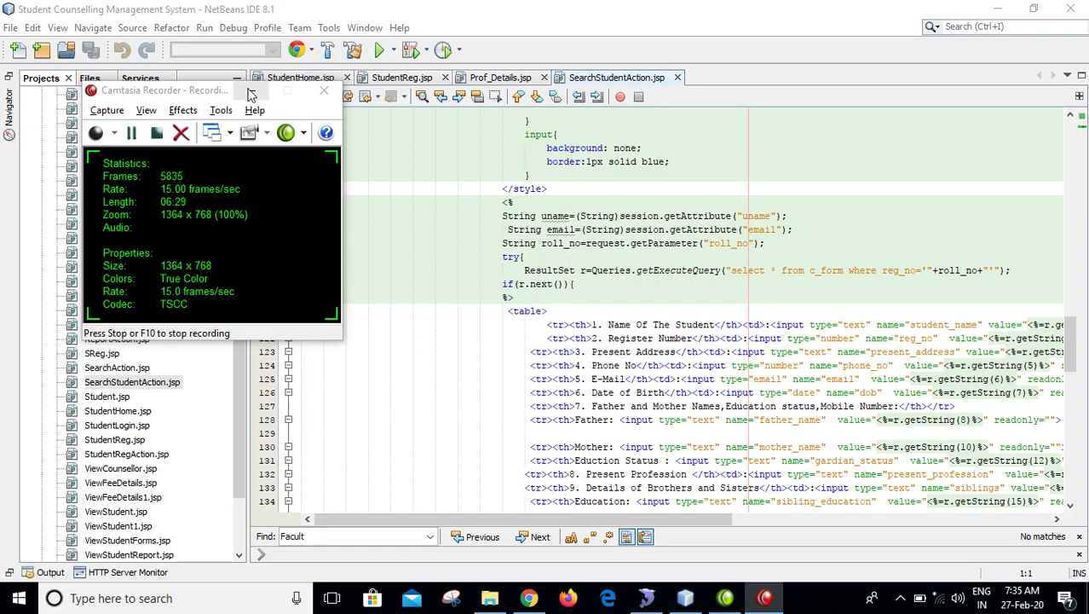
{"action": "left_click", "coordinate": [530, 598]}
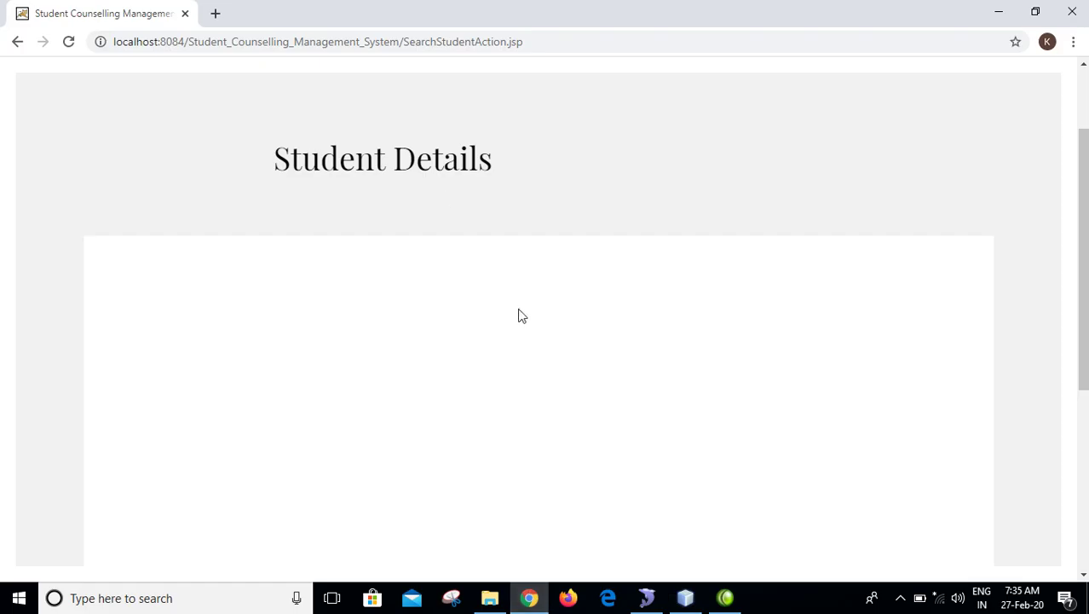
{"action": "left_click", "coordinate": [17, 41]}
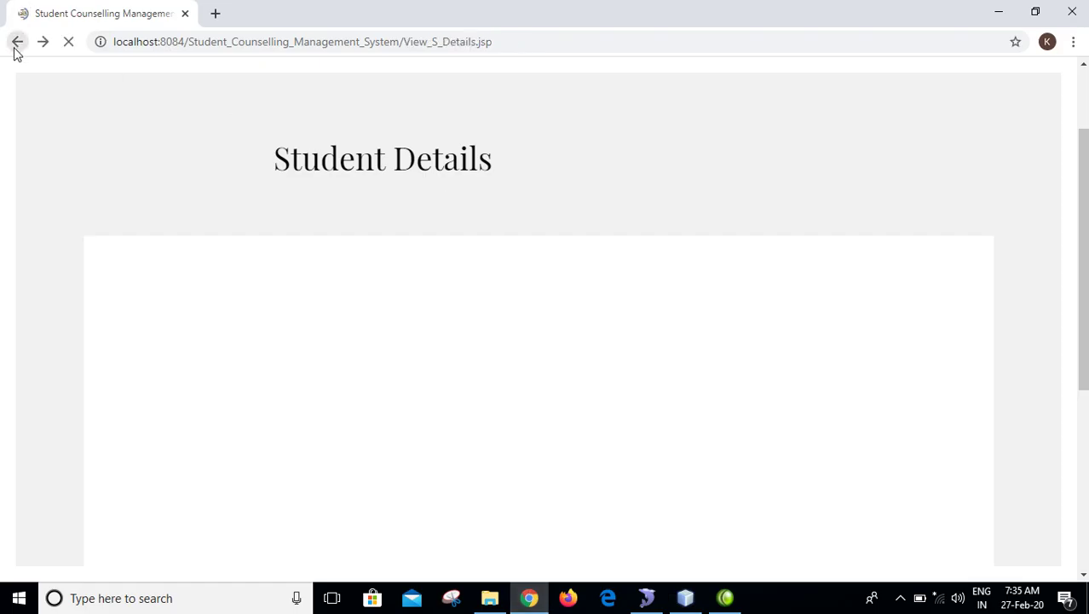
{"action": "left_click_drag", "start_coordinate": [192, 493], "coordinate": [125, 492]}
{"action": "left_click_drag", "start_coordinate": [313, 502], "coordinate": [209, 493]}
{"action": "type", "text": "543678"}
{"action": "left_click", "coordinate": [108, 534]}
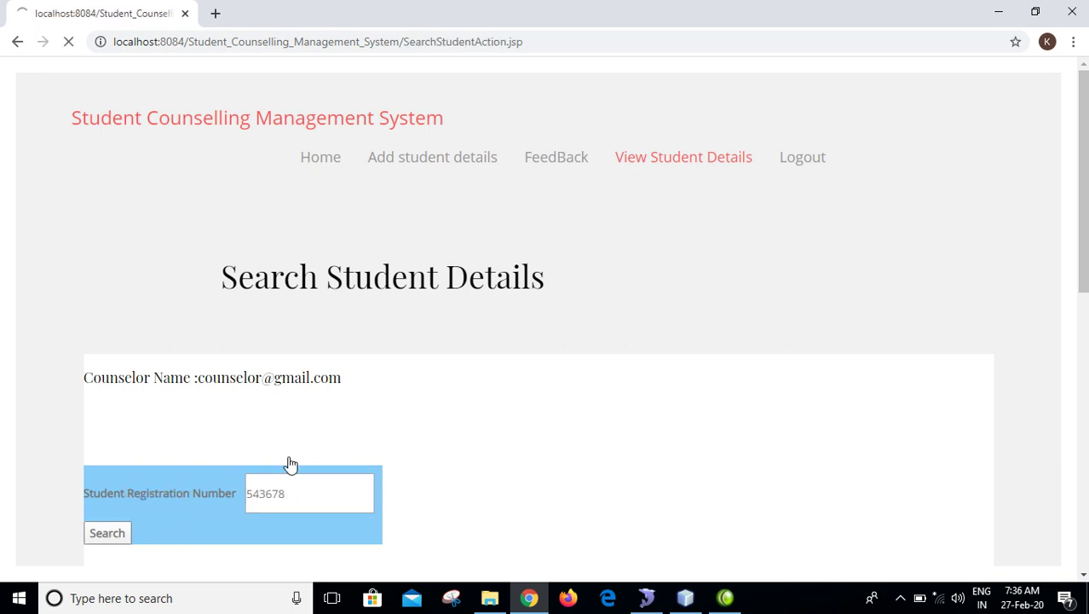
- Review the student's Fee Details table of yearly fees and instalments, then go back
{"action": "left_click_drag", "start_coordinate": [1082, 138], "coordinate": [1082, 348]}
{"action": "scroll", "coordinate": [742, 126], "scroll_direction": "up", "scroll_amount": 10}
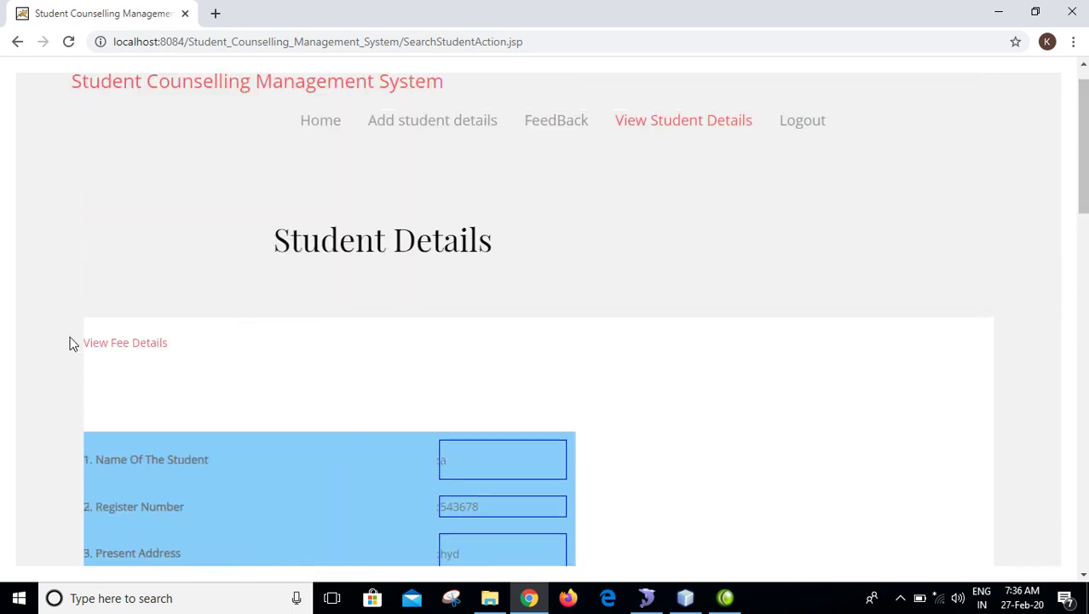
{"action": "left_click", "coordinate": [114, 343]}
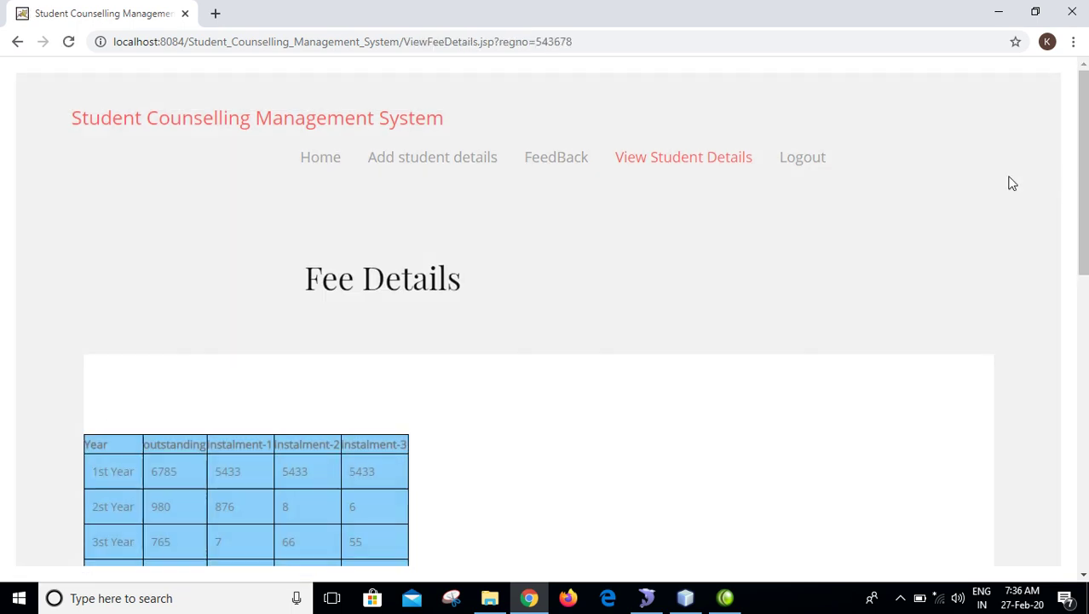
{"action": "scroll", "coordinate": [842, 195], "scroll_direction": "down", "scroll_amount": 2}
{"action": "scroll", "coordinate": [586, 312], "scroll_direction": "up", "scroll_amount": 1}
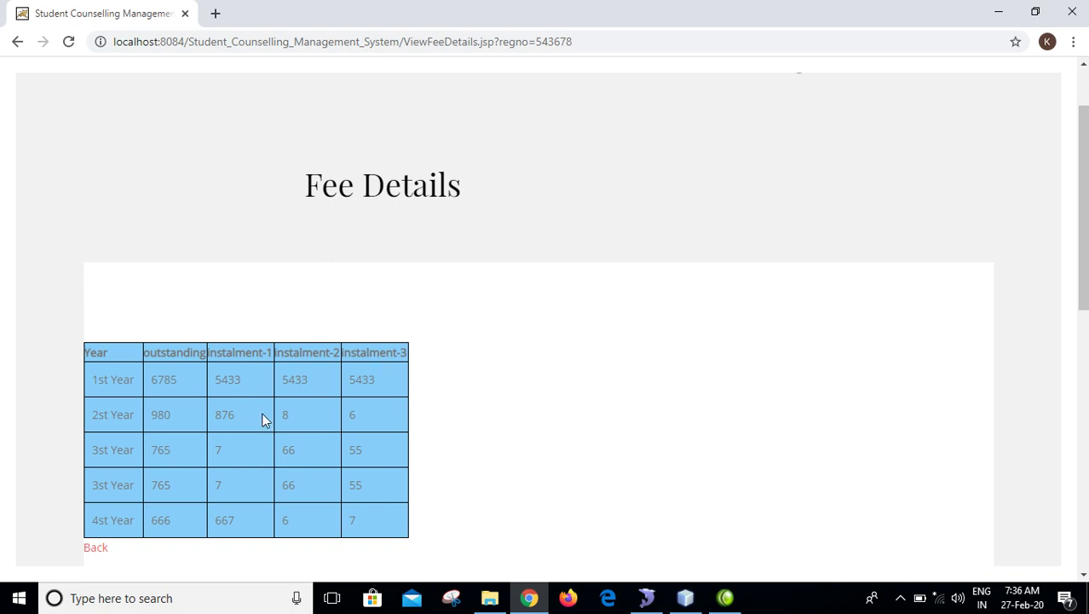
{"action": "left_click", "coordinate": [95, 548]}
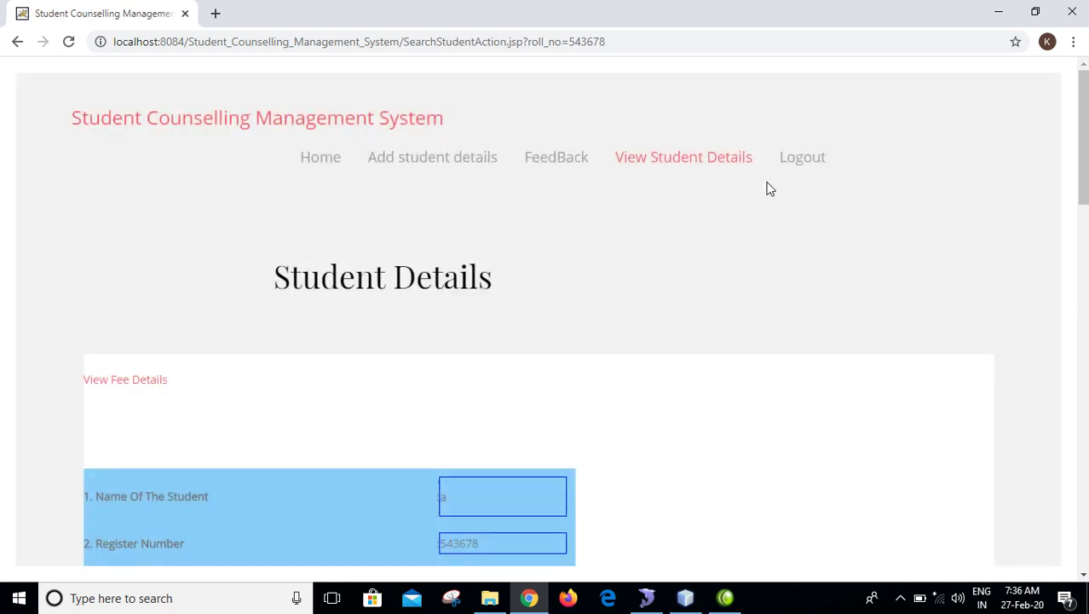
- Log out of the counselor account and go to the Faculty login page
{"action": "left_click", "coordinate": [800, 164]}
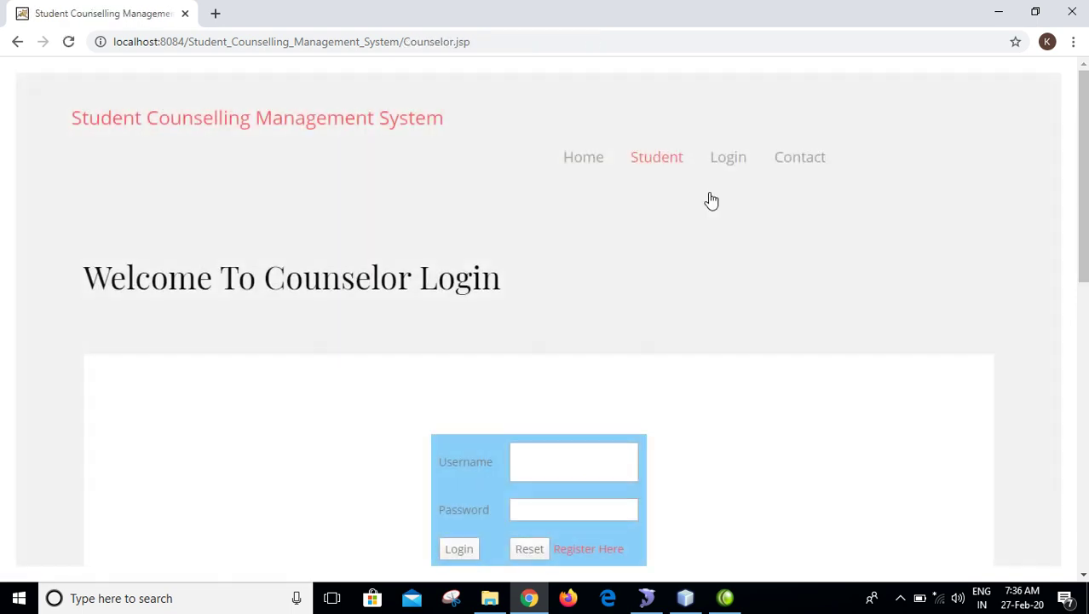
{"action": "mouse_move", "coordinate": [726, 165]}
{"action": "left_click", "coordinate": [729, 251]}
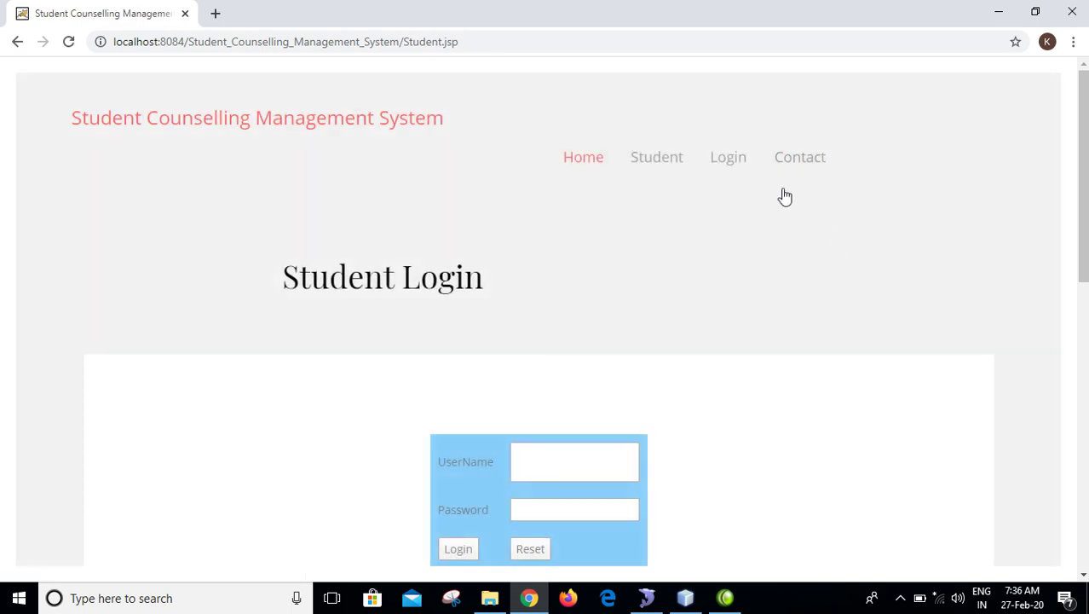
{"action": "mouse_move", "coordinate": [752, 170]}
{"action": "left_click", "coordinate": [731, 272]}
{"action": "scroll", "coordinate": [1053, 320], "scroll_direction": "down", "scroll_amount": 4}
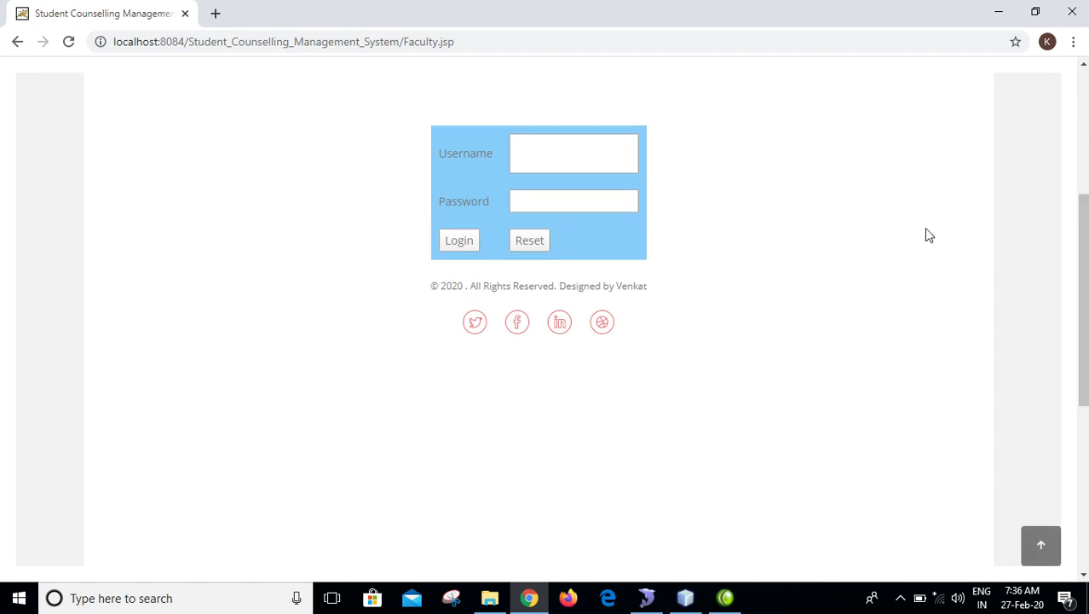
- Sign in with username Faculty and the password, then accept the login success alert
{"action": "left_click", "coordinate": [565, 151]}
{"action": "type", "text": "F"}
{"action": "key", "text": "Down"}
{"action": "key", "text": "Return"}
{"action": "left_click_drag", "start_coordinate": [566, 151], "coordinate": [483, 151]}
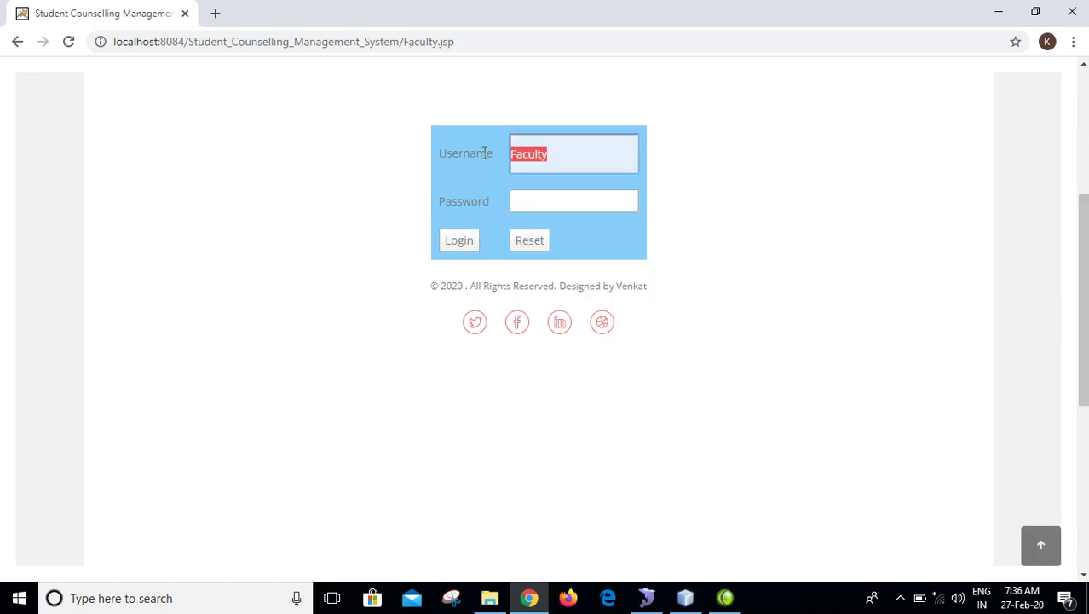
{"action": "left_click", "coordinate": [549, 199]}
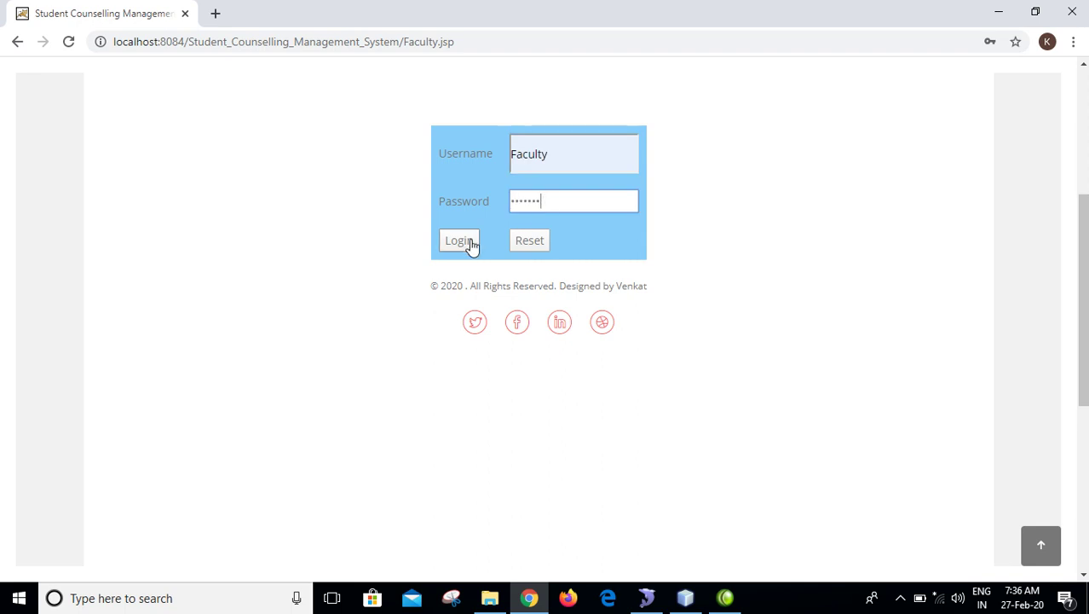
{"action": "left_click", "coordinate": [458, 240]}
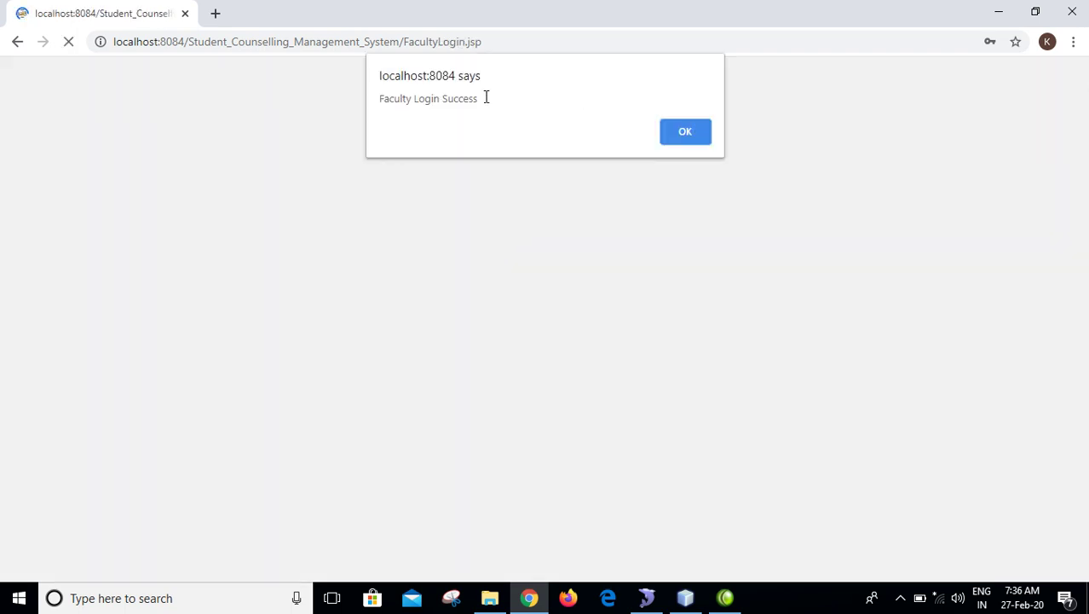
{"action": "triple_click", "coordinate": [416, 98]}
{"action": "left_click", "coordinate": [692, 129]}
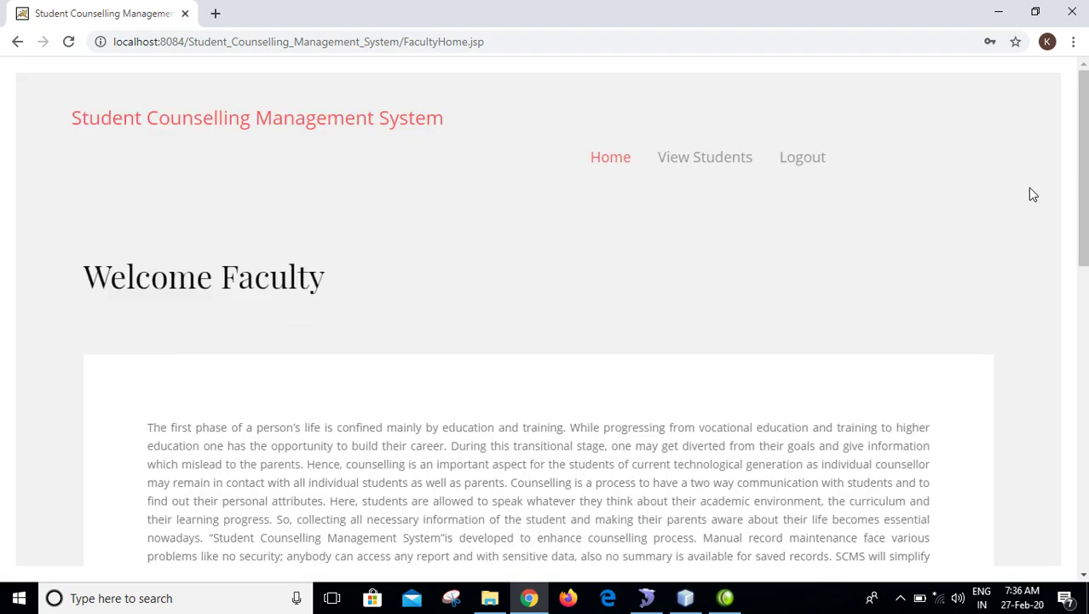
- Search View Students by the selected registration number, review the full form, and open Generate Report
{"action": "left_click", "coordinate": [705, 159]}
{"action": "left_click", "coordinate": [312, 373]}
{"action": "left_click", "coordinate": [289, 428]}
{"action": "left_click", "coordinate": [269, 385]}
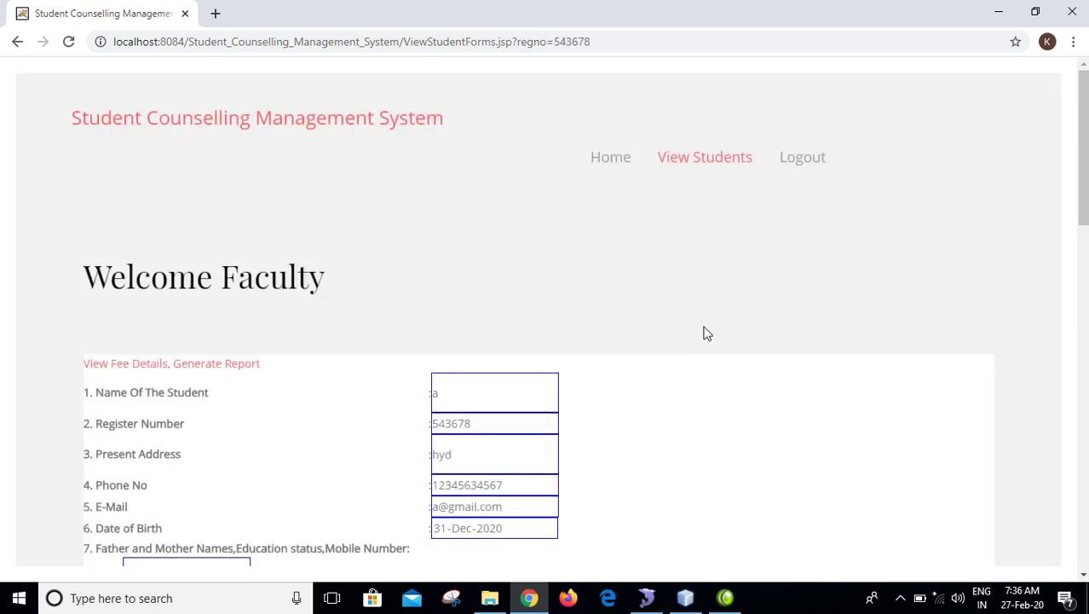
{"action": "scroll", "coordinate": [546, 315], "scroll_direction": "down", "scroll_amount": 5}
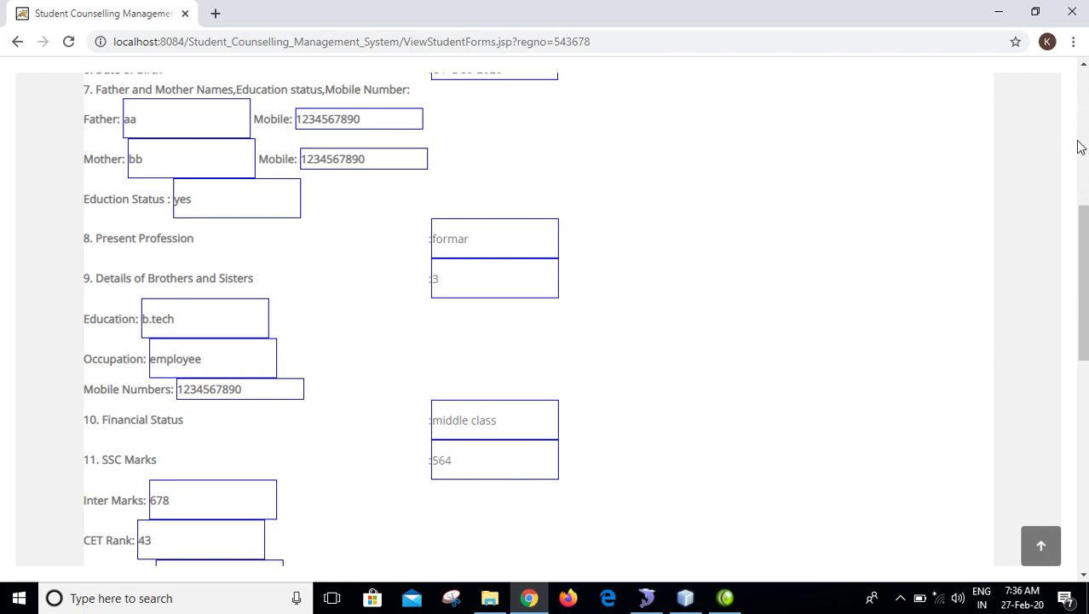
{"action": "left_click_drag", "start_coordinate": [1081, 196], "coordinate": [1081, 70]}
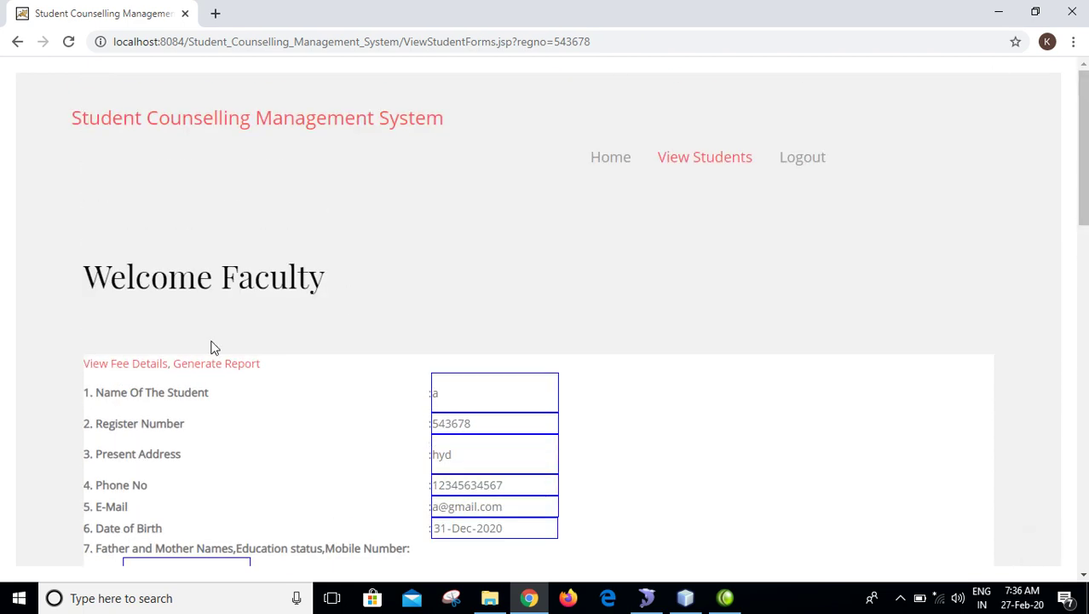
{"action": "left_click", "coordinate": [224, 366]}
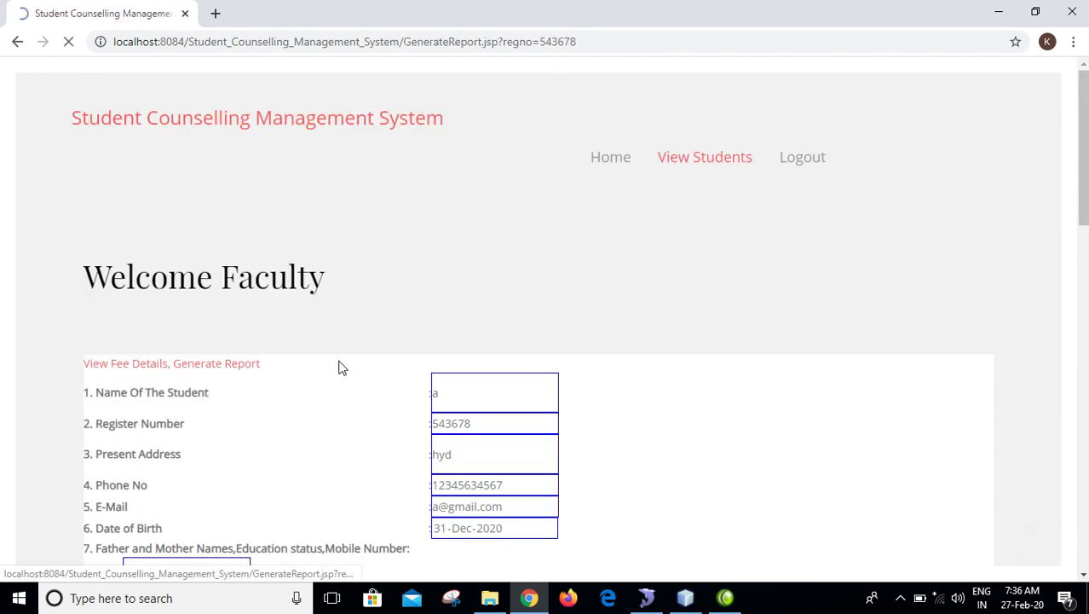
- Submit a report stating the faculty can generate the report, and acknowledge the success alert
{"action": "left_click", "coordinate": [305, 499]}
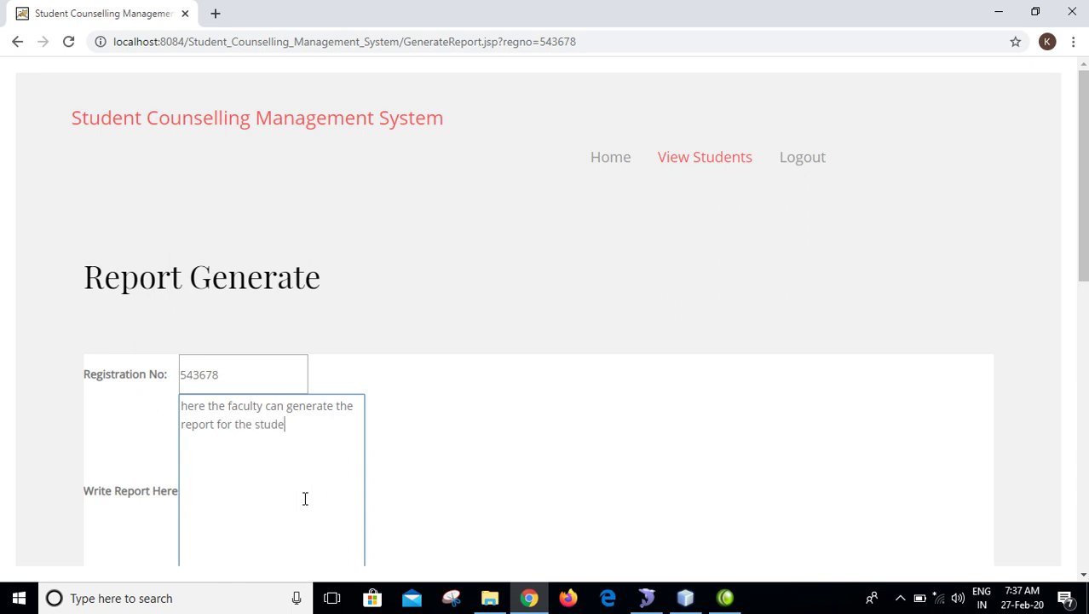
{"action": "scroll", "coordinate": [305, 498], "scroll_direction": "down", "scroll_amount": 3}
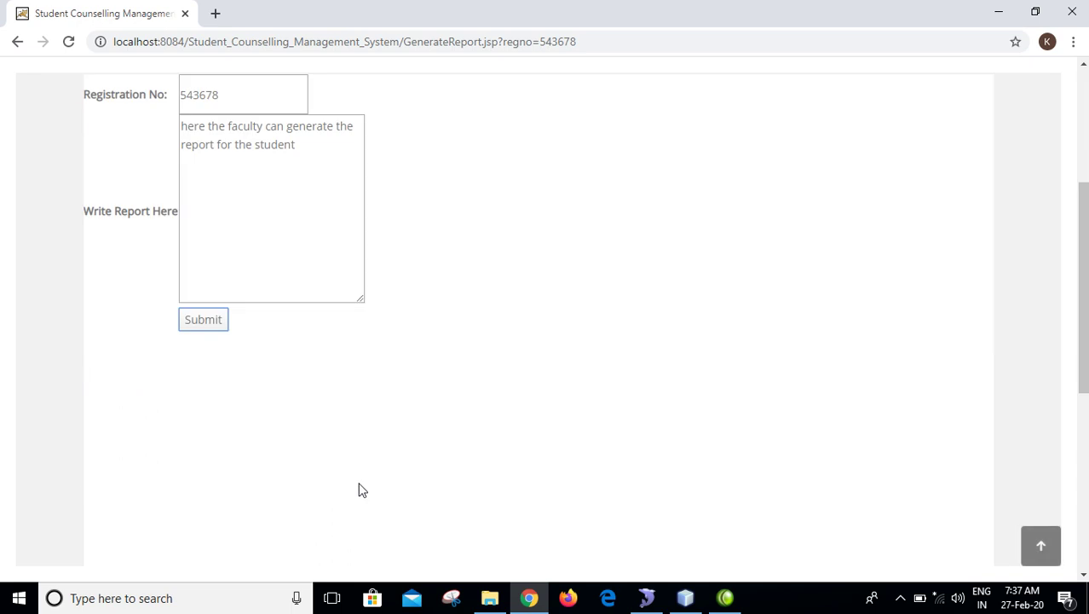
{"action": "left_click", "coordinate": [202, 327]}
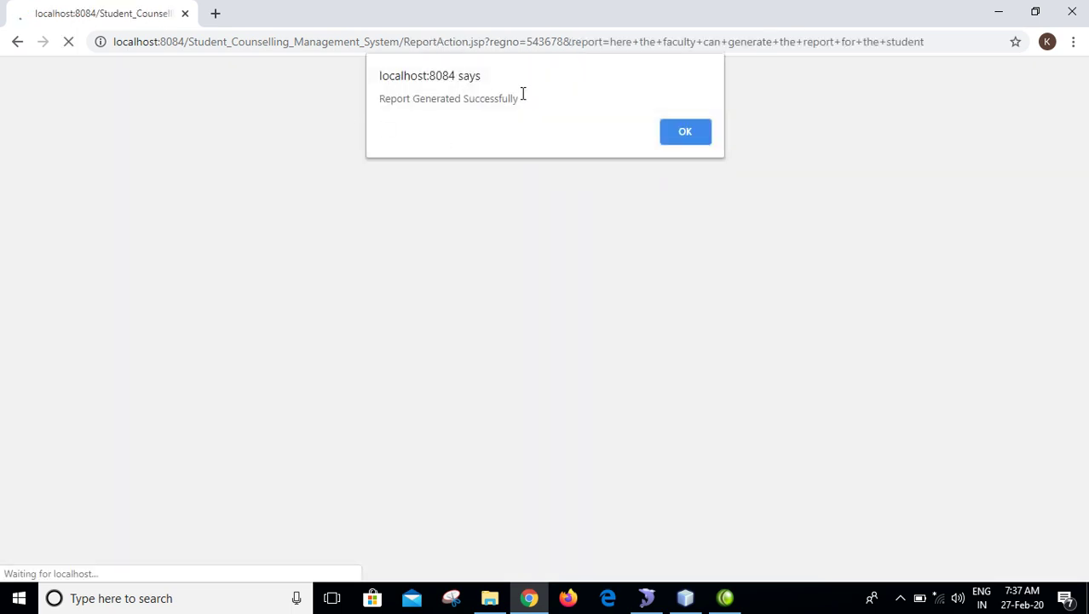
{"action": "left_click_drag", "start_coordinate": [523, 94], "coordinate": [273, 94]}
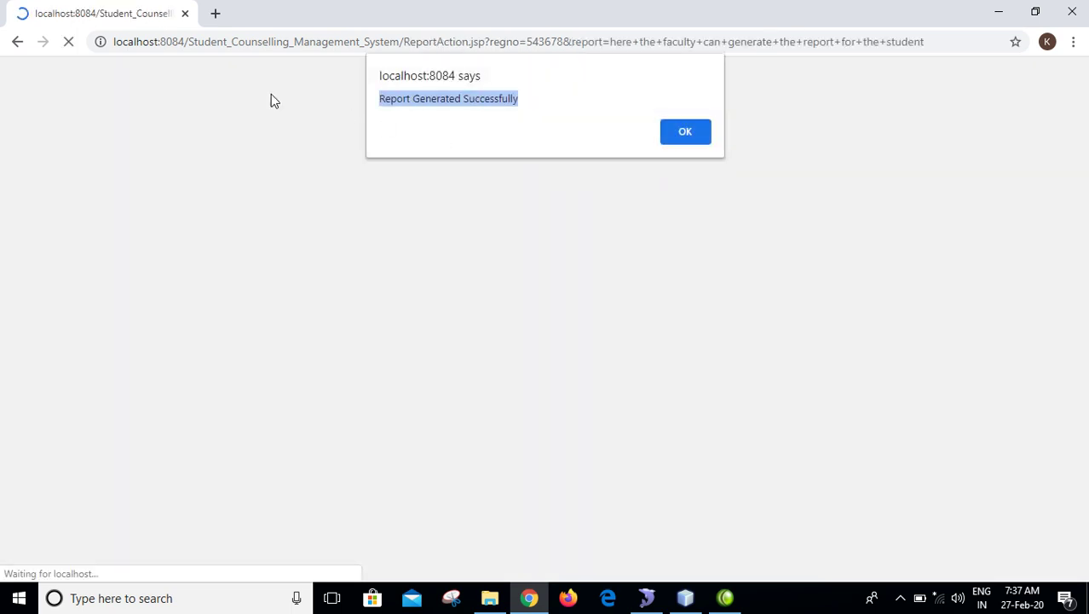
{"action": "left_click", "coordinate": [698, 137]}
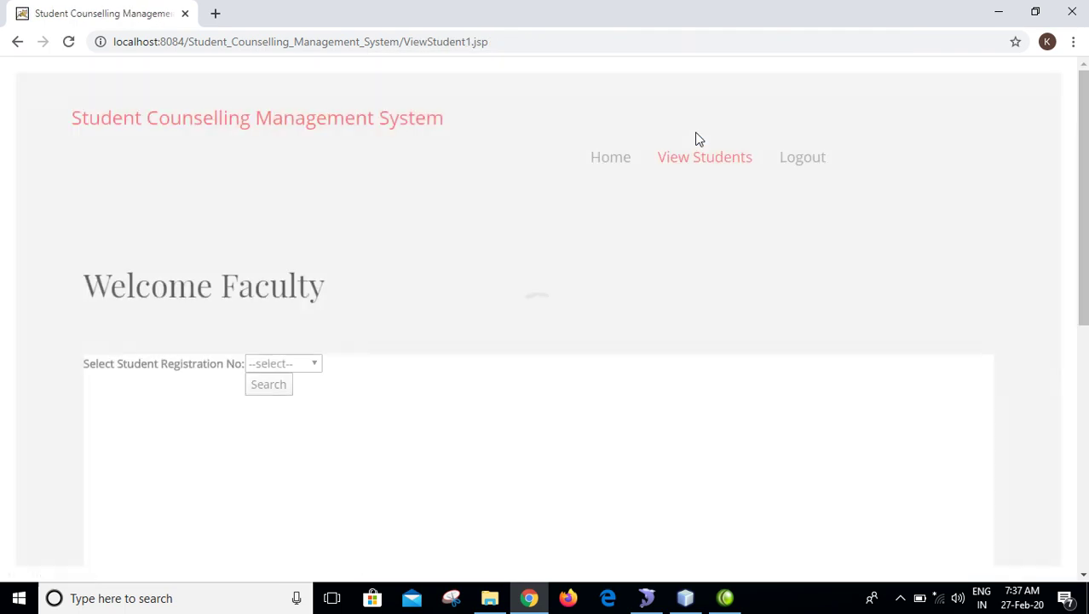
- Log out of the faculty account and go to the Admin login page
{"action": "left_click", "coordinate": [794, 164]}
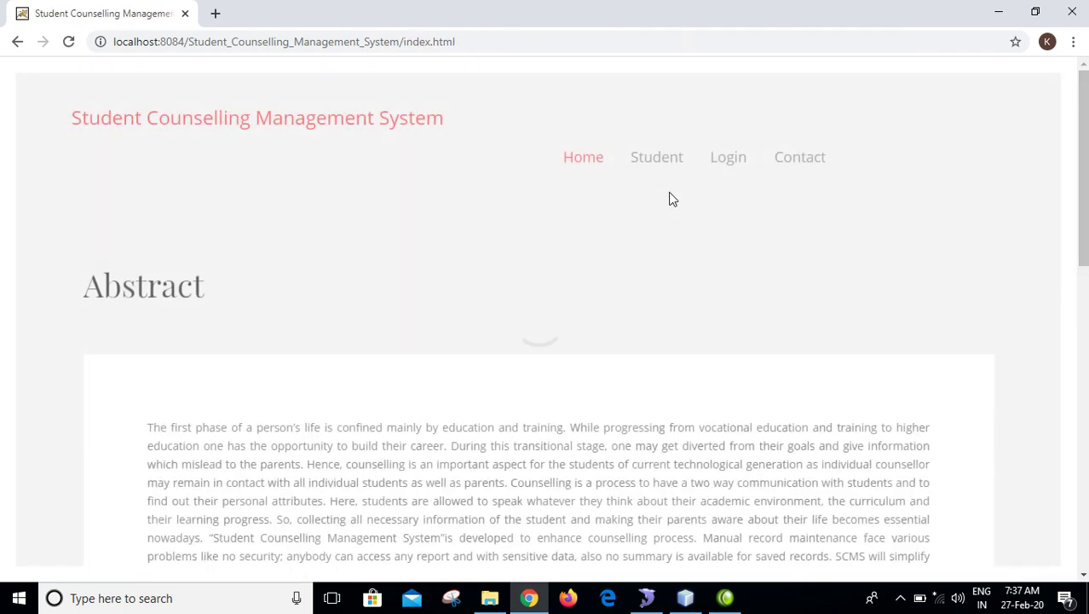
{"action": "mouse_move", "coordinate": [728, 168]}
{"action": "left_click", "coordinate": [738, 232]}
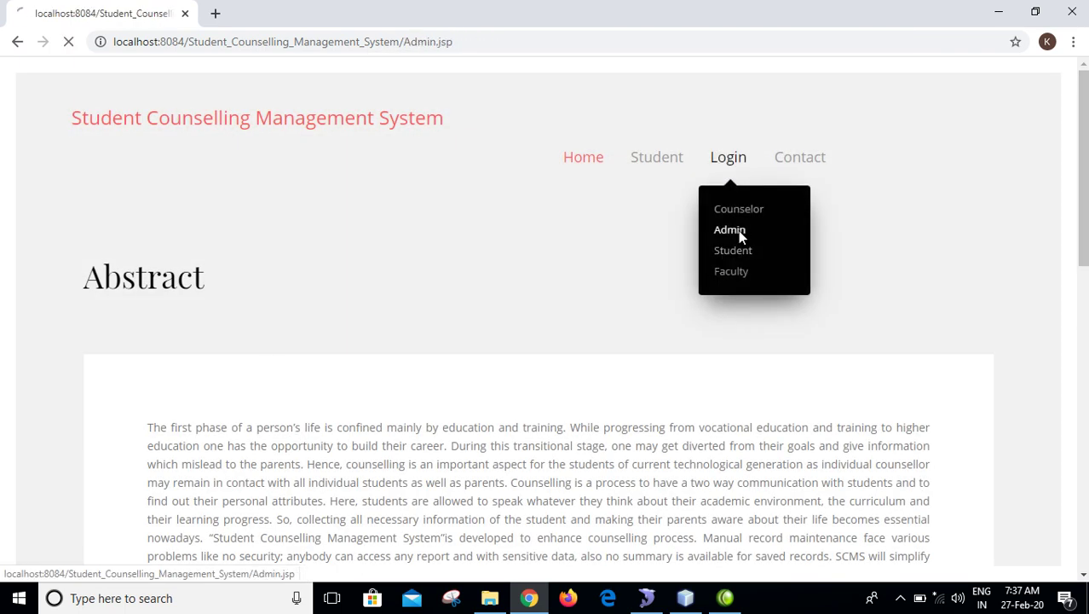
{"action": "scroll", "coordinate": [610, 344], "scroll_direction": "down", "scroll_amount": 2}
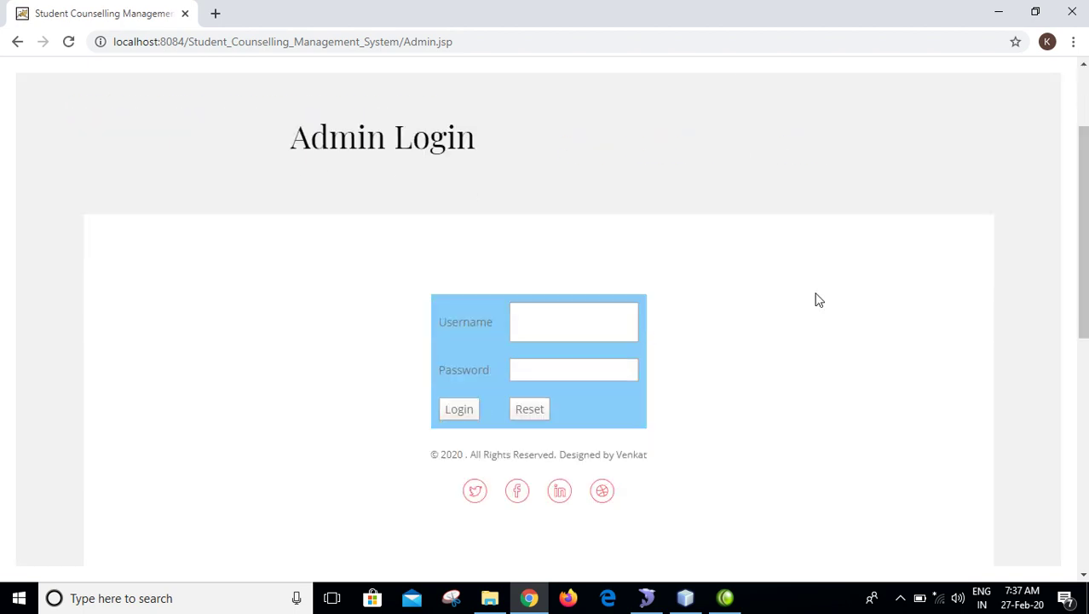
- Sign in with username admin and the password, and dismiss the login alert
{"action": "left_click", "coordinate": [615, 324]}
{"action": "type", "text": "admin"}
{"action": "key", "text": "Tab"}
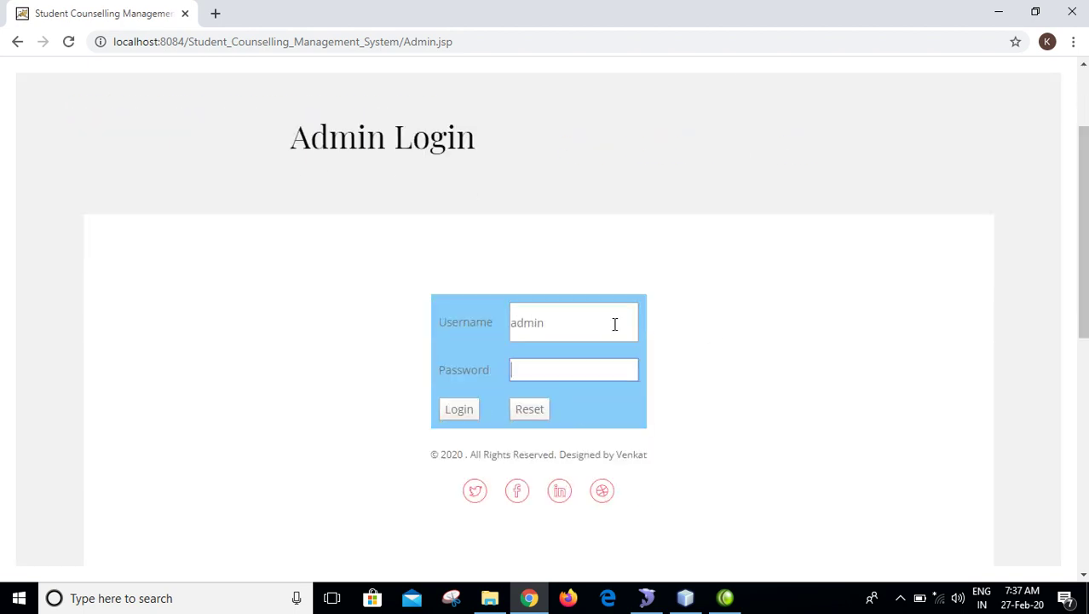
{"action": "key", "text": "Return"}
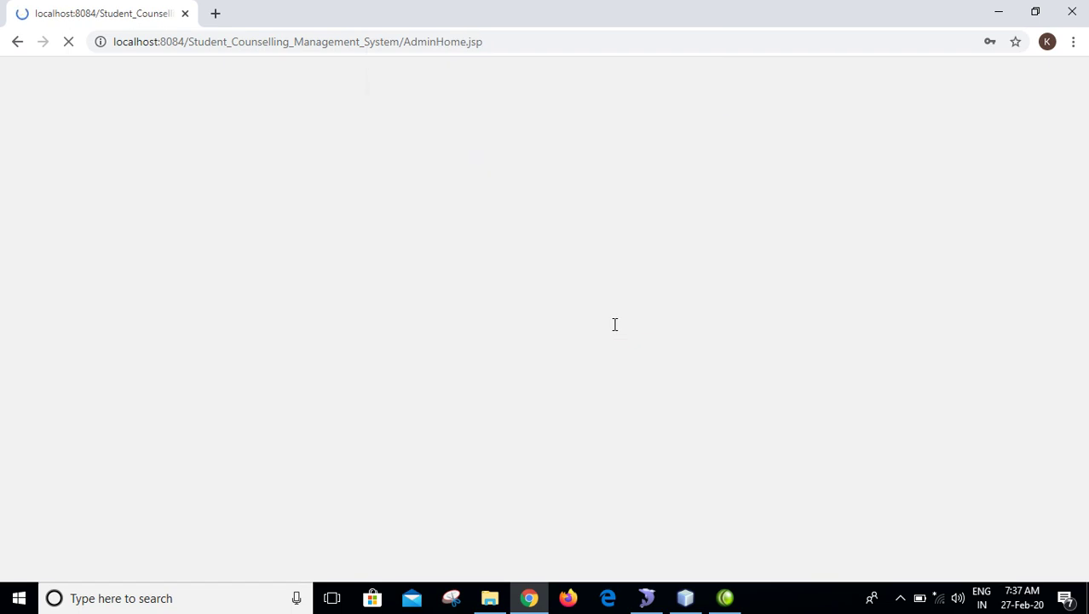
{"action": "key", "text": "Return"}
{"action": "left_click", "coordinate": [433, 155]}
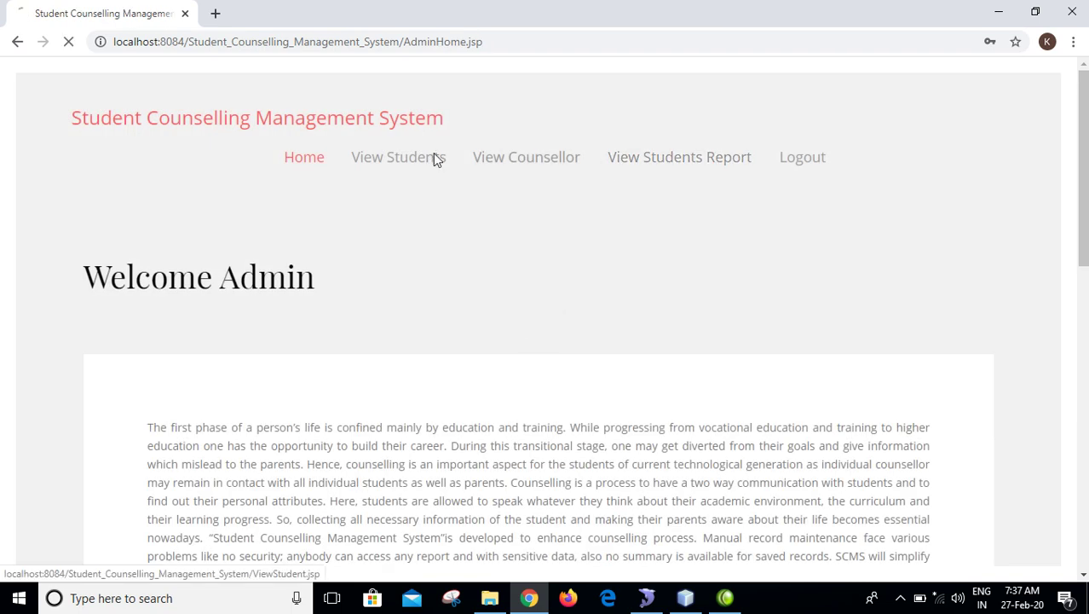